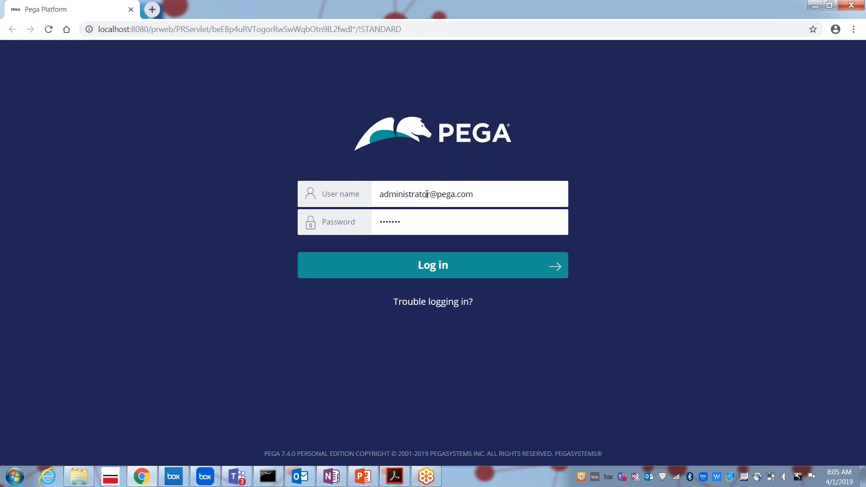
Sign in to Pega Platform with the administrator user name and password.
key("Return")
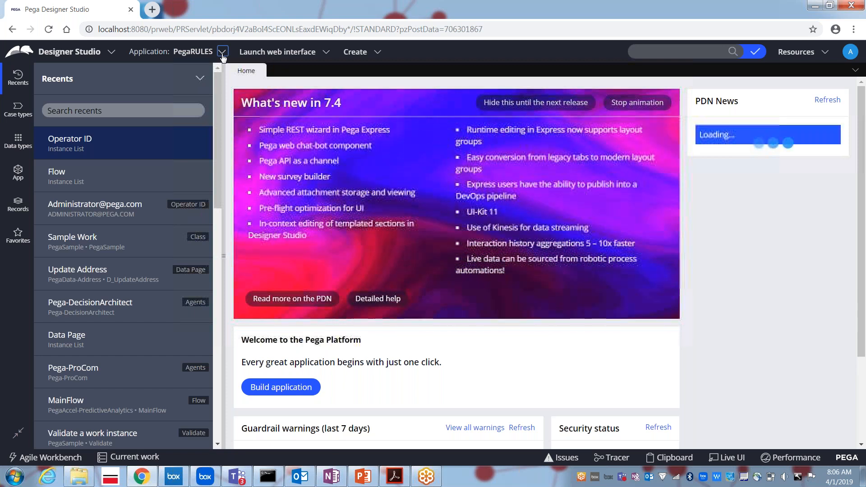
Open the Application: PegaRULES menu to list Overview, Definition and New Application.
left_click(222, 54)
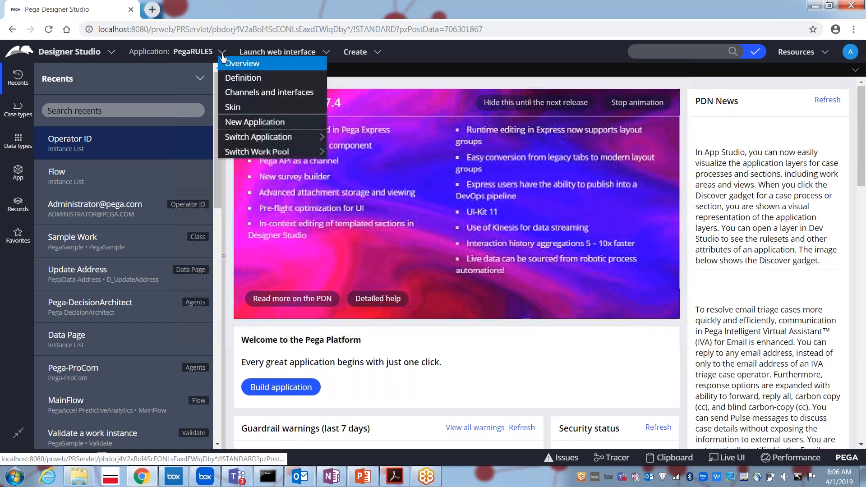
Start a New Application and browse type tiles such as Custom, Request approval, Service request and Task tracker.
left_click(246, 129)
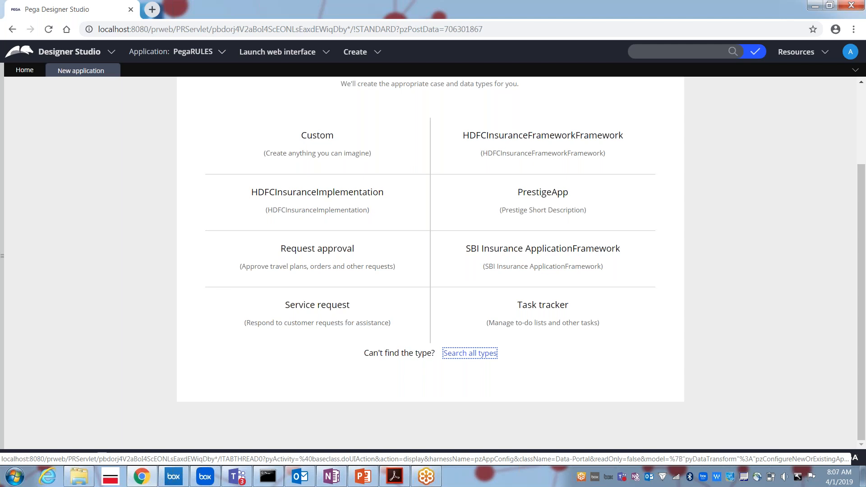
mouse_move(318, 147)
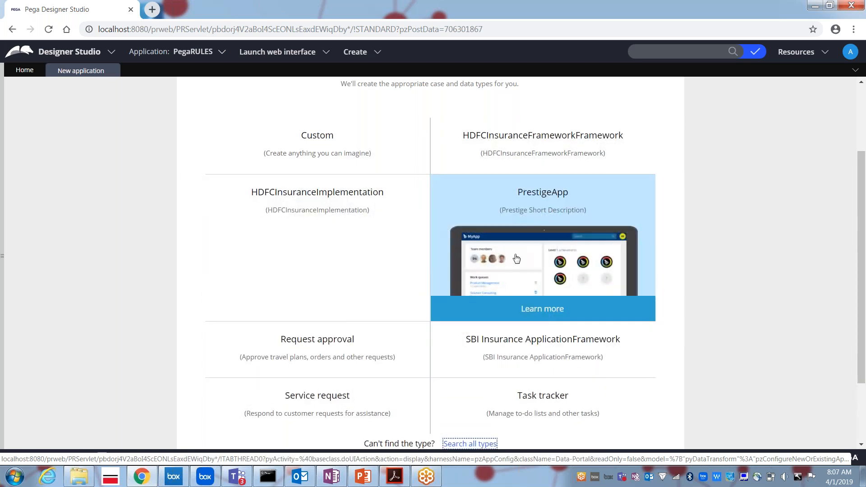
scroll(481, 361, "down", 1)
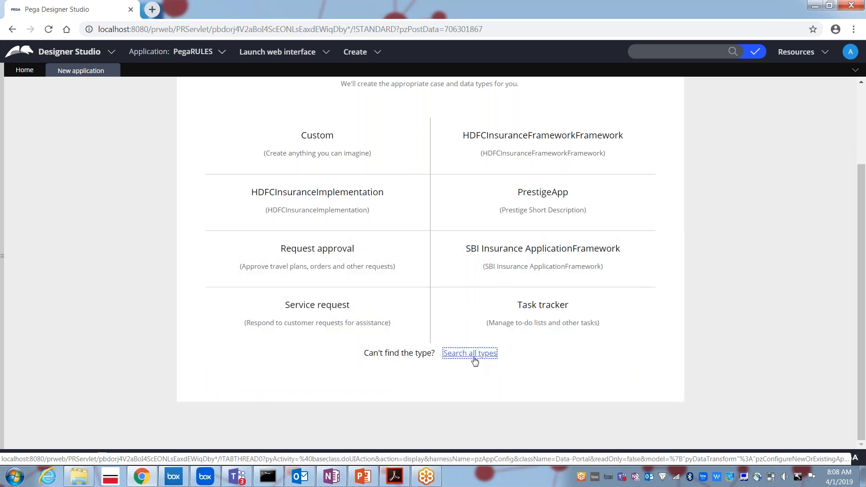
Switch the wizard to Search all types and open the application type list.
left_click(474, 360)
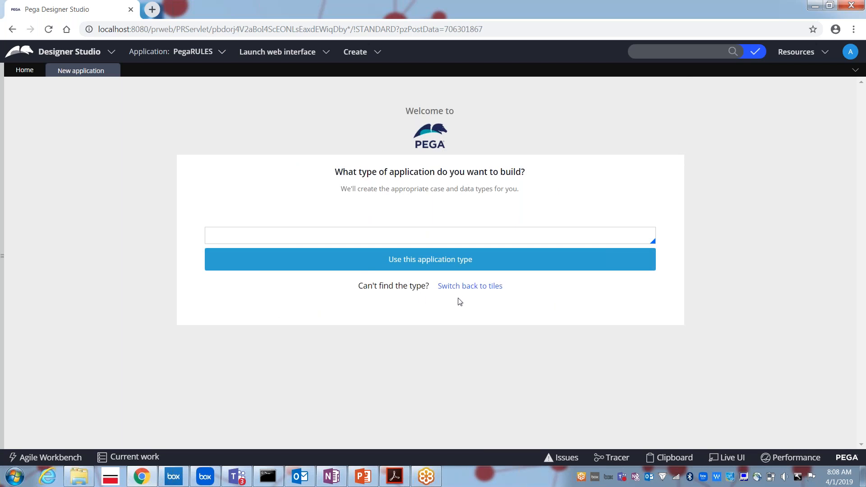
left_click(403, 238)
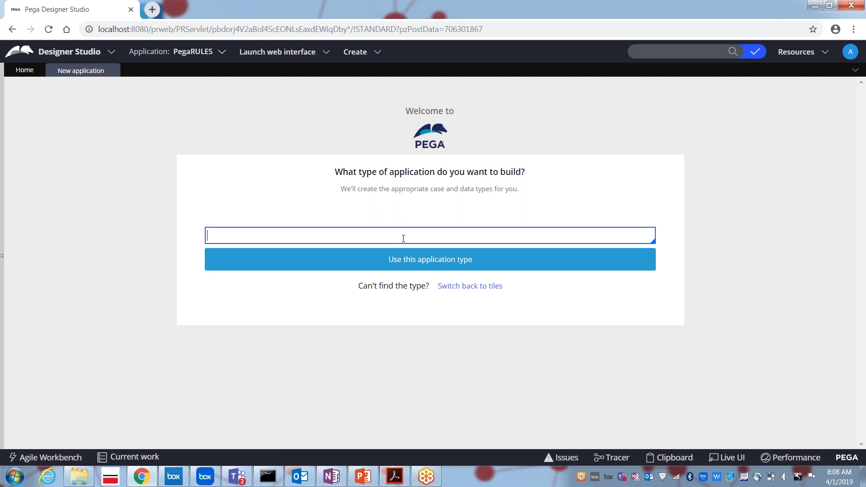
left_click(403, 238)
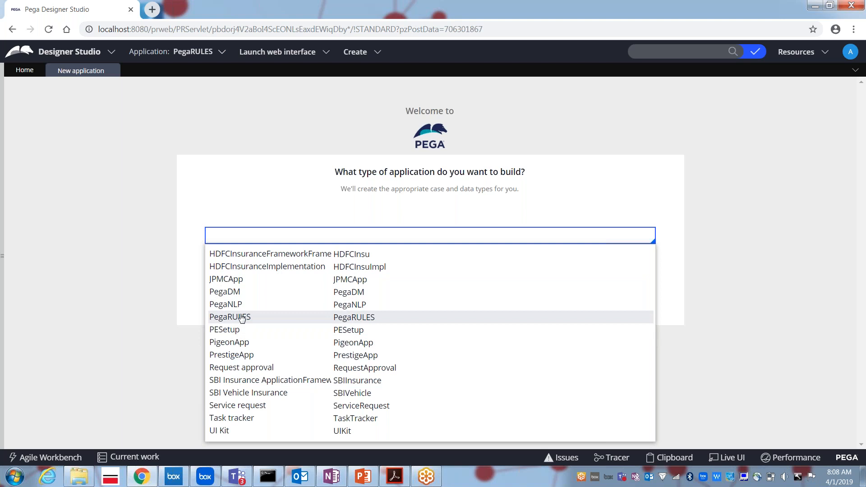
Pick UI Kit, then clear it and close the suggestions, leaving the type field empty.
left_click(233, 431)
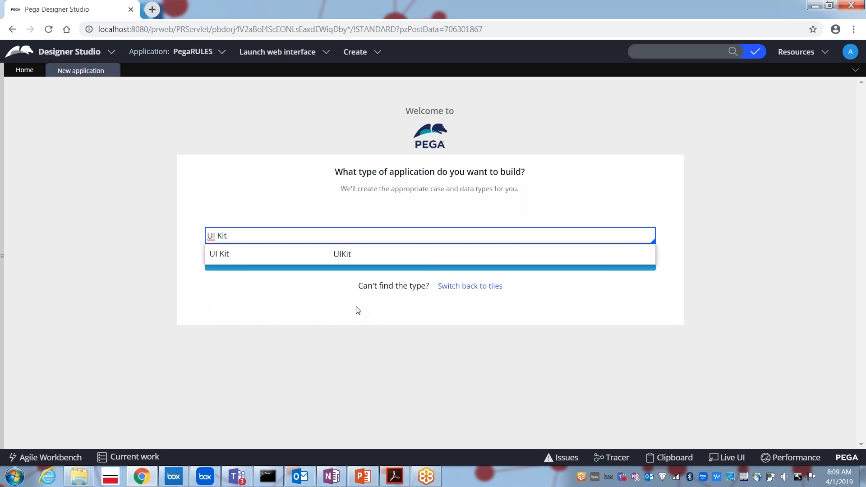
key("BackSpace")
key("BackSpace")
key("BackSpace")
key("BackSpace")
key("BackSpace")
key("BackSpace")
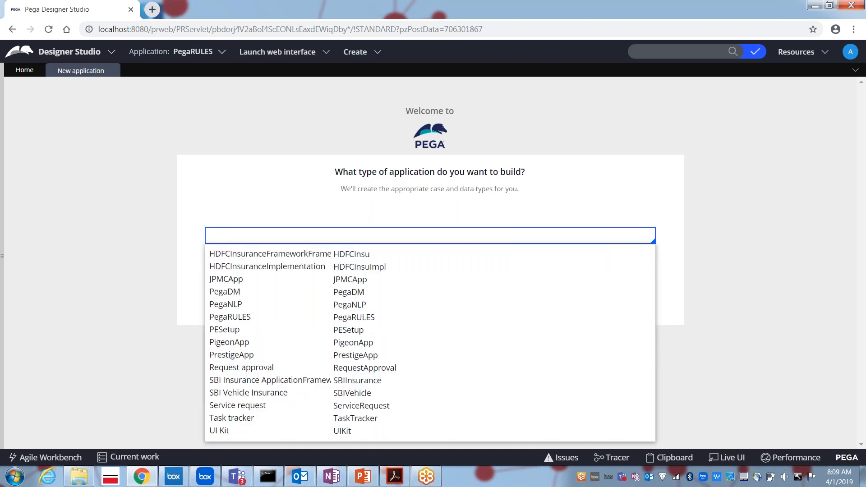
key("Down")
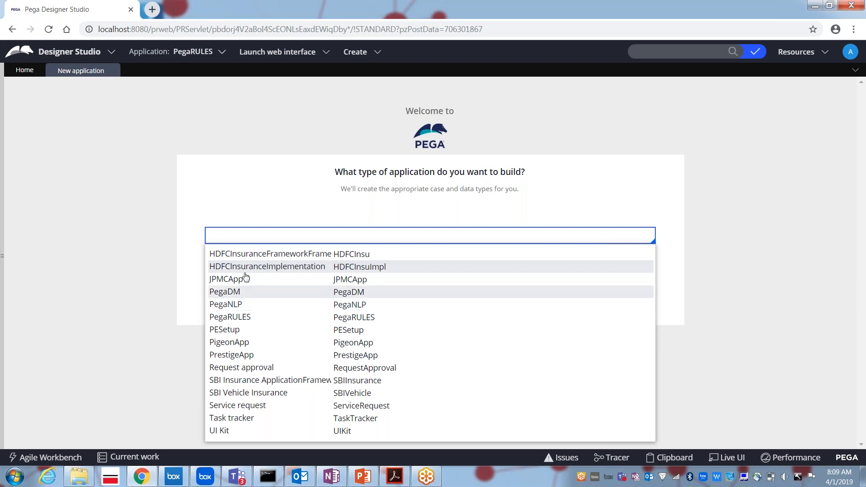
left_click(142, 286)
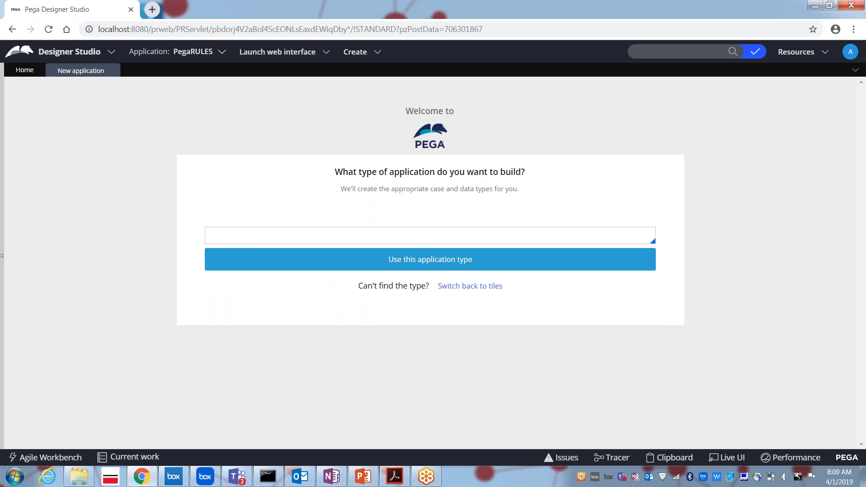
Switch back to tiles, showing HDFCInsuranceFrameworkFramework, HDFCInsuranceImplementation, PrestigeApp and SBI Insurance ApplicationFramework.
left_click(457, 288)
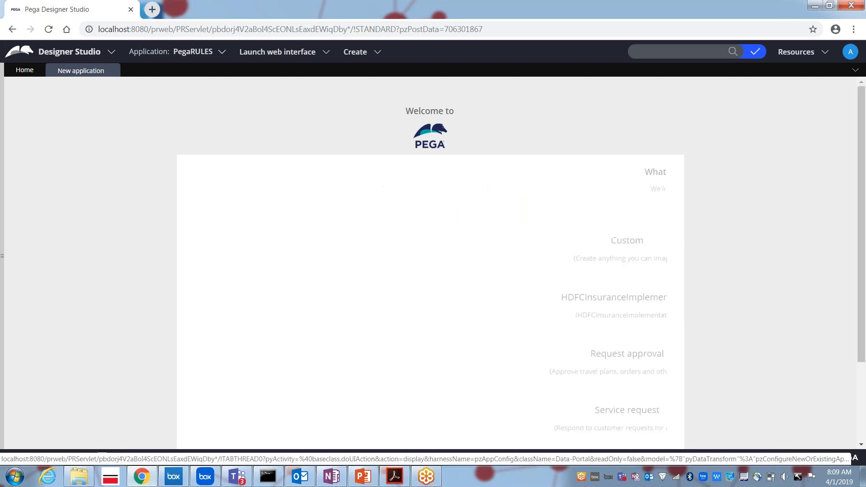
left_click_drag(861, 250, 861, 273)
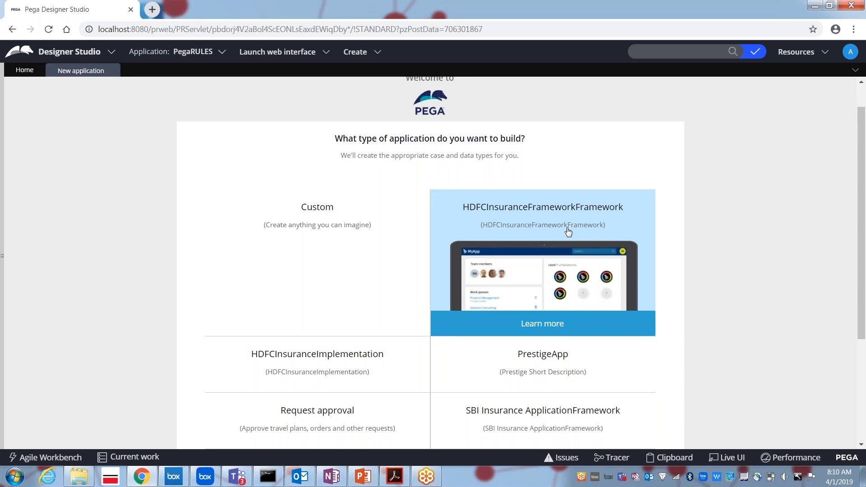
mouse_move(359, 391)
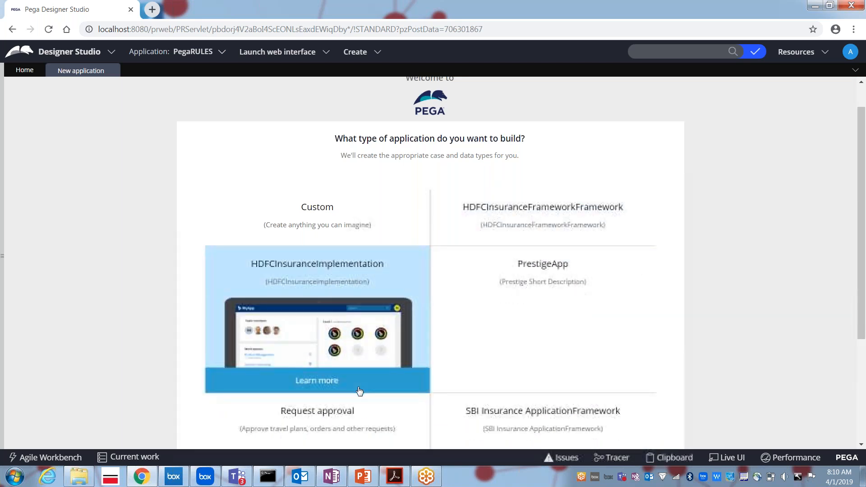
Bring the PRPC PowerPoint deck forward and go back from slide 10 to slide 9, Frameworks.
left_click(366, 476)
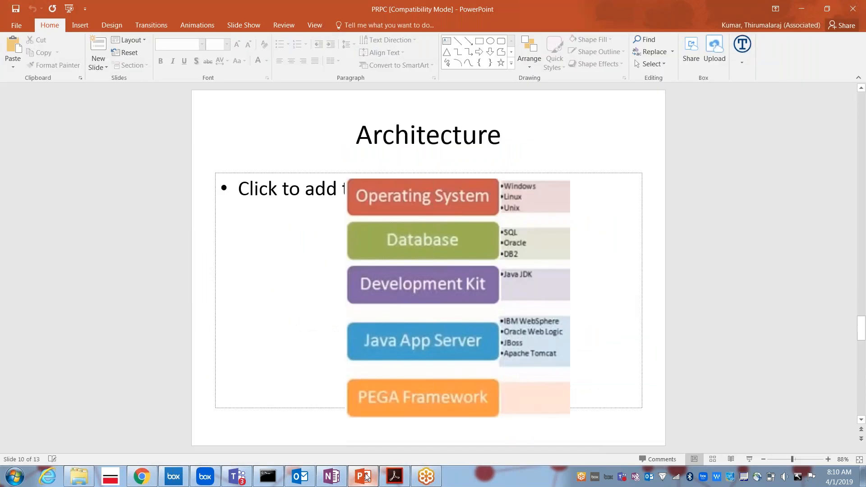
key("Page_Up")
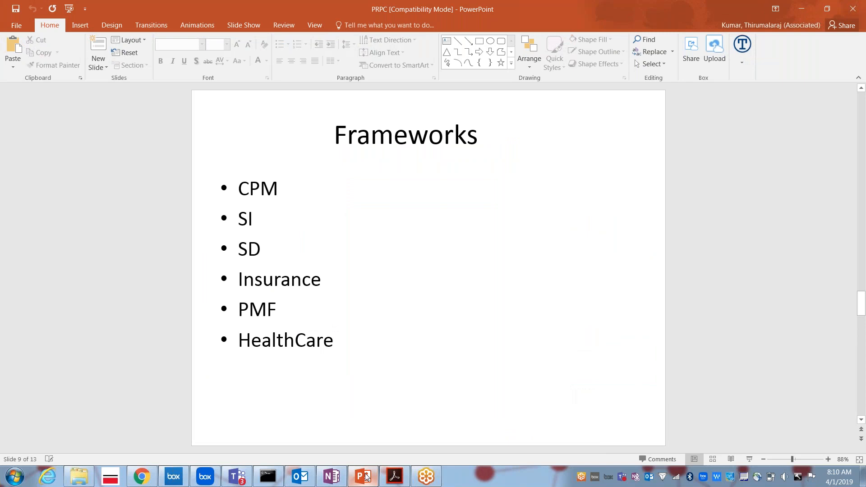
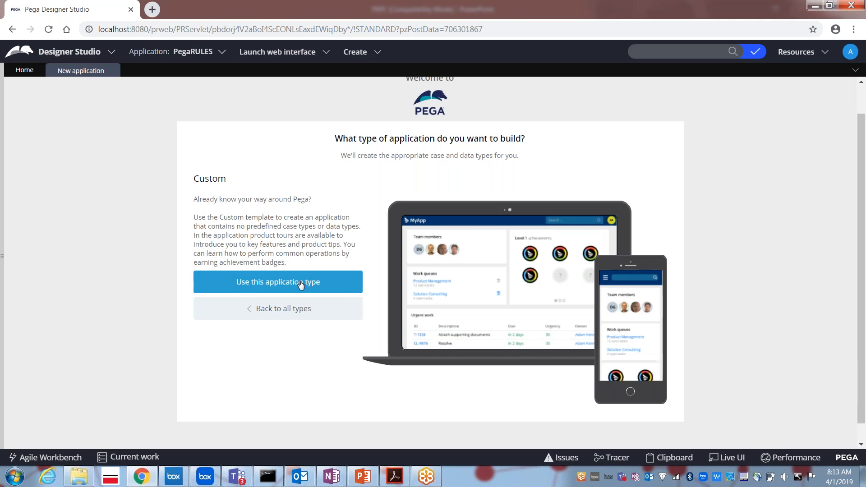
Choose the Custom application template to reach primary device selection.
left_click(258, 289)
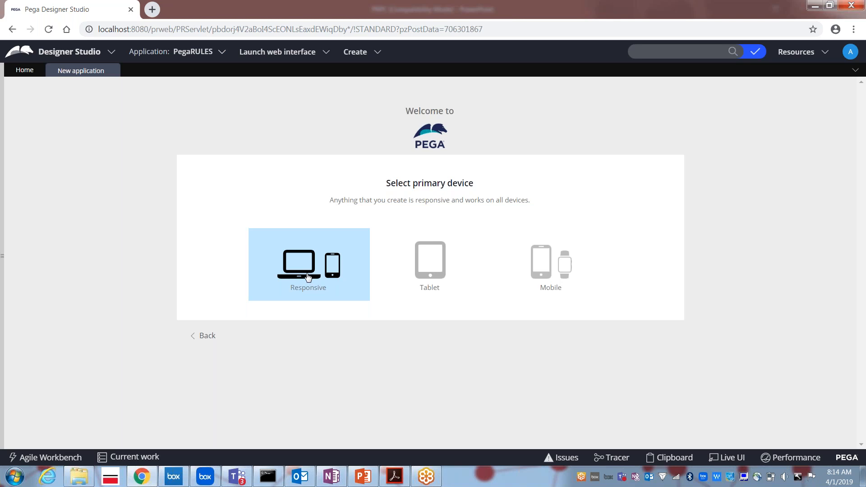
Compare Tablet and Mobile, then keep Responsive as the primary device and continue.
left_click(419, 270)
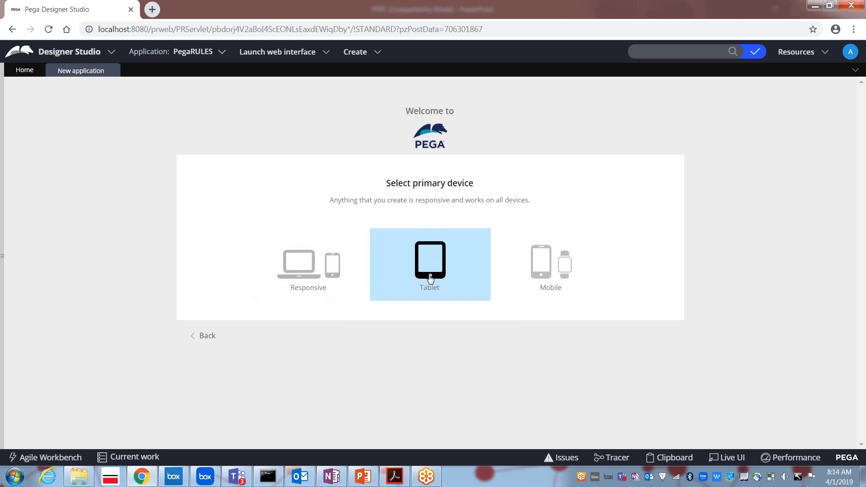
left_click(551, 277)
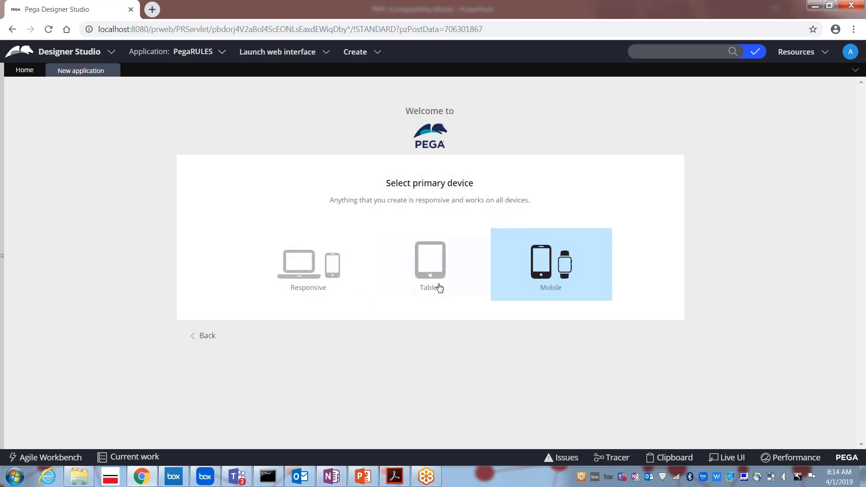
left_click(424, 288)
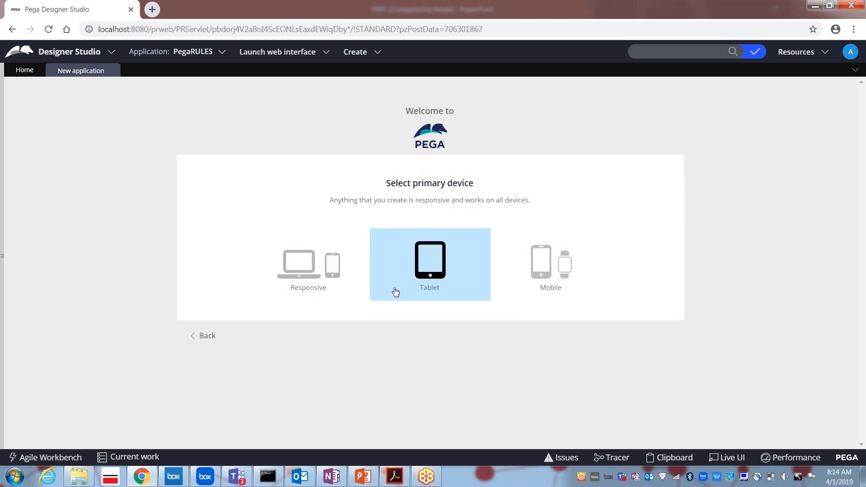
left_click(304, 285)
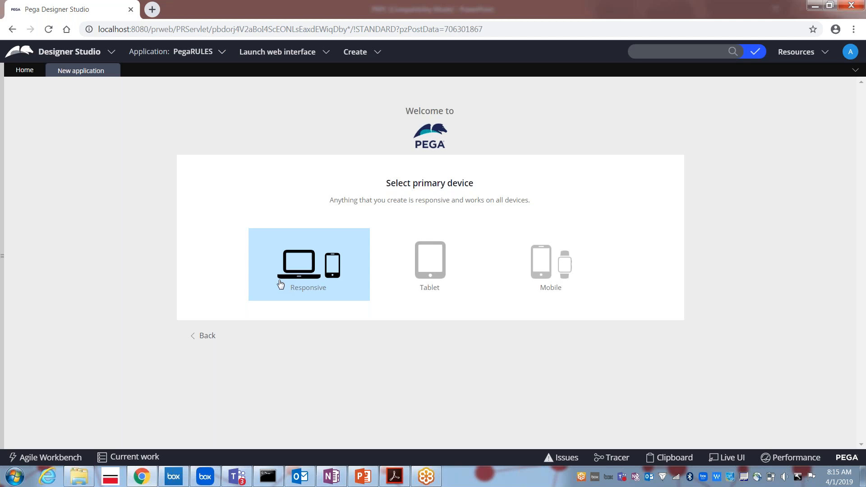
left_click(297, 282)
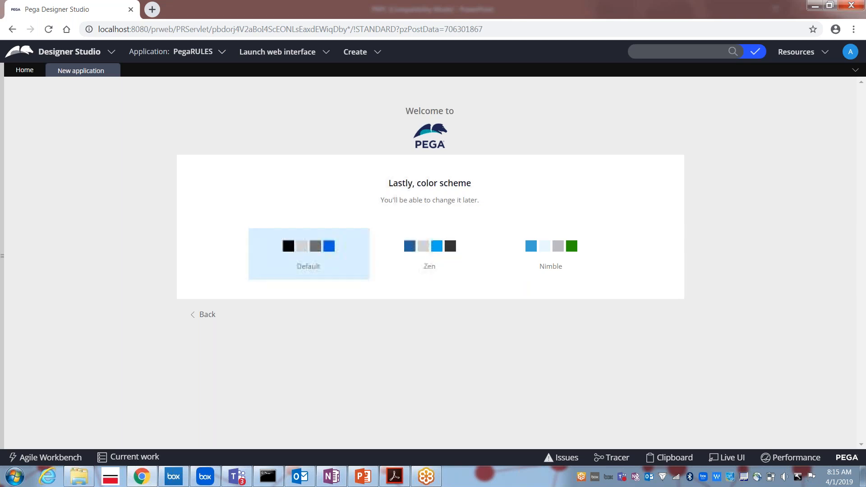
Select the Nimble colour scheme, then put the cursor in the empty application name field.
left_click(550, 266)
left_click(506, 212)
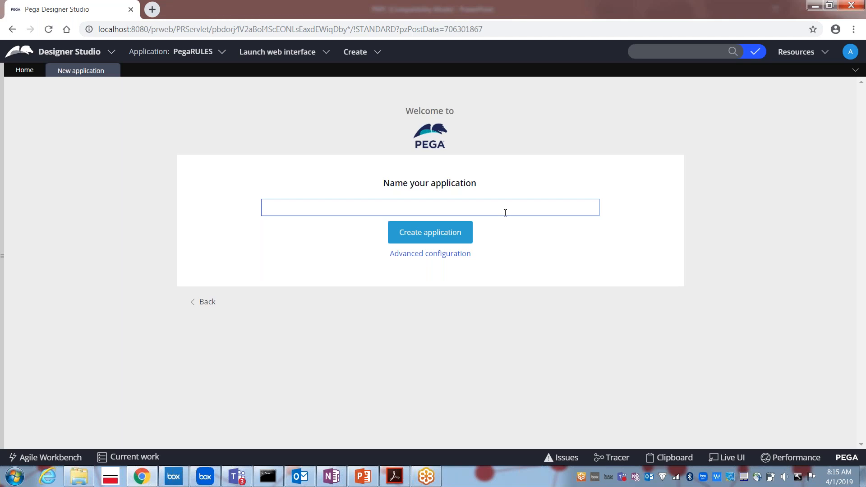
Name the application TATAAIG, fixing a typo, and open Advanced configuration.
left_click(505, 212)
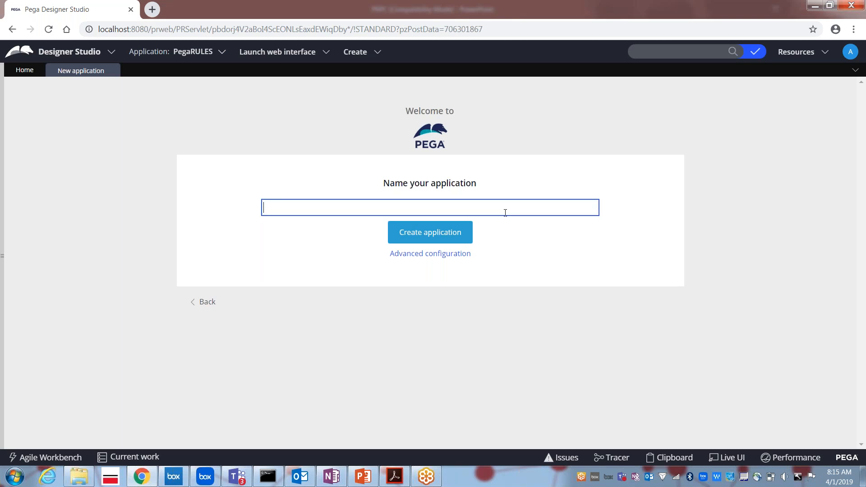
type("TATASIG")
key("BackSpace")
key("BackSpace")
key("BackSpace")
type("AIG")
left_click(415, 257)
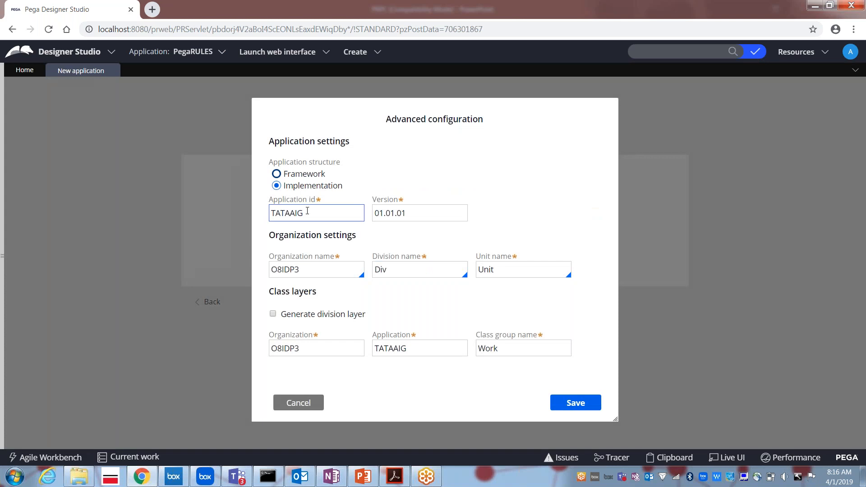
Select Framework as the application structure, giving class O8IDP3-FW-TATAAIG.
left_click(277, 174)
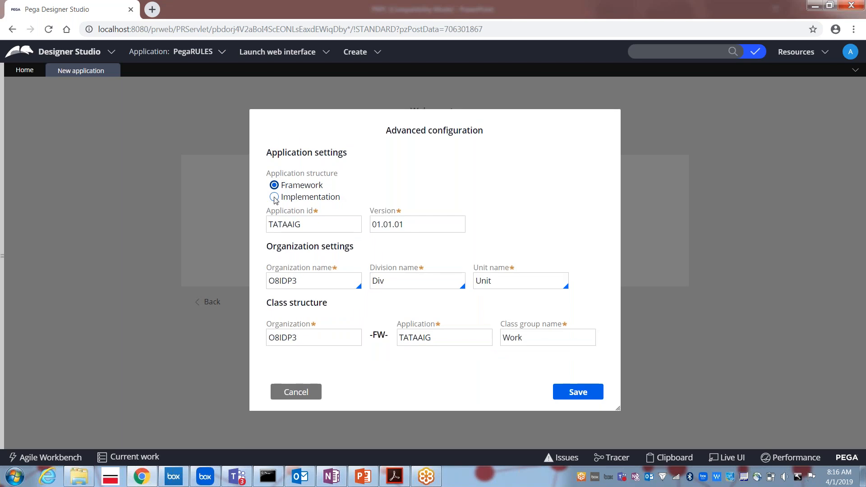
left_click(274, 197)
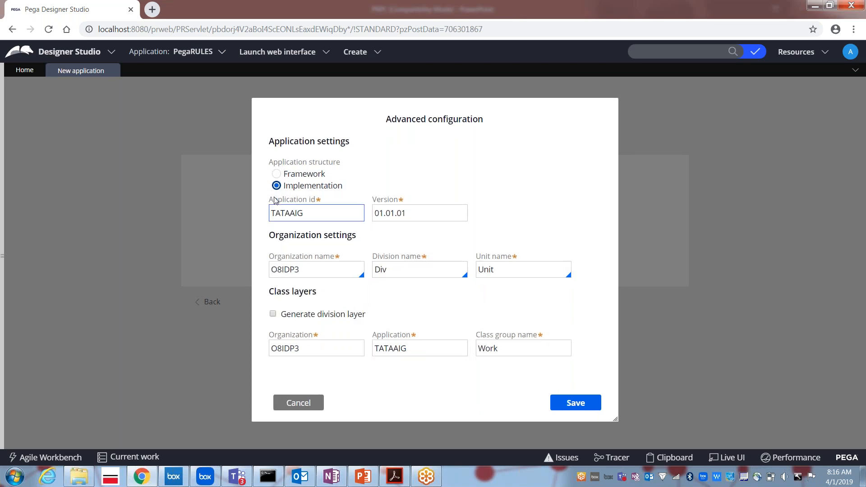
key("Up")
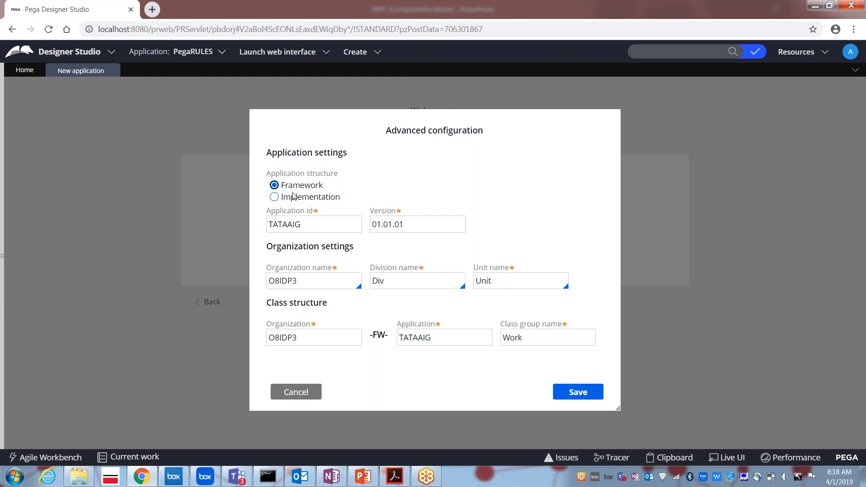
Change the Application id from TATAAIG to TATAAIGFR.
left_click(303, 222)
left_click(305, 224)
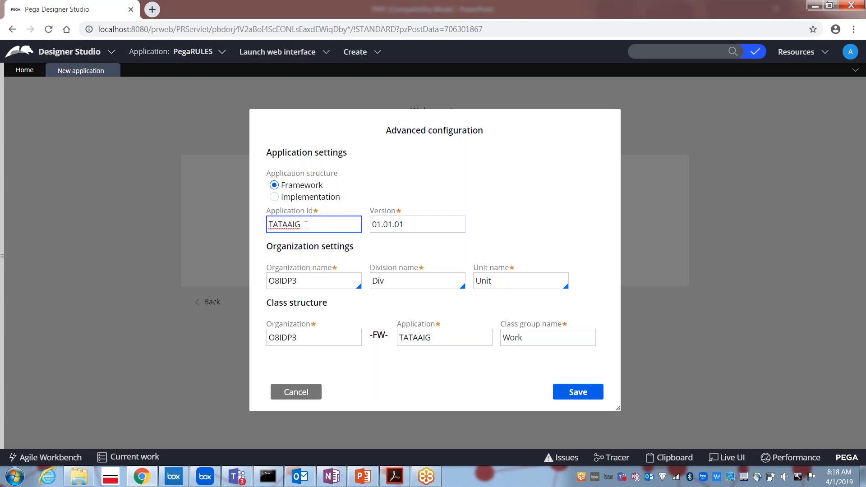
type("fi")
key("BackSpace")
key("BackSpace")
type("FR")
Clear the 01.01.01 value from the Version field.
left_click(310, 281)
left_click(415, 221)
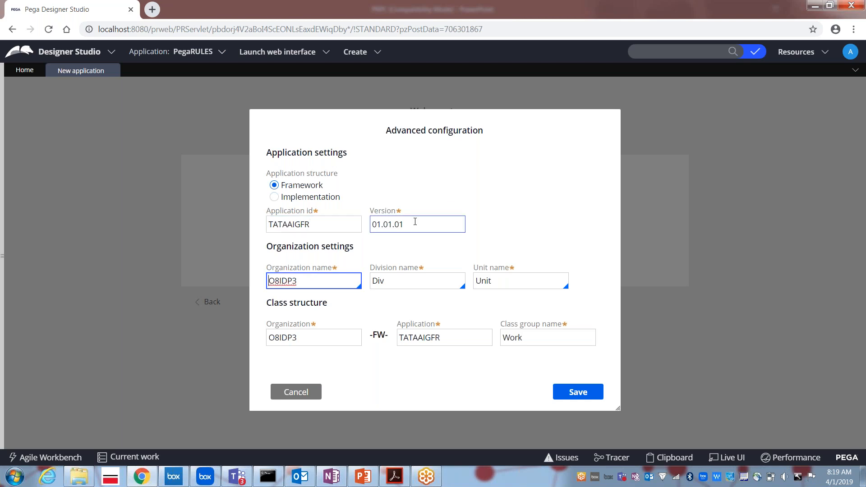
key("BackSpace")
key("BackSpace")
key("BackSpace")
key("BackSpace")
key("BackSpace")
key("BackSpace")
key("BackSpace")
key("BackSpace")
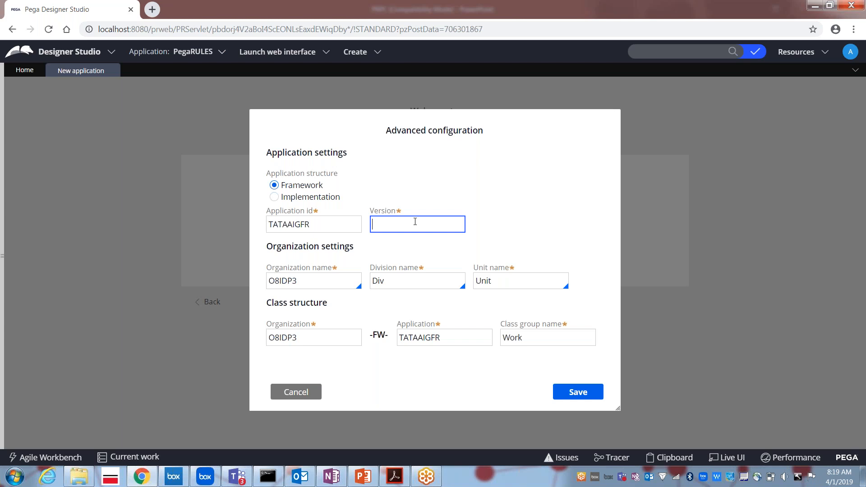
Enter version 01.01.01, then change its leading part to 02.
left_click(315, 226)
left_click(392, 219)
type("01")
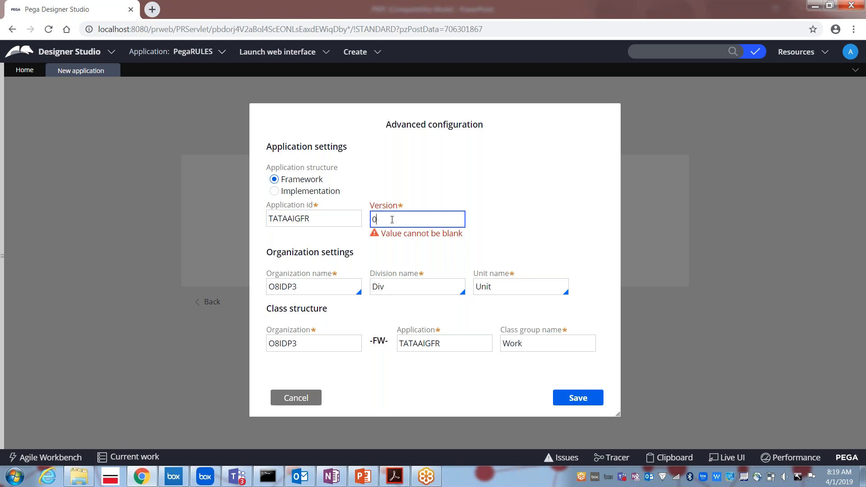
type(".01.01")
key("shift+Left")
key("shift+Left")
key("Left")
key("Left")
key("shift+Left")
key("Left")
key("shift+Left")
key("shift+Left")
key("Right")
key("BackSpace")
type("2")
Edit the remaining digits so the version reads 02.05.09.
key("Right")
key("Right")
key("Right")
key("BackSpace")
type("5")
key("BackSpace")
type("9")
Select each part of version 02.05.09 in turn: 02, 05 and 09.
key("shift+Left")
key("shift+Left")
key("Left")
key("Left")
key("shift+Left")
key("shift+Left")
key("Left")
key("shift+Left")
key("shift+Left")
key("Right")
key("shift+Left")
key("shift+Left")
key("Right")
key("shift+Right")
key("shift+Right")
key("Right")
key("shift+Right")
key("shift+Right")
key("Right")
Retype the version as 01.01.01, then change its final digit to 2.
key("shift+Left")
key("shift+Left")
key("shift+Left")
key("shift+Left")
key("shift+Left")
key("shift+Left")
key("shift+Left")
key("shift+Left")
type("01.01.01")
key("BackSpace")
type("2")
Try alternative final digits such as 3 and 2 in the Version value.
key("BackSpace")
type("3")
key("BackSpace")
type("2")
key("BackSpace")
type("1")
Edit the version's leading part, then clear it and settle on 01.01.01.
key("shift+Left")
key("shift+Left")
key("Right")
key("shift+Left")
key("shift+Left")
key("Left")
key("Left")
key("shift+Left")
key("shift+Left")
key("Left")
key("Left")
key("BackSpace")
type("2")
key("Right")
key("BackSpace")
key("BackSpace")
key("BackSpace")
key("BackSpace")
key("BackSpace")
key("BackSpace")
key("BackSpace")
key("BackSpace")
type("01.01.01")
Replace organization name O8IDP3 with TATAAIG and move through Division and Unit.
double_click(280, 287)
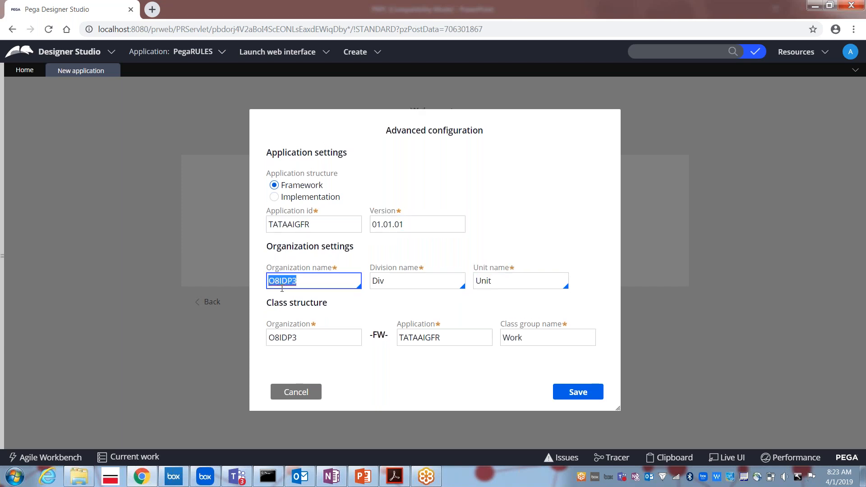
key("BackSpace")
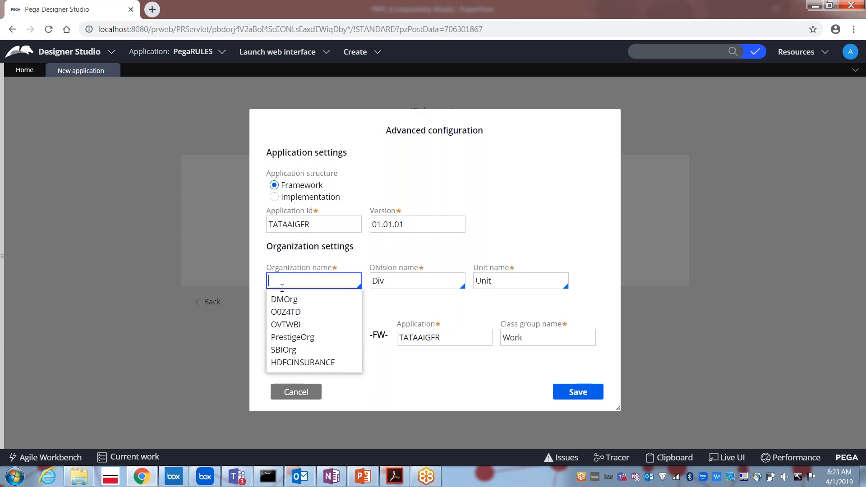
type("TATAAIG")
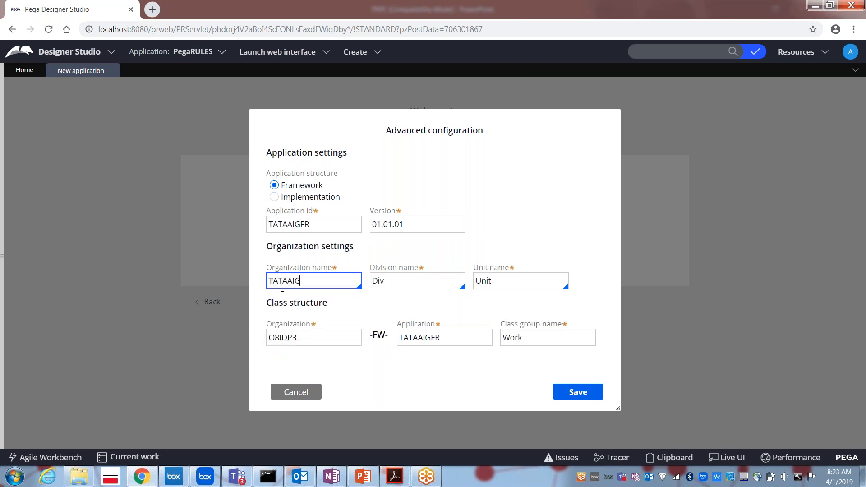
key("Tab")
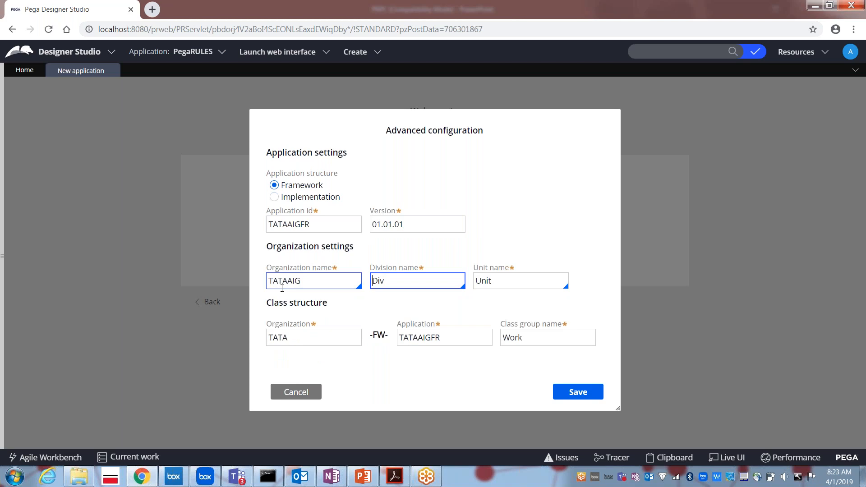
key("Tab")
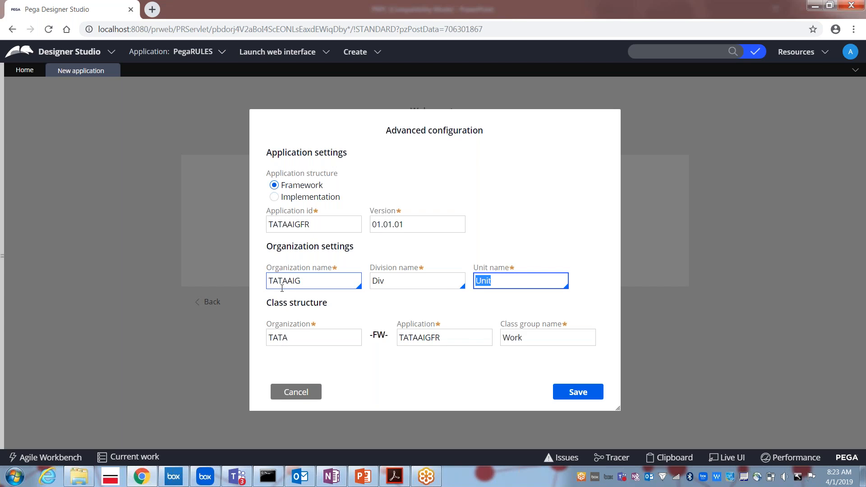
Launch Paint from the Windows Run prompt to get a blank canvas.
key("super+r")
type("snip")
key("Return")
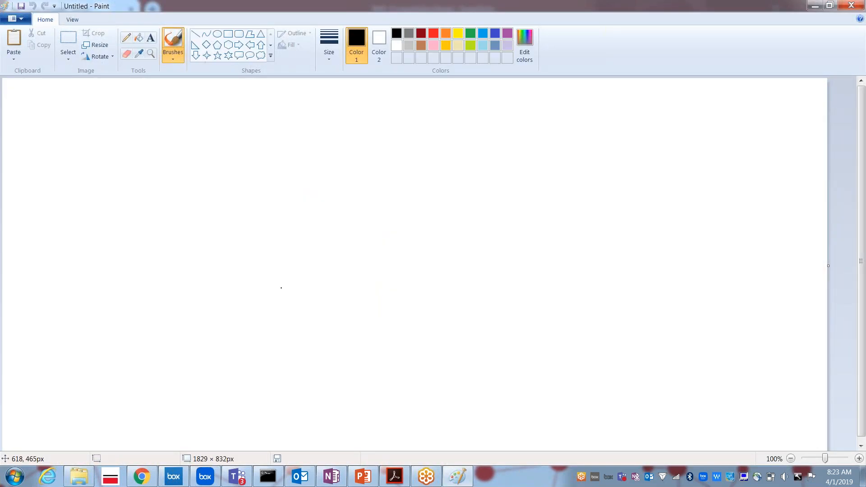
Draw an oval near the top centre and write TATAAIG inside it.
left_click(217, 33)
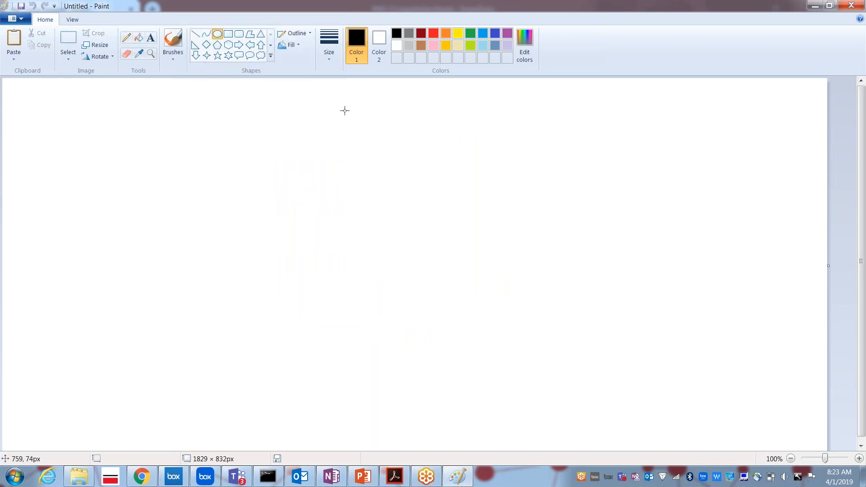
left_click_drag(335, 102, 448, 169)
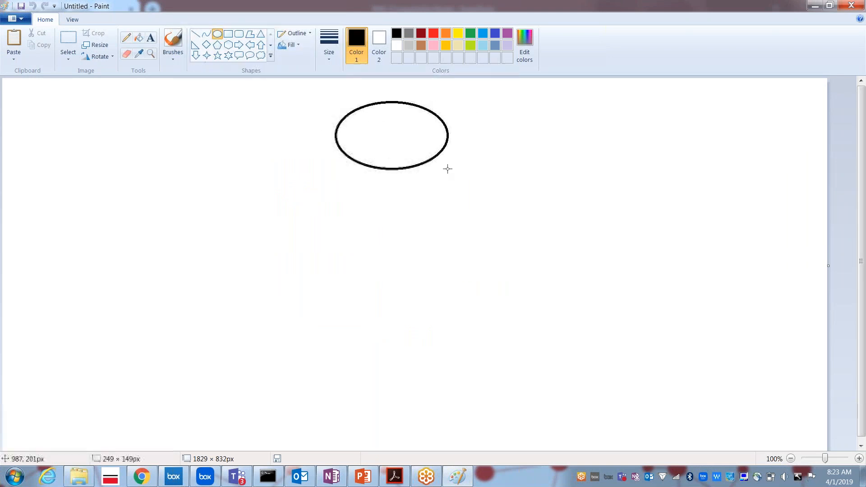
left_click(150, 38)
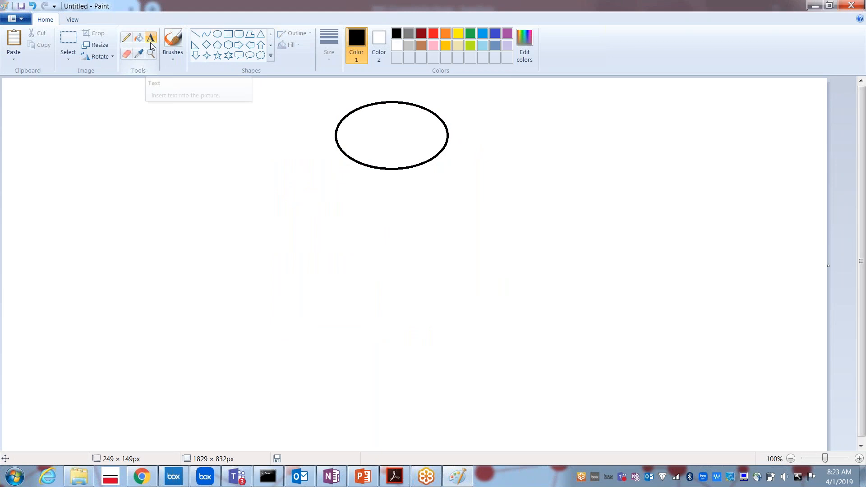
left_click_drag(355, 118, 437, 153)
type("TATAAIG")
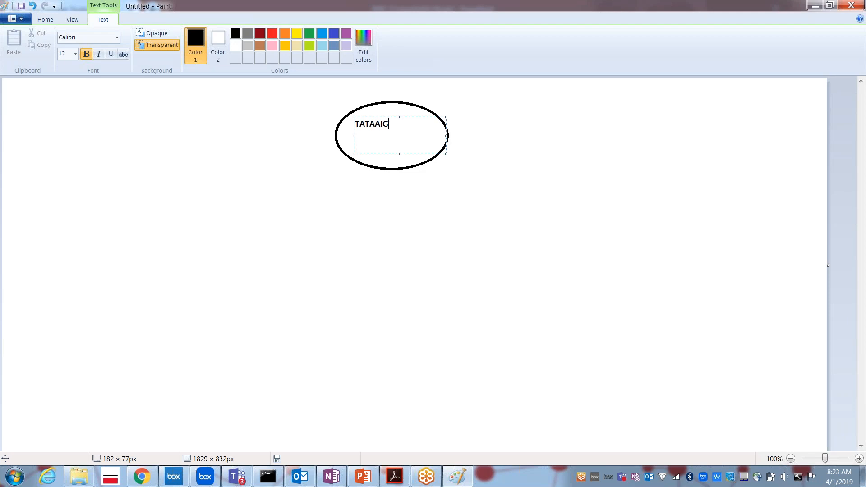
left_click(399, 192)
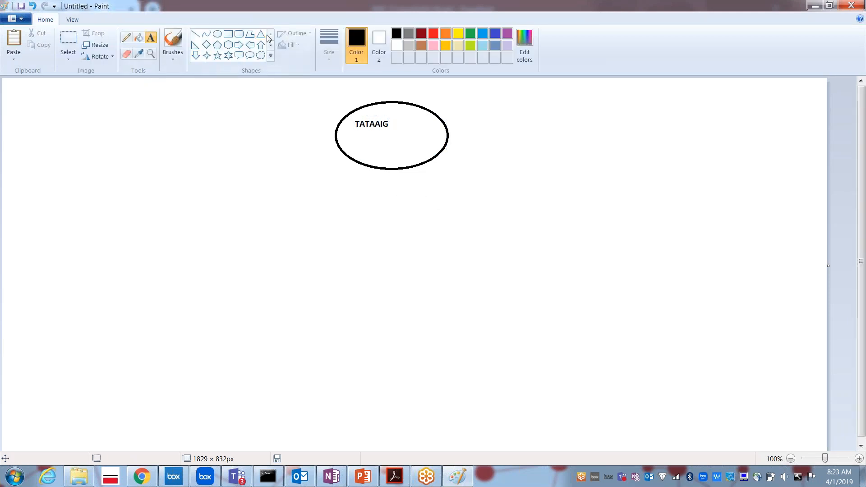
Draw three ellipses in a row below the TATAAIG oval.
left_click(217, 34)
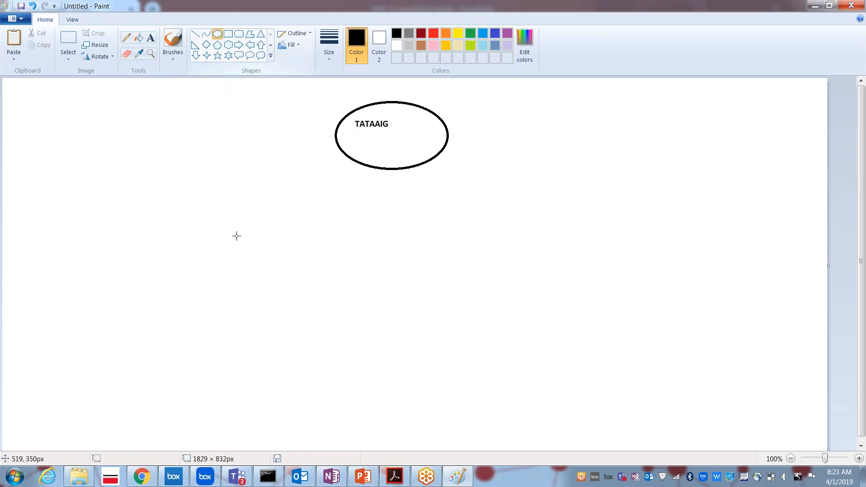
left_click_drag(224, 226, 294, 254)
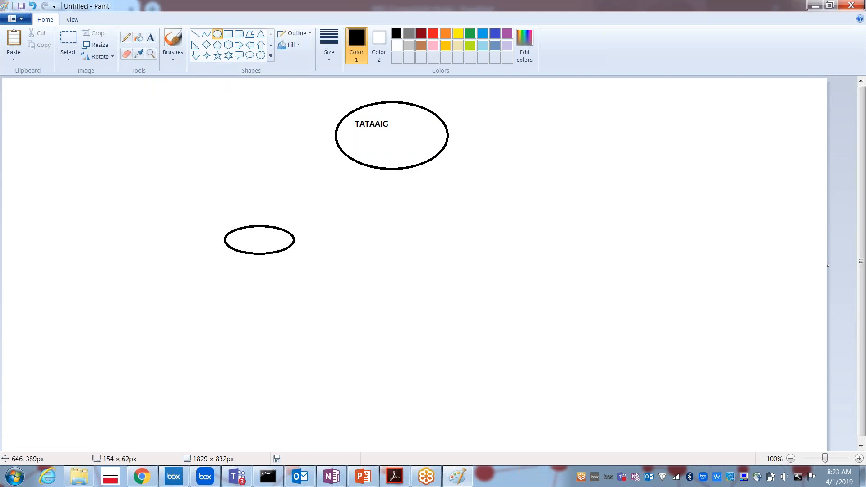
mouse_move(335, 223)
left_mouse_down()
mouse_move(416, 240)
mouse_move(429, 255)
mouse_move(408, 255)
left_mouse_up()
left_click_drag(448, 226, 523, 258)
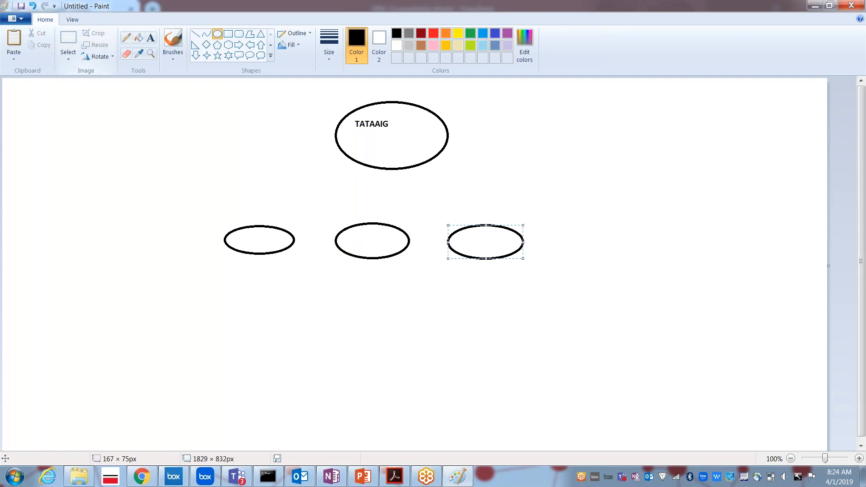
Draw straight lines joining the ellipses to the TATAAIG oval.
left_click(196, 35)
mouse_move(259, 224)
left_mouse_down()
mouse_move(332, 183)
mouse_move(368, 137)
mouse_move(343, 157)
mouse_move(382, 207)
mouse_move(379, 223)
left_mouse_up()
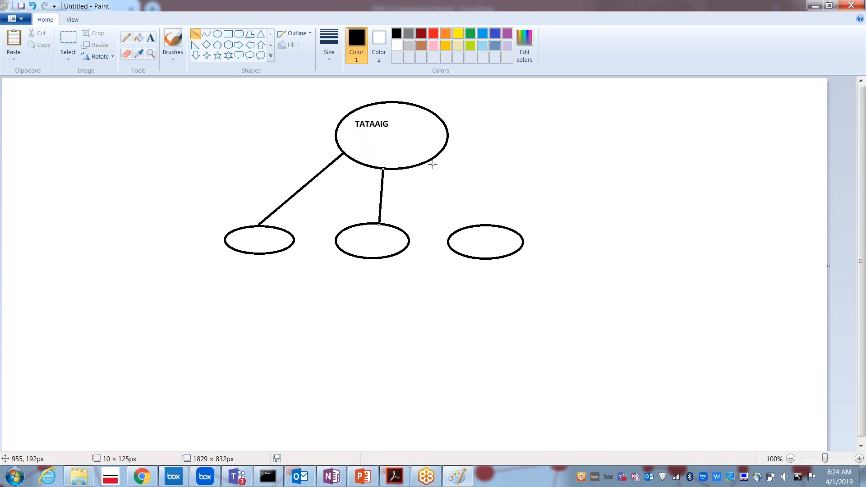
left_click_drag(430, 160, 481, 224)
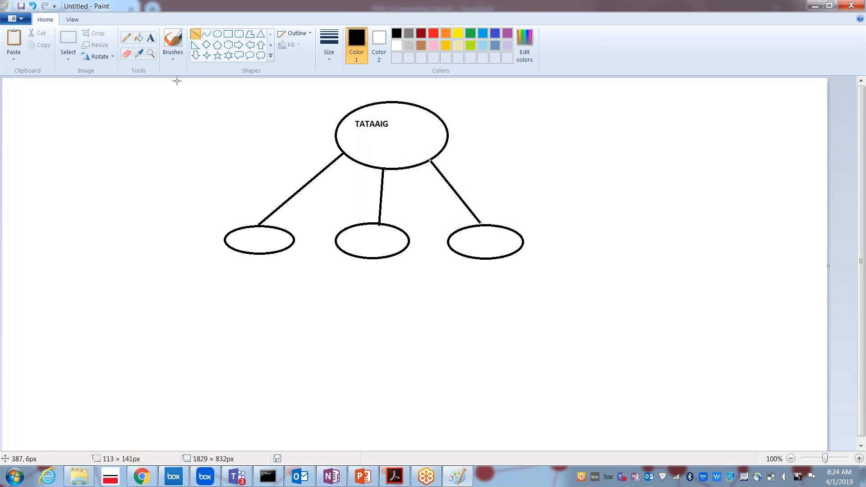
Write SALES, ADMIN and HR inside the left, middle and right ovals.
left_click(151, 38)
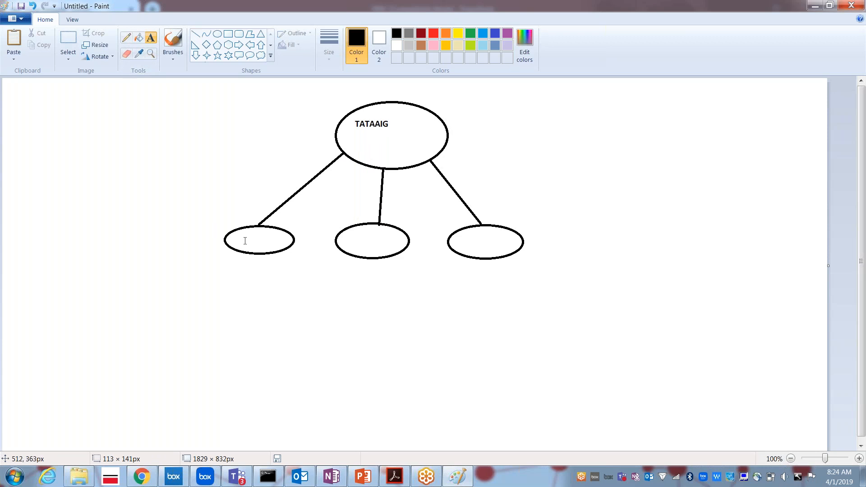
left_click_drag(235, 232, 278, 246)
type("SALES")
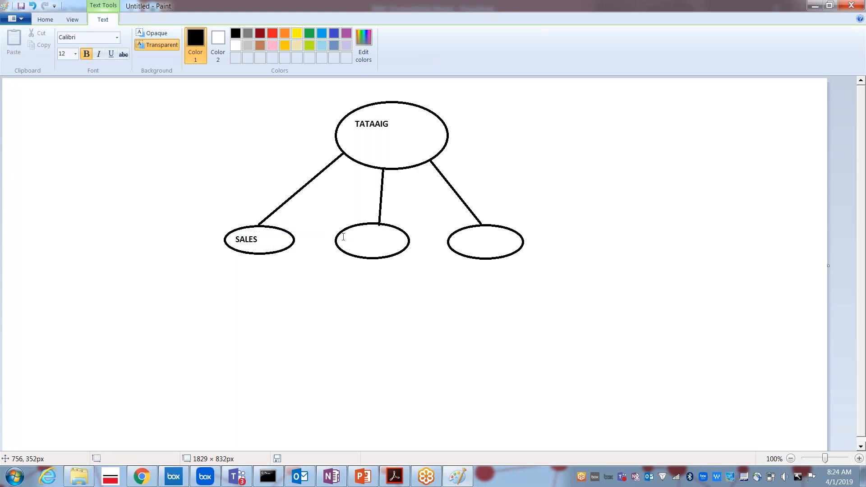
left_click(343, 237)
left_click_drag(342, 235, 400, 251)
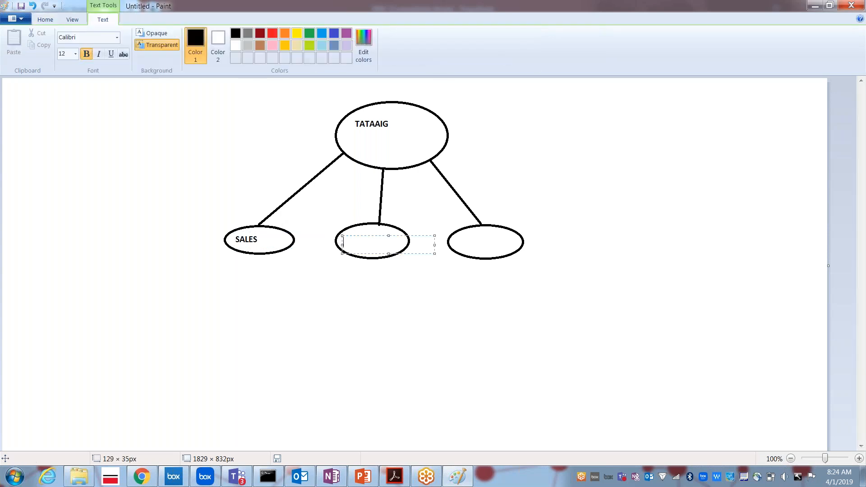
type("ADMIN")
left_click(456, 236)
left_click_drag(456, 236, 514, 247)
type("HR")
left_click(661, 176)
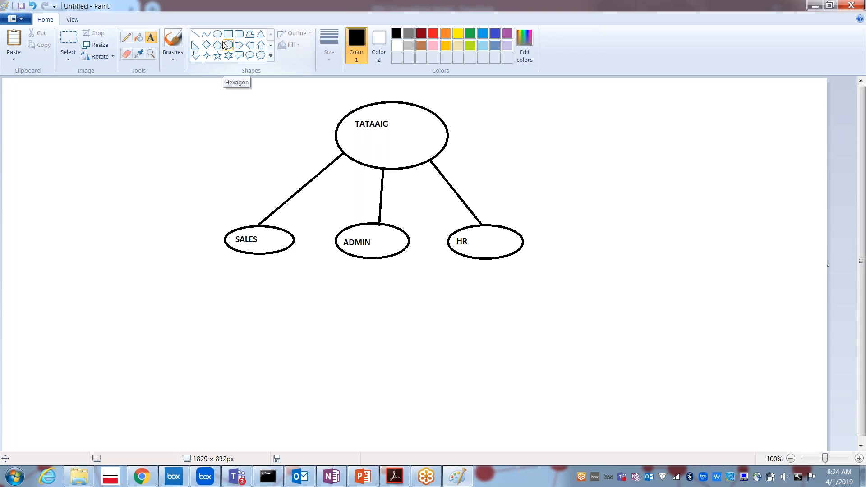
Move the SALES/ADMIN/HR oval row lower and paste a duplicate of it alongside.
left_click(68, 41)
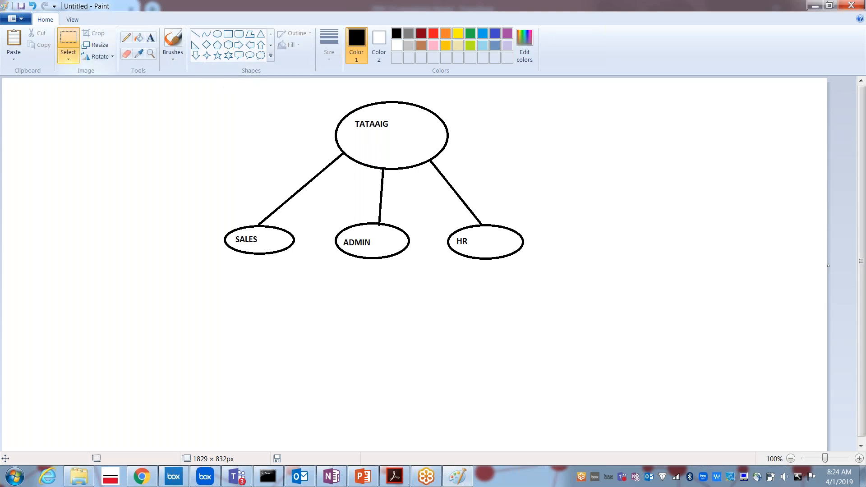
left_click_drag(212, 219, 539, 265)
left_click_drag(436, 235, 229, 330)
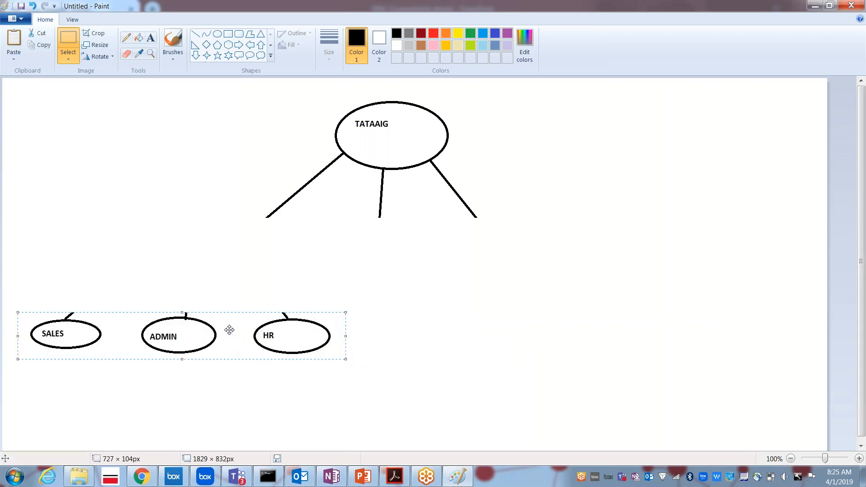
key("ctrl+v")
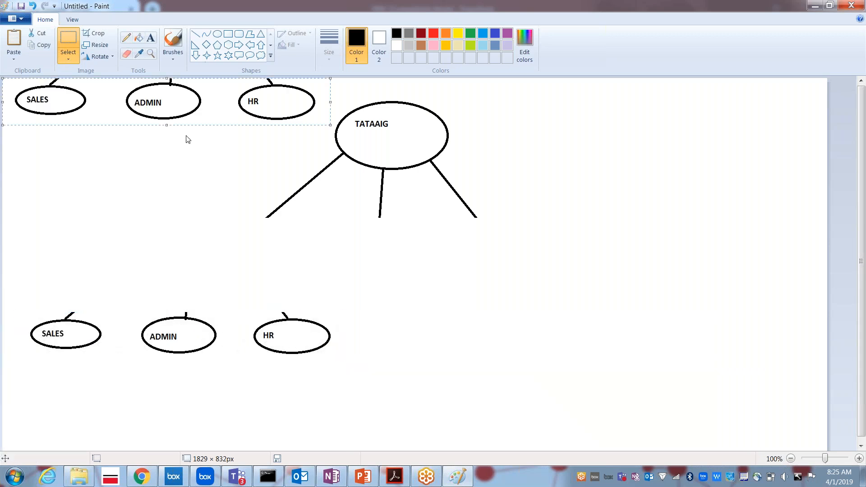
left_click_drag(156, 92, 540, 332)
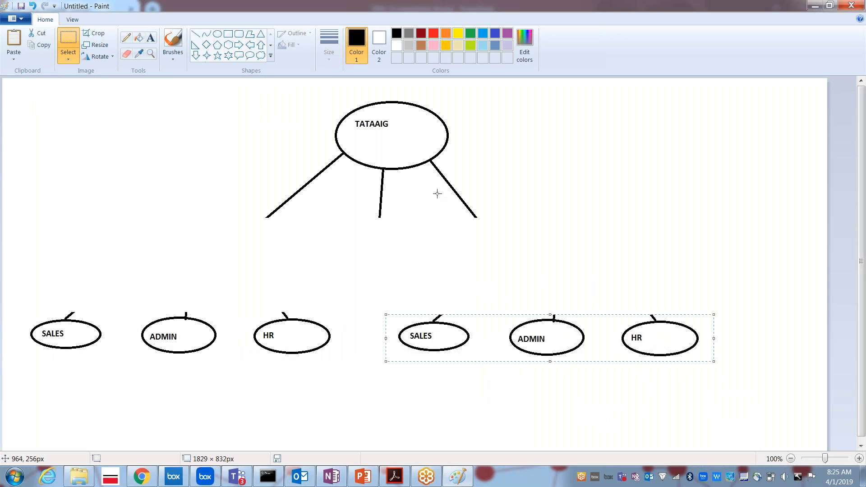
Draw empty ovals under TATAAIG's left and right branch lines.
left_click(217, 35)
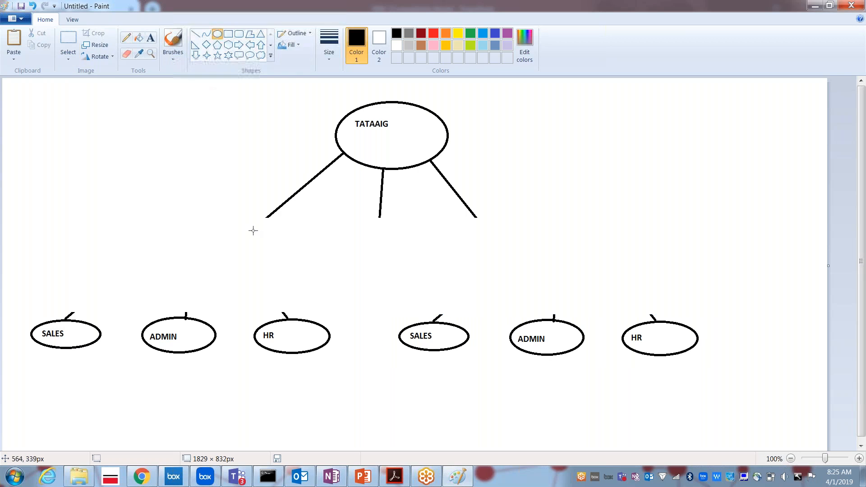
left_click_drag(226, 220, 317, 251)
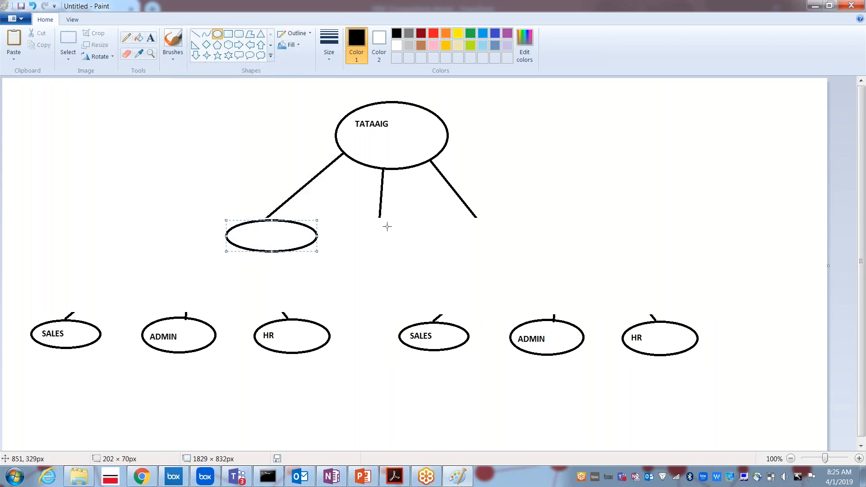
left_click_drag(438, 220, 542, 258)
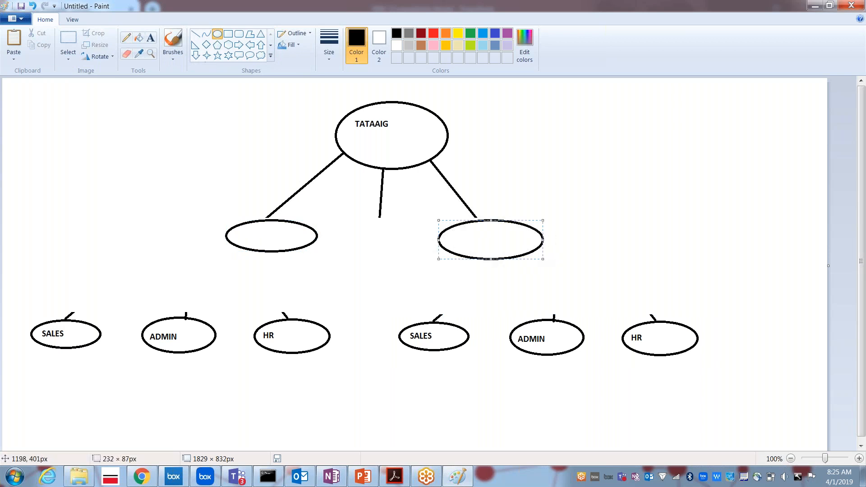
left_click(151, 38)
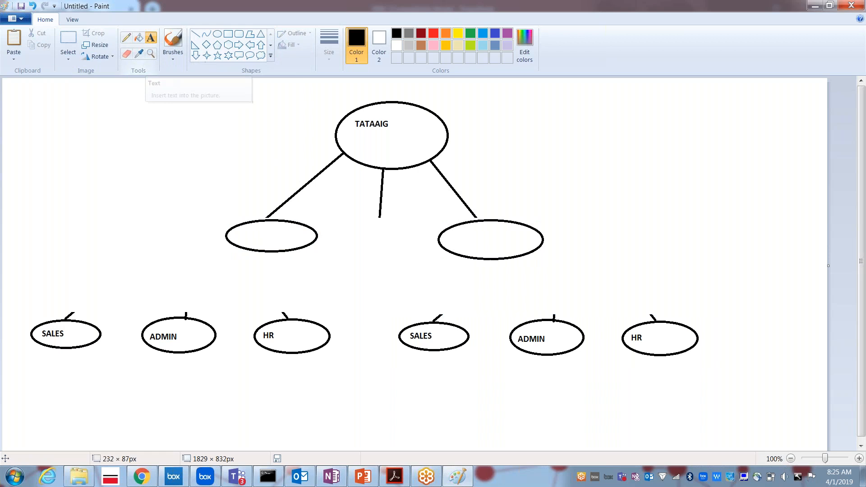
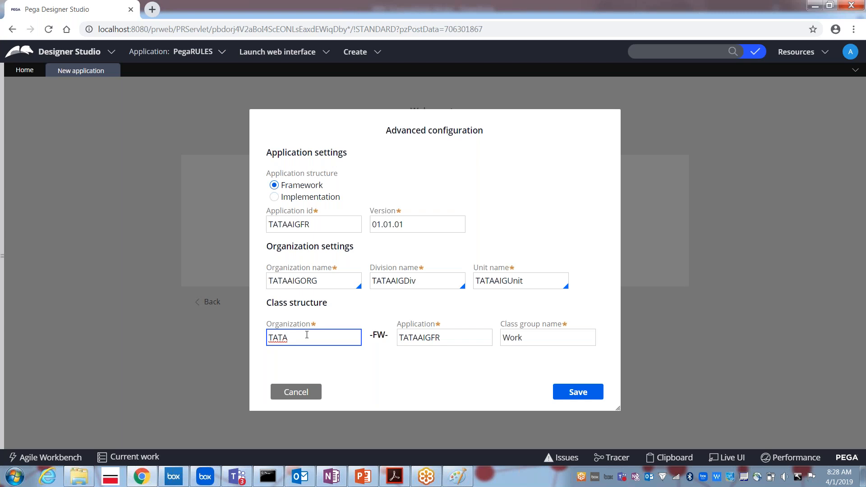
Set the class structure organization to TATAIG and application to TATAAIGFRAMEWORK.
type("A")
key("BackSpace")
key("BackSpace")
type("IG")
left_click(447, 339)
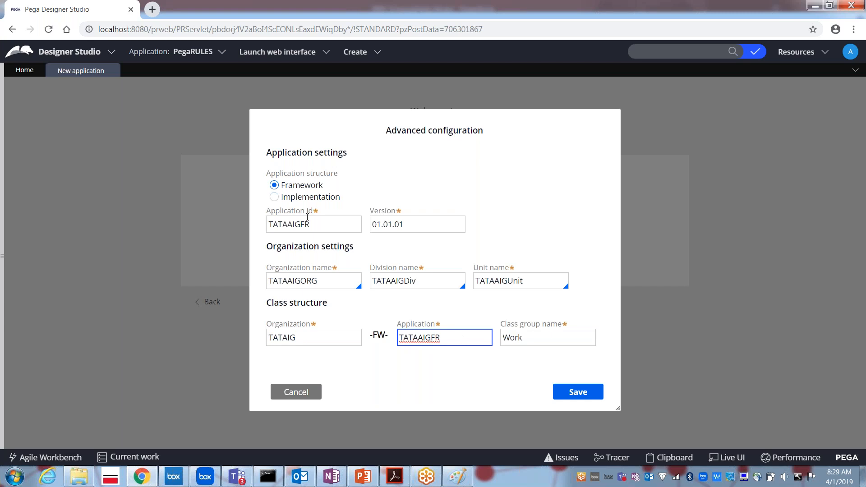
double_click(292, 225)
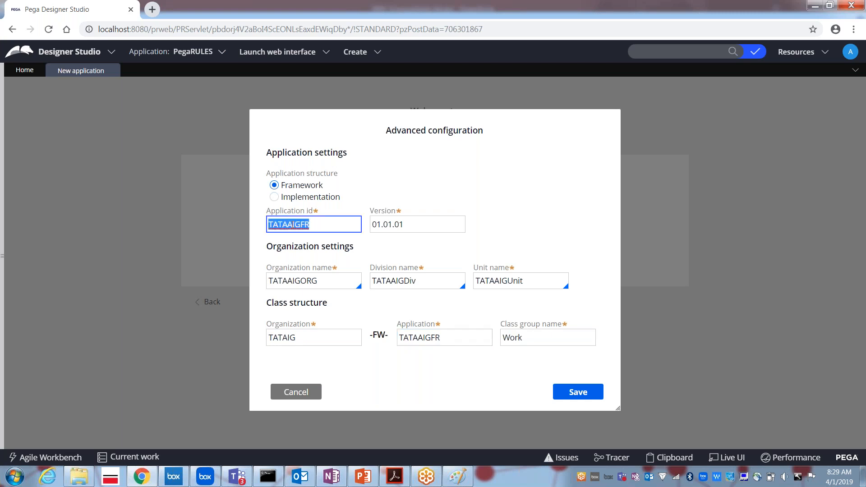
double_click(415, 339)
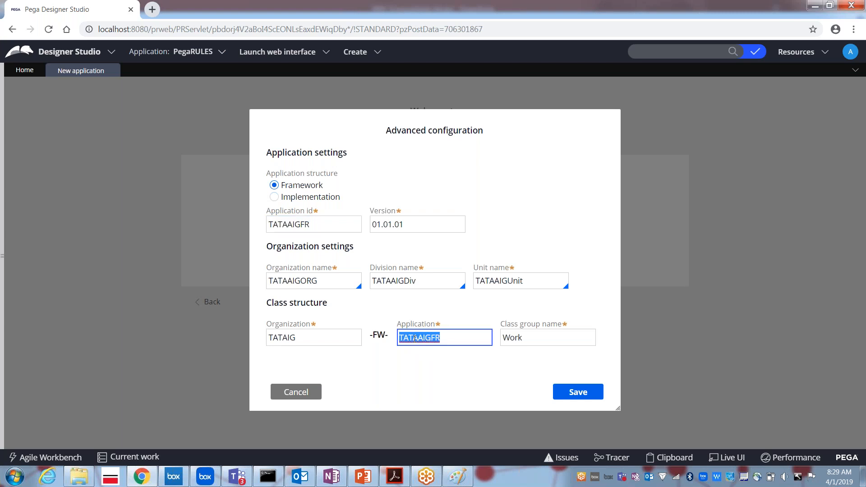
left_click(467, 338)
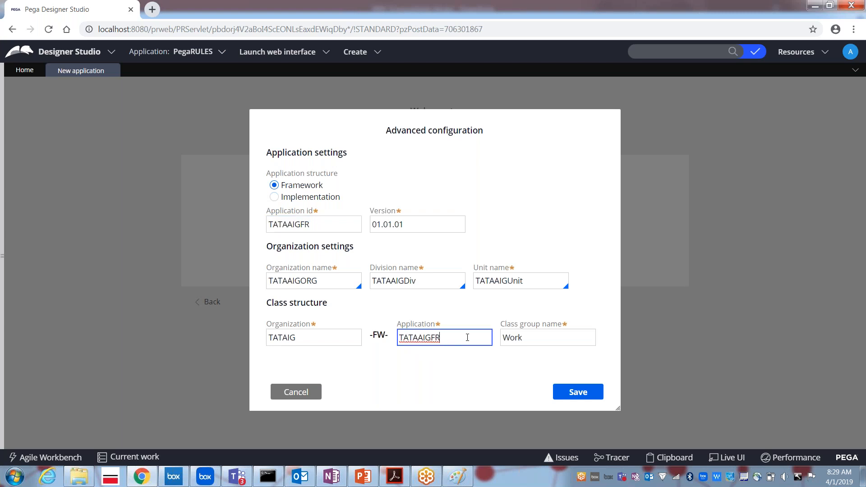
type("AMEWORK")
Replace the class group name with TATAAIGWORK.
left_click(301, 342)
double_click(519, 339)
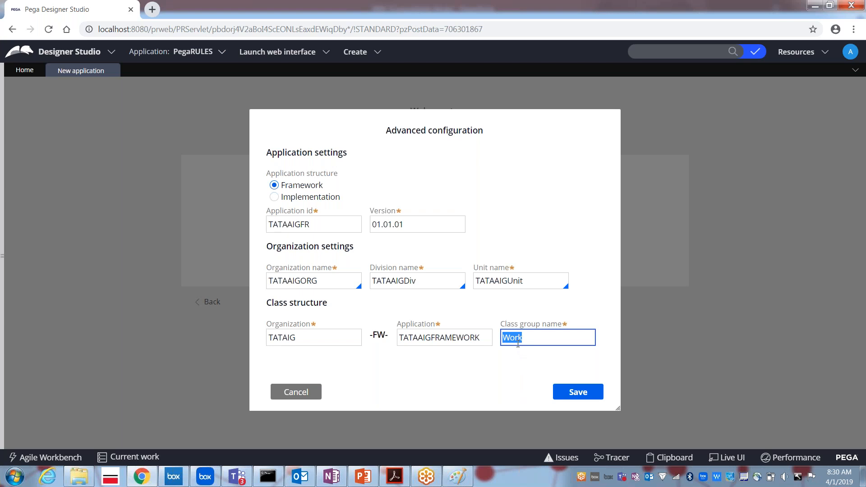
type("TT")
key("BackSpace")
type("ATAAIGWORK")
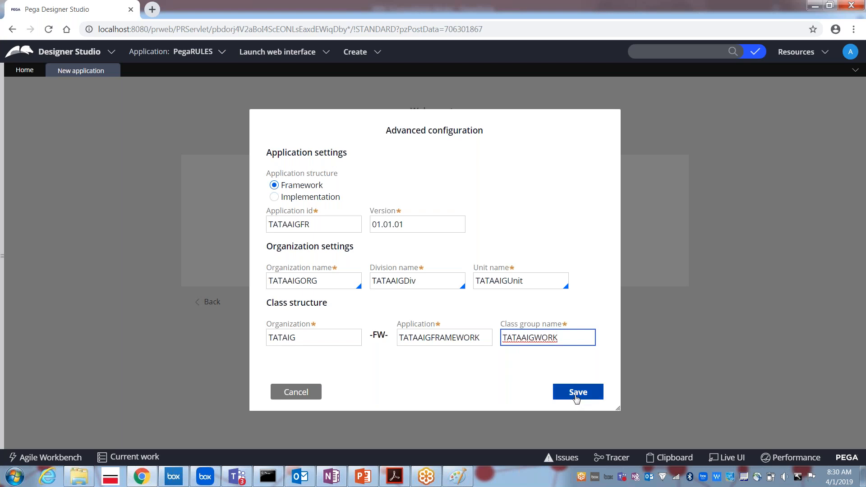
Paste a screenshot of the configuration dialog into Paint via MSPAINT.
key("super+r")
type("MSPAINT")
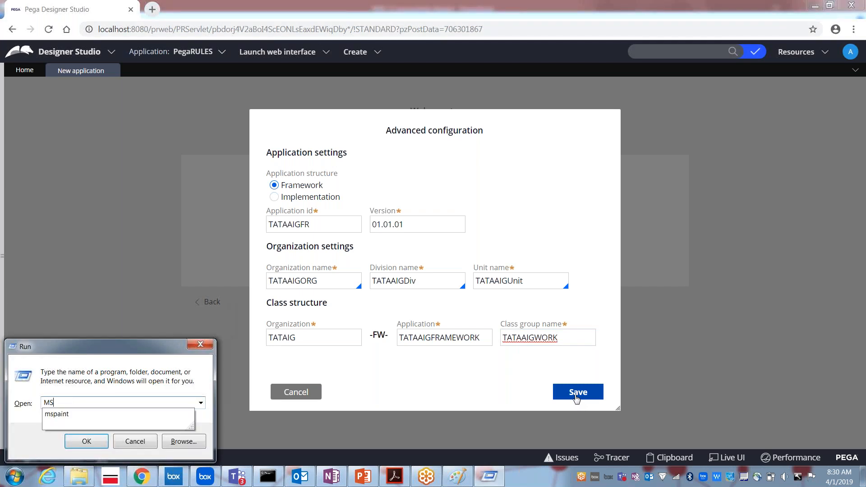
key("Return")
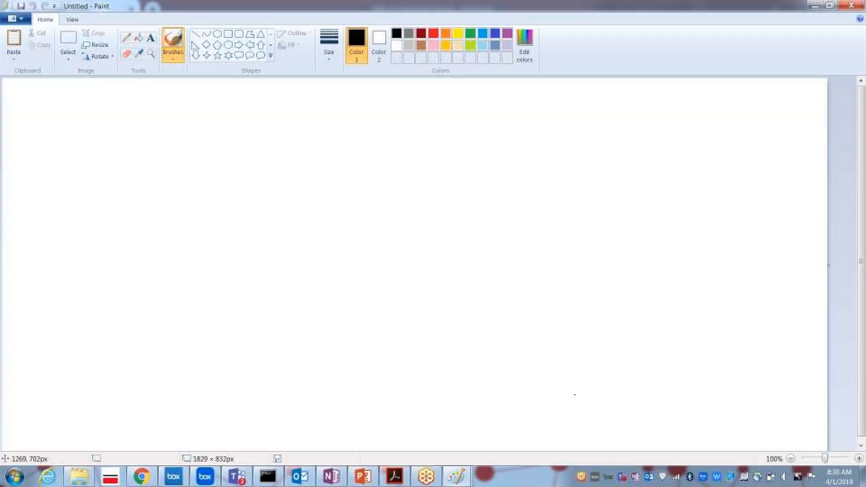
key("ctrl+v")
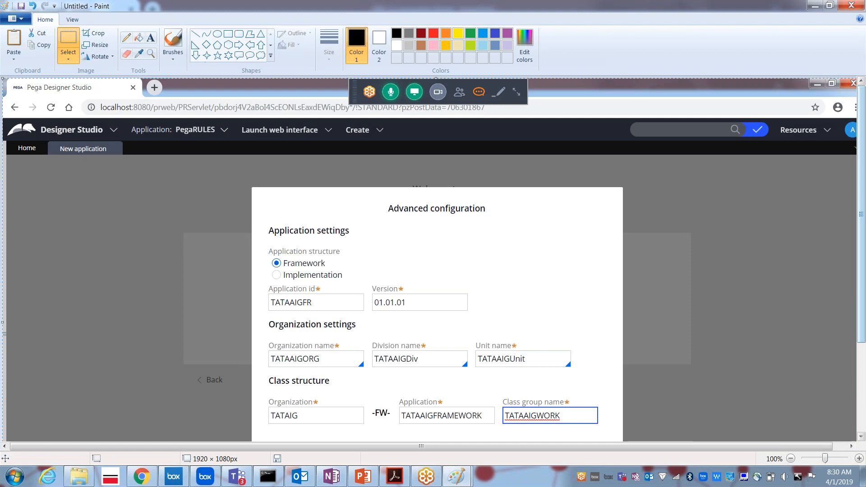
left_click_drag(863, 257, 860, 303)
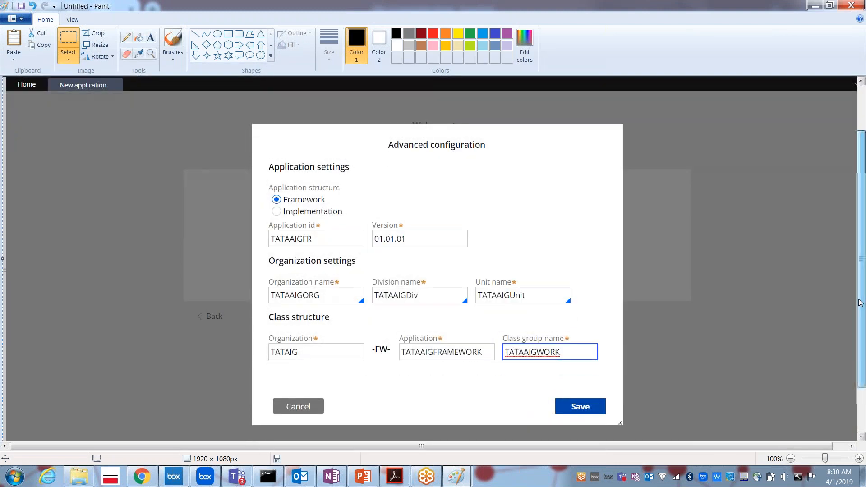
Save the advanced configuration and create the TATAAIG application.
key("alt+Tab")
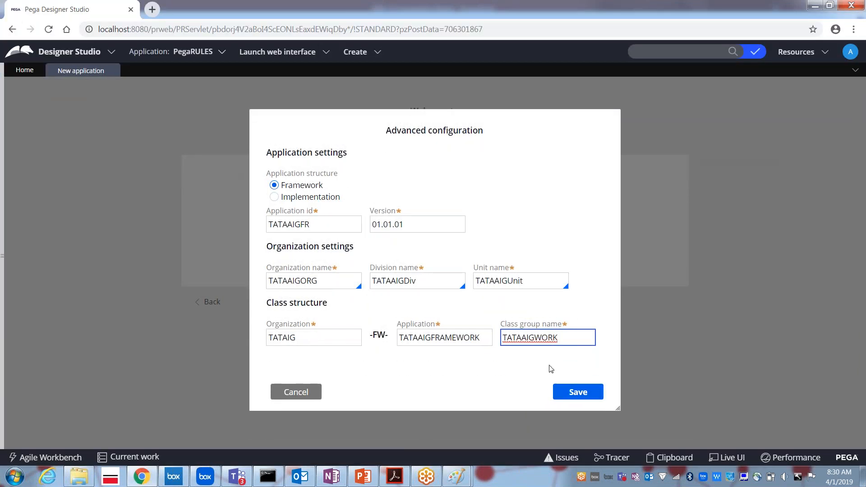
left_click(569, 392)
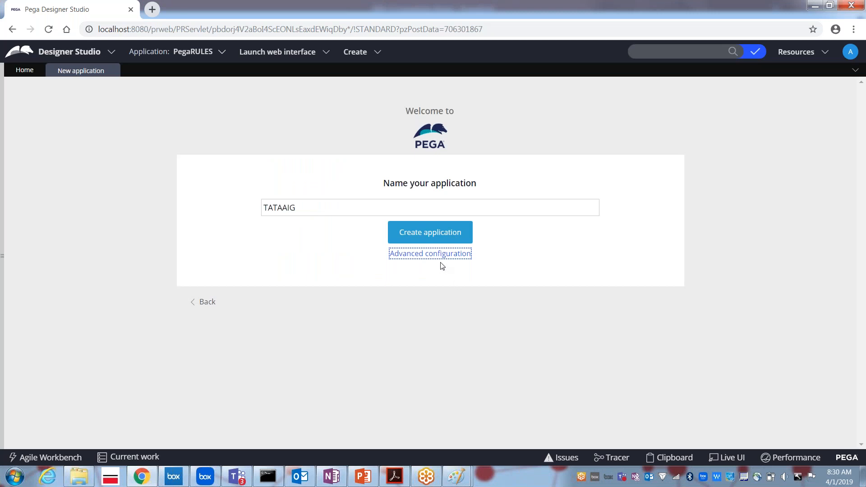
left_click(414, 236)
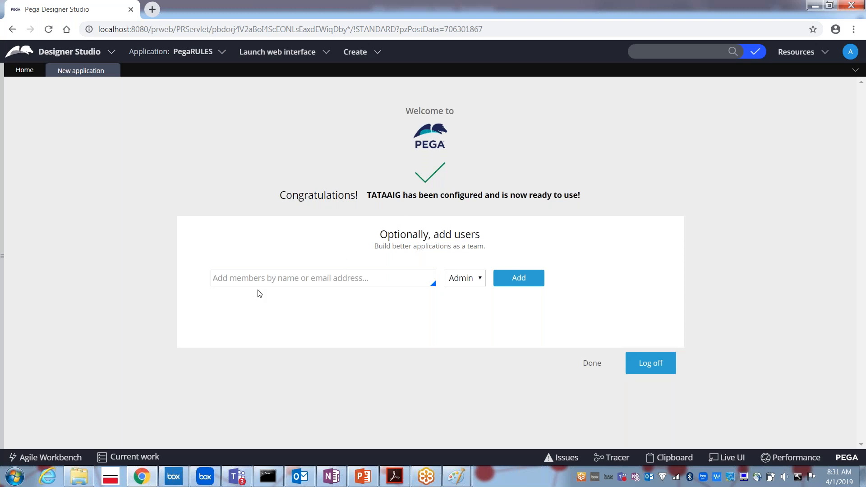
Add the admin user's e-mail as a team member with the Admin role.
left_click(337, 285)
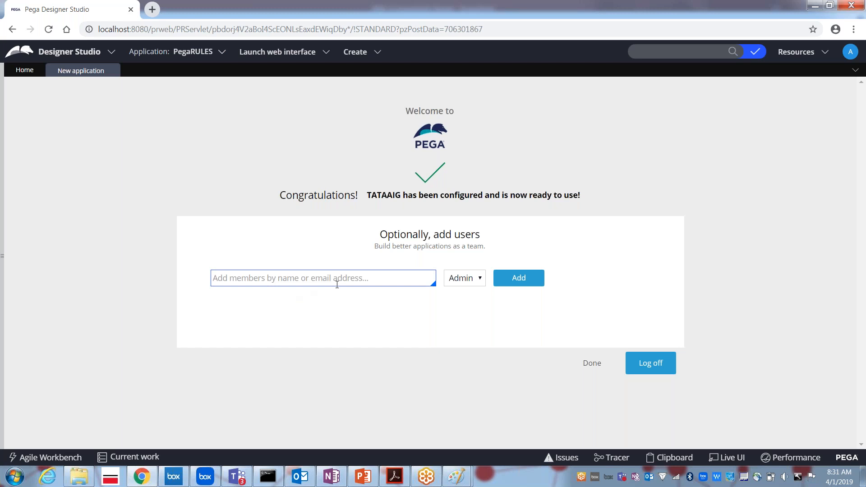
left_click(337, 284)
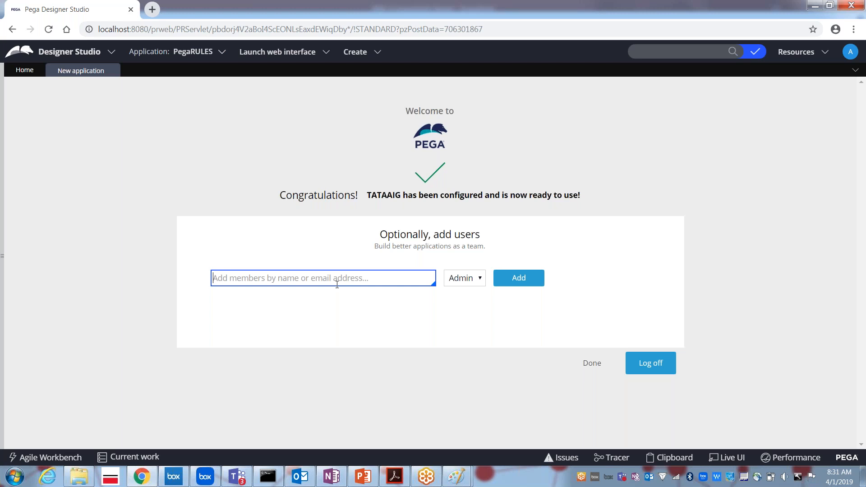
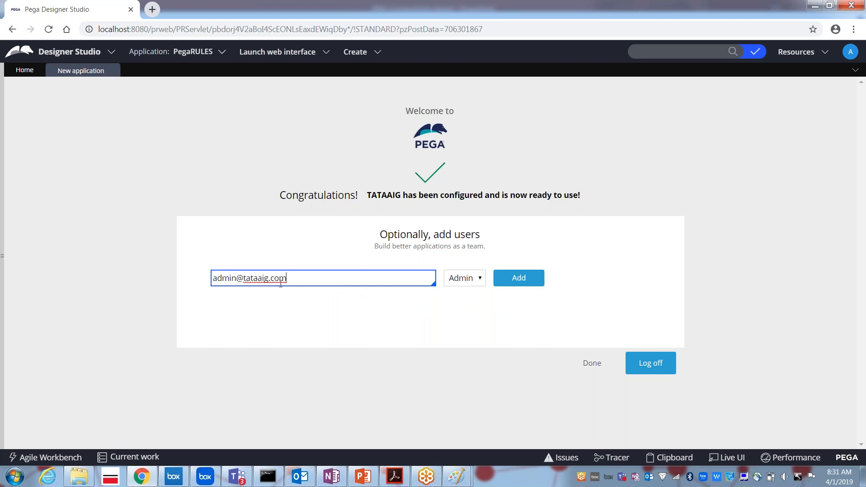
left_click(470, 282)
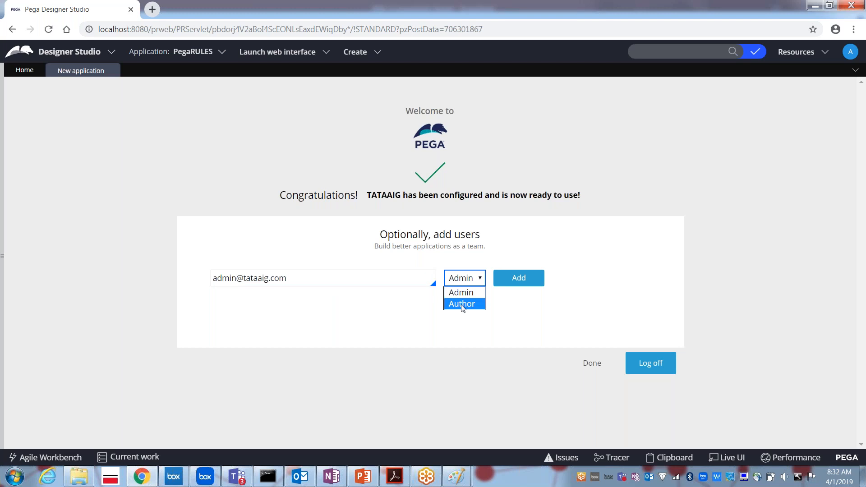
left_click(456, 293)
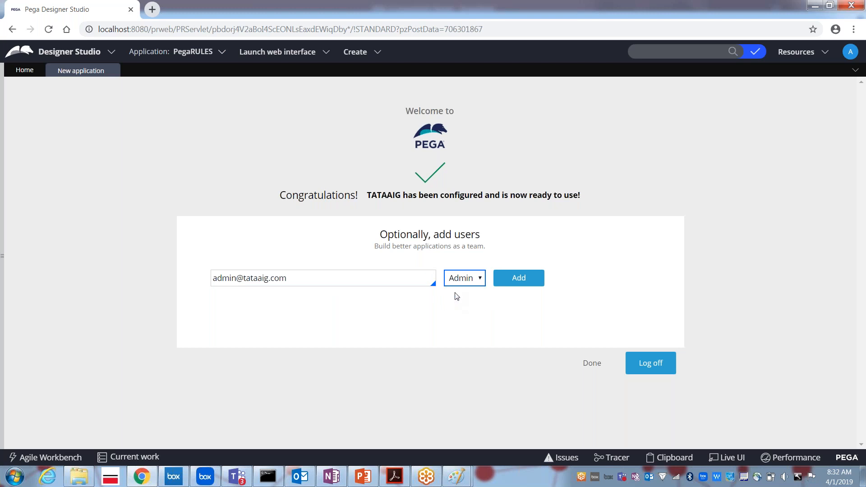
left_click(518, 280)
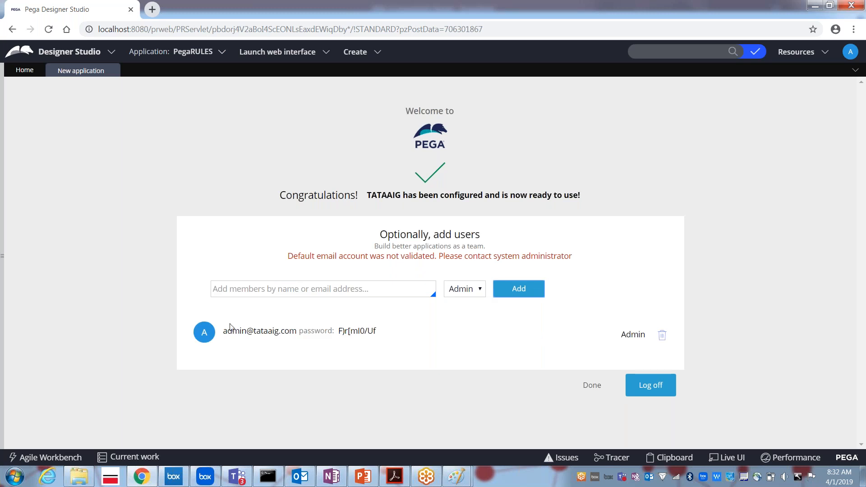
Copy the new operator's e-mail and generated password, then finish setup and return Home.
left_click_drag(227, 330, 291, 332)
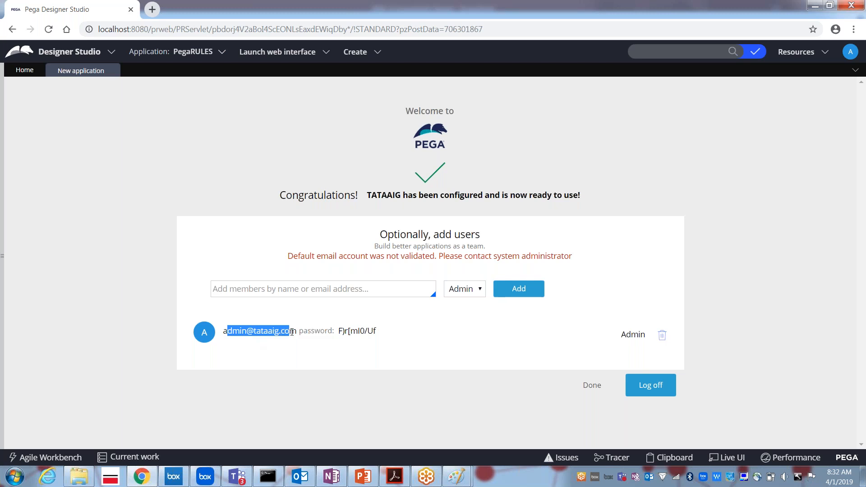
left_click_drag(340, 332, 379, 335)
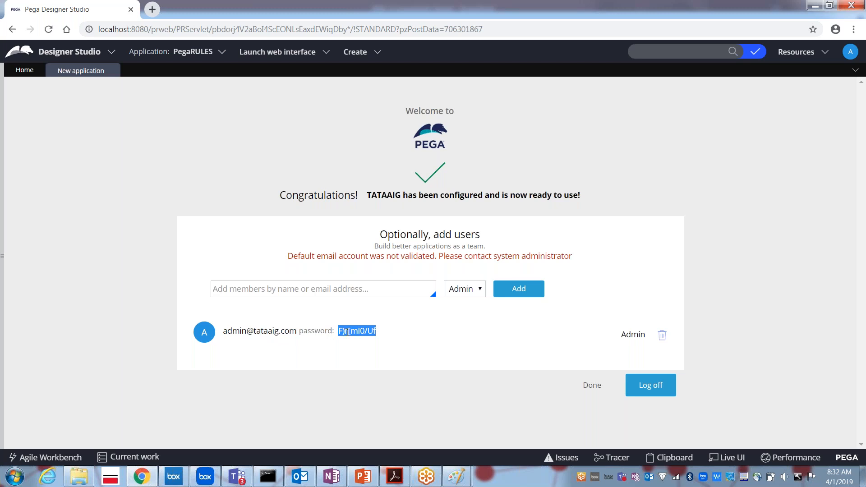
left_click_drag(348, 332, 350, 331)
double_click(269, 331)
left_click_drag(338, 332, 384, 338)
triple_click(269, 331)
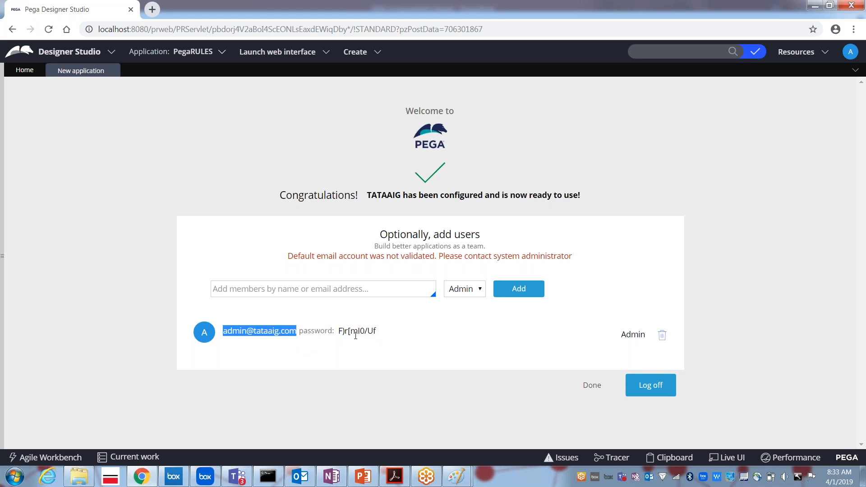
left_click(591, 386)
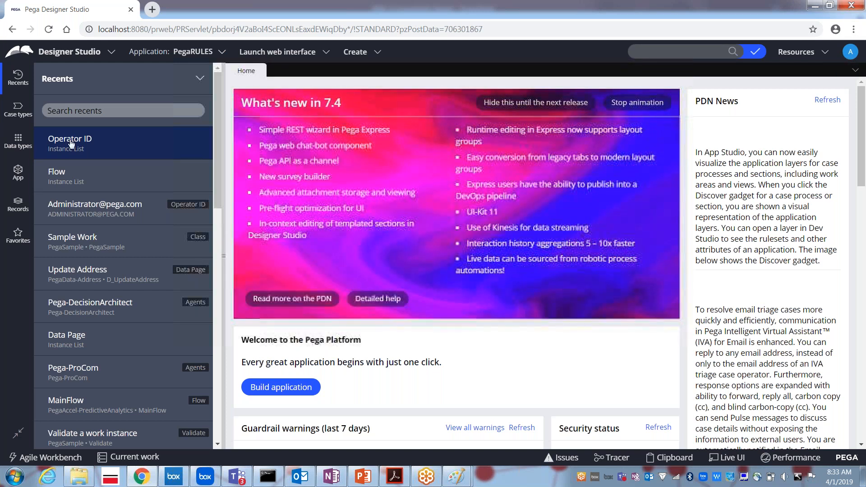
Open the TATAAIG admin operator from Records > Organization > Operator ID.
left_click(16, 205)
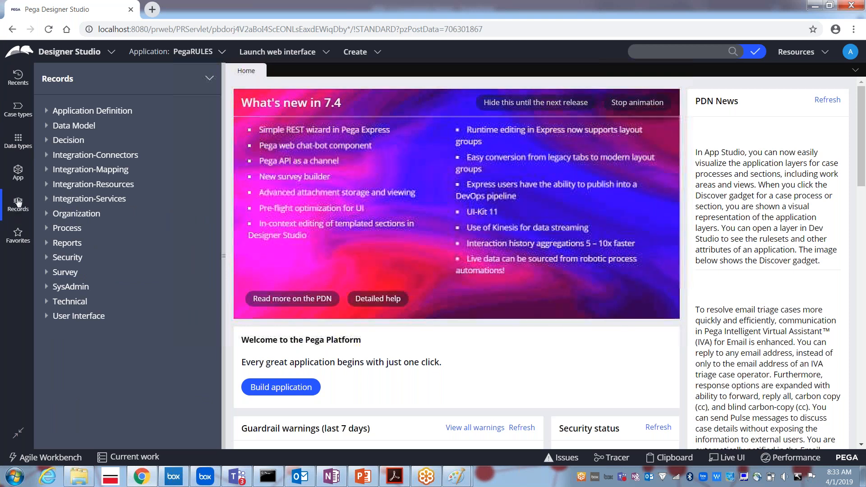
left_click(47, 217)
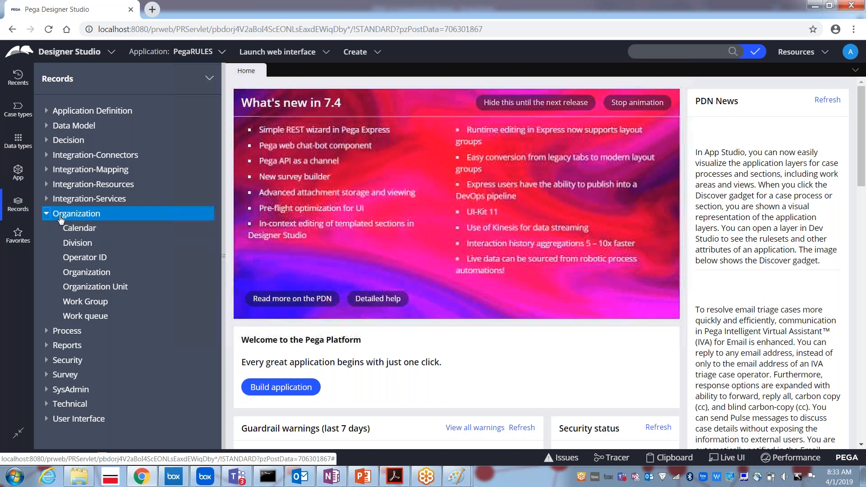
left_click(85, 258)
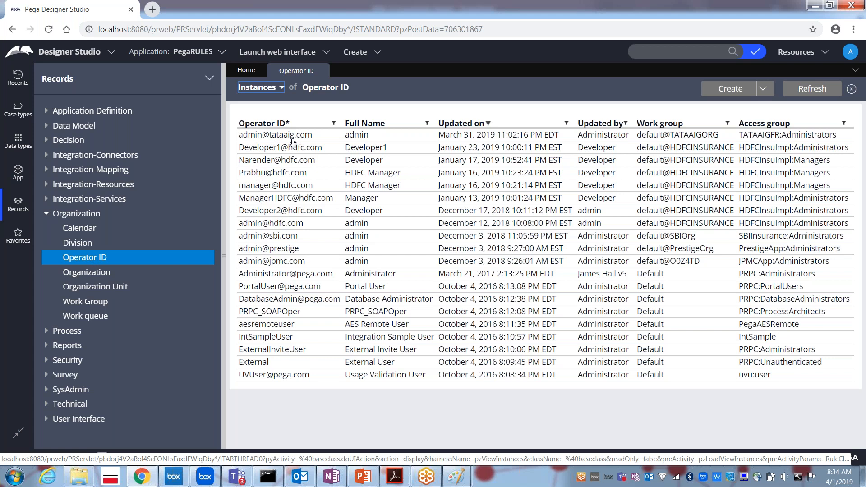
left_click(276, 135)
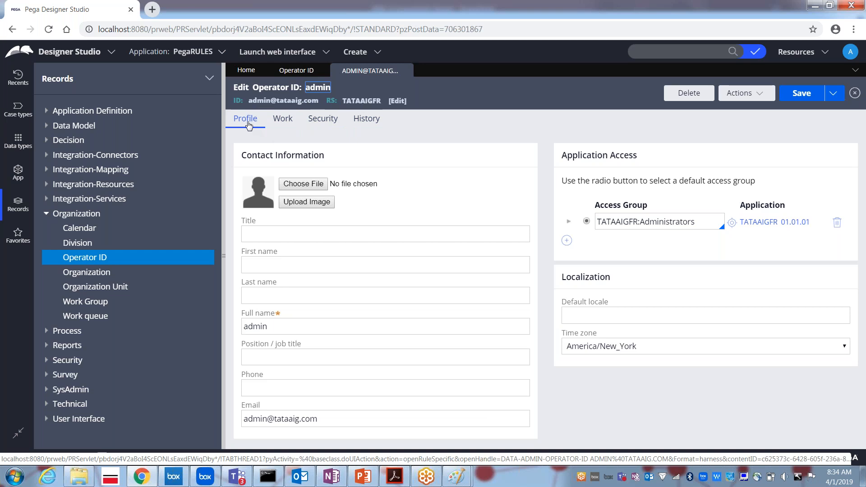
Enter title Mr and the operator's first, last and full name.
left_click(266, 230)
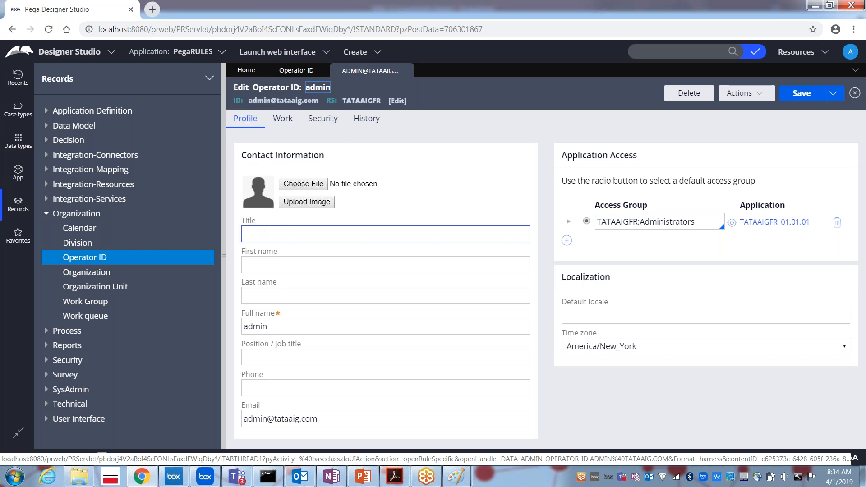
type("Mr")
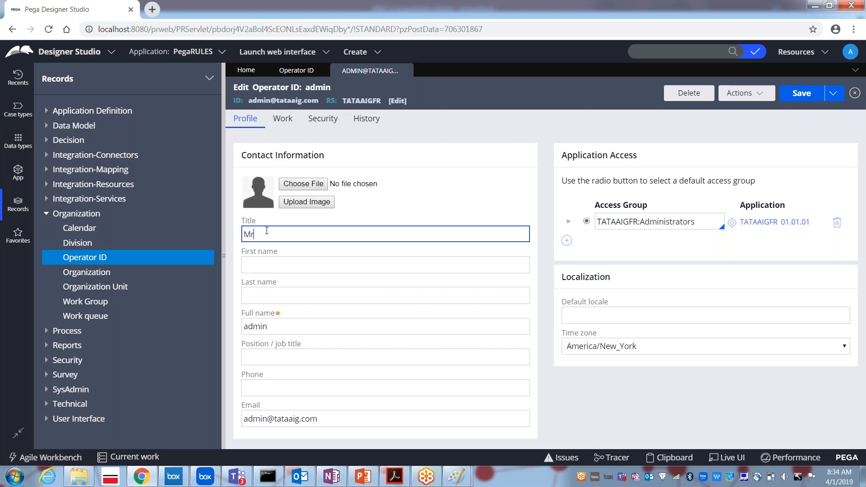
left_click(249, 264)
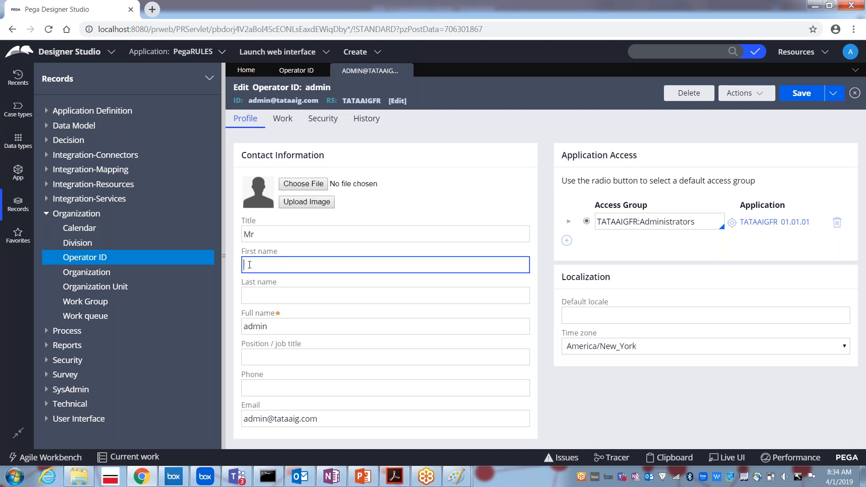
key("Tab")
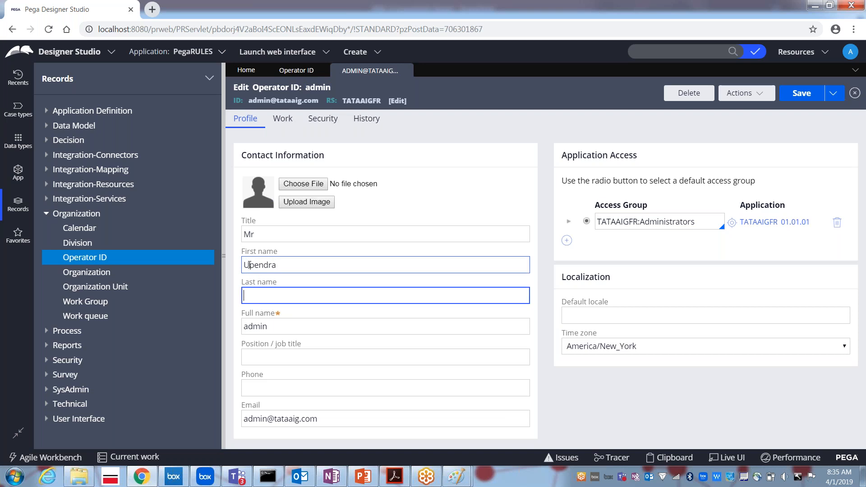
key("Tab")
key("shift+Tab")
key("Tab")
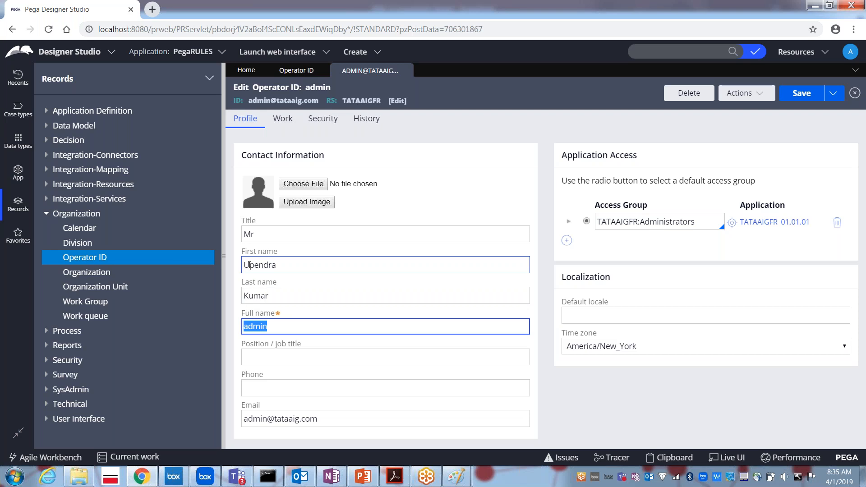
Set position to Developer, add the operator's phone number, and select the default access group.
key("Tab")
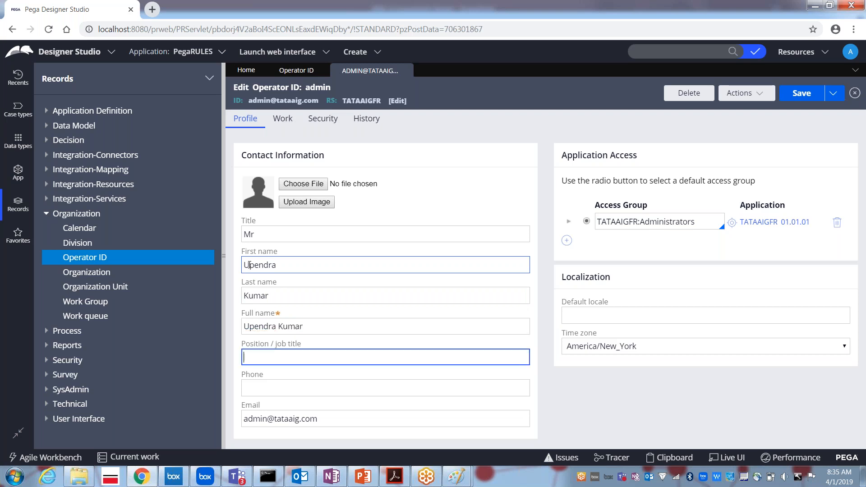
type("M")
key("BackSpace")
type("Developer")
key("Tab")
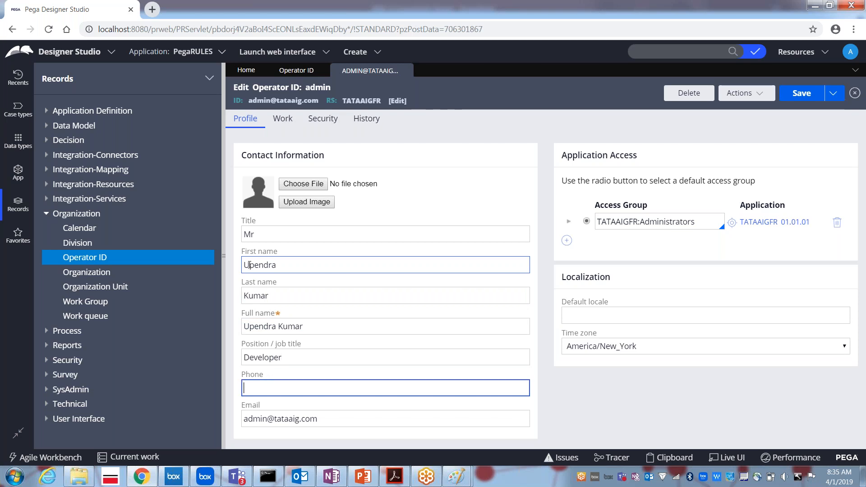
type("324343")
key("Tab")
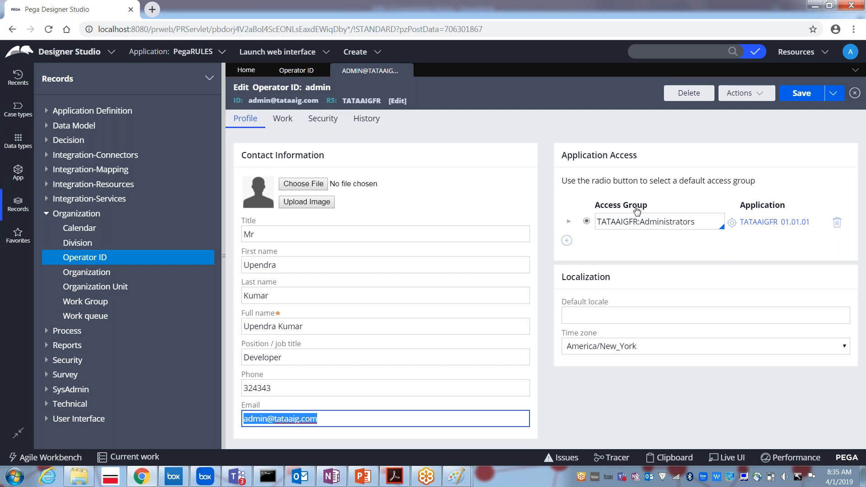
left_click(617, 224)
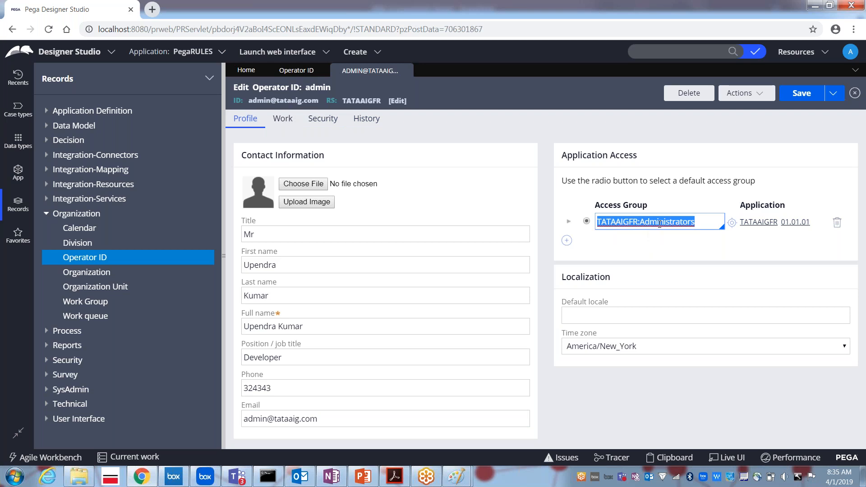
Show the operator's Security tab with check-out and password-change settings.
left_click(321, 124)
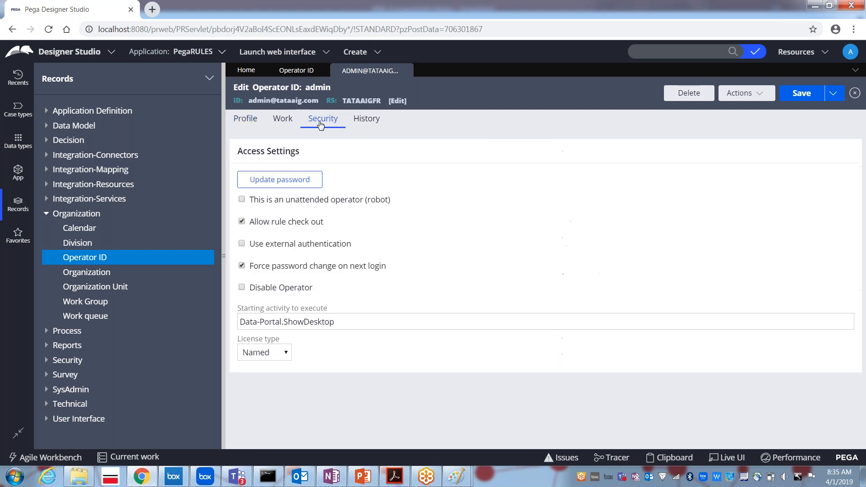
left_click(243, 119)
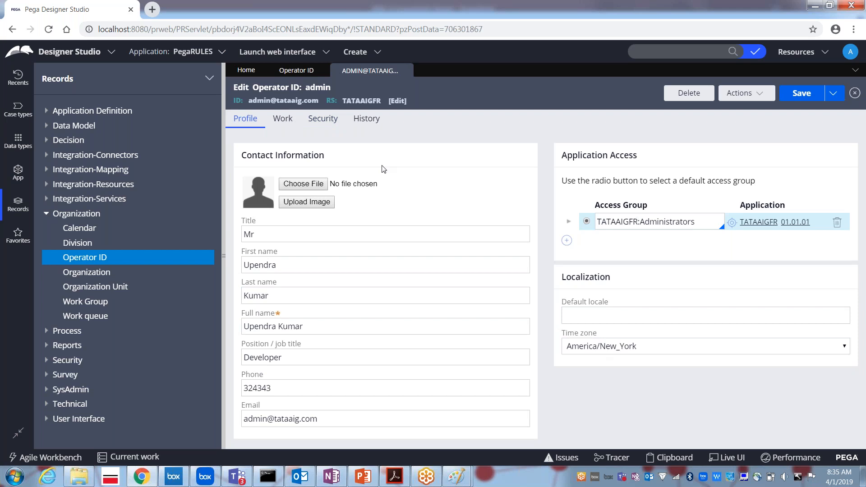
left_click(327, 122)
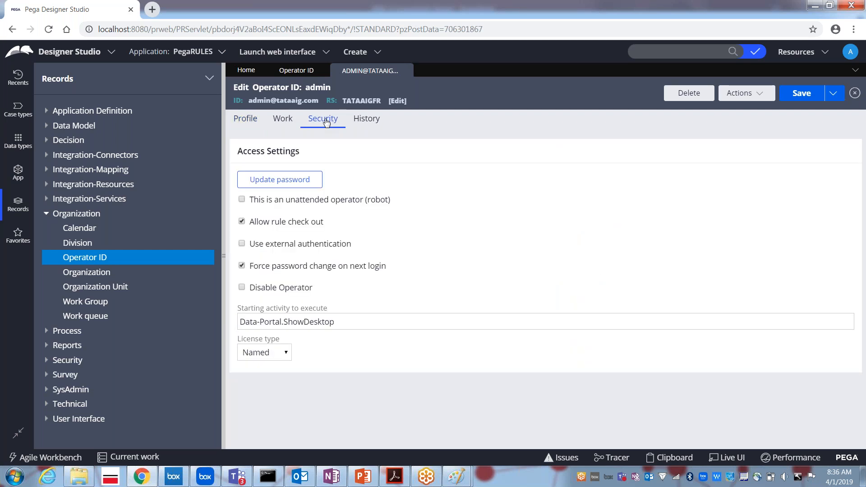
Update the operator's password, confirm it, and save the Operator ID record.
left_click(270, 185)
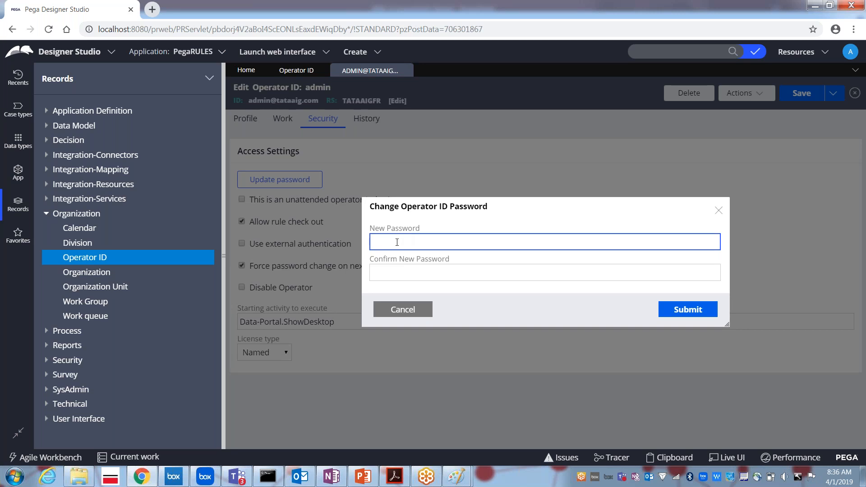
type("rules")
key("Tab")
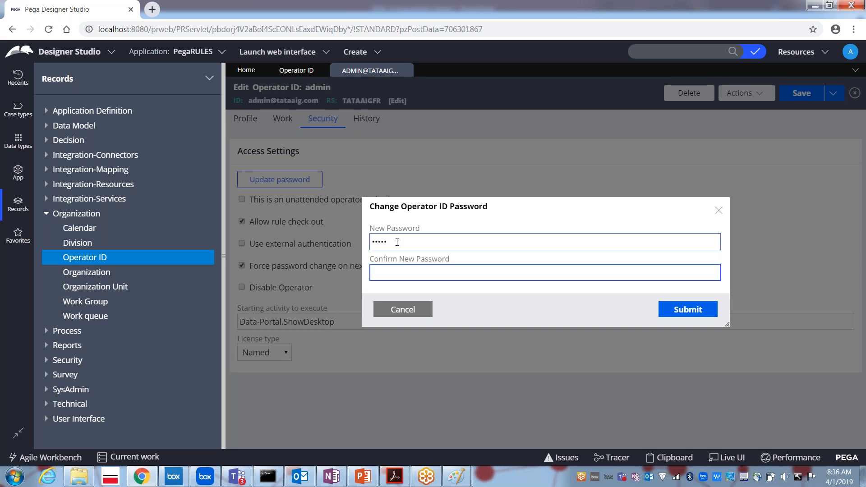
type("rules")
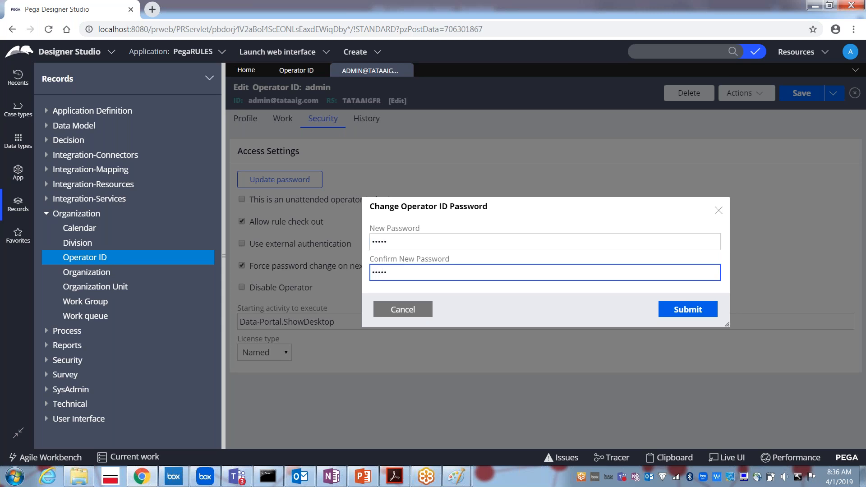
left_click(686, 315)
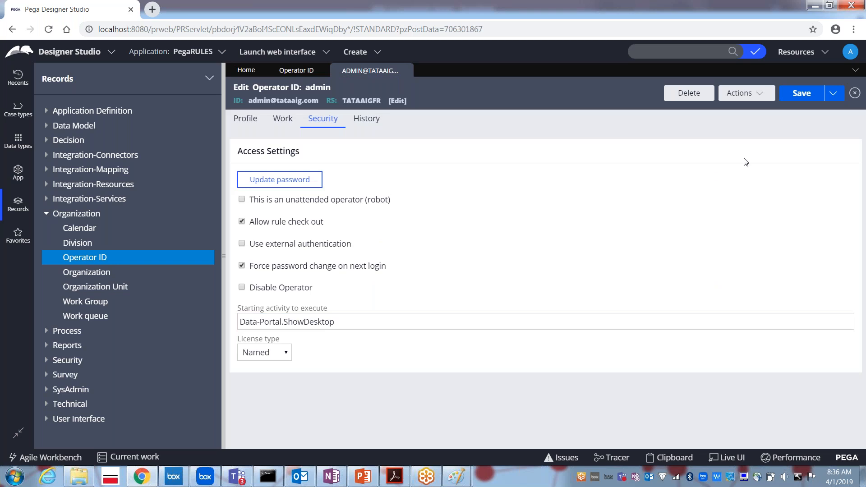
left_click(797, 96)
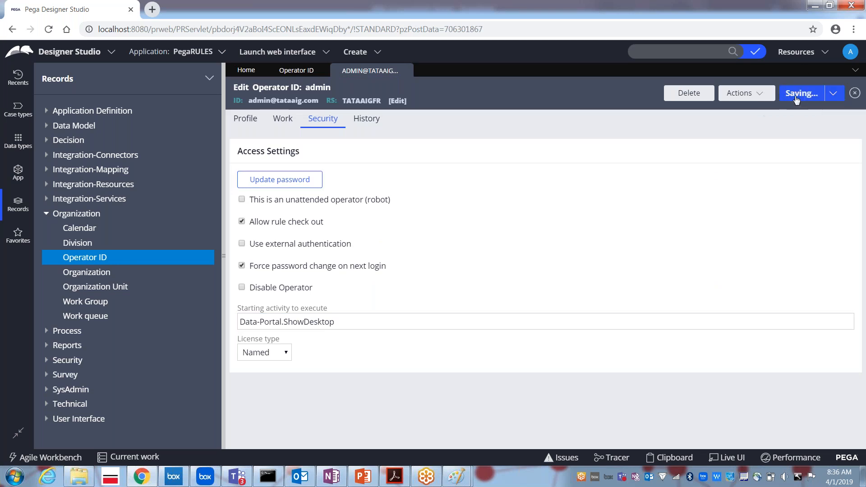
left_click(797, 96)
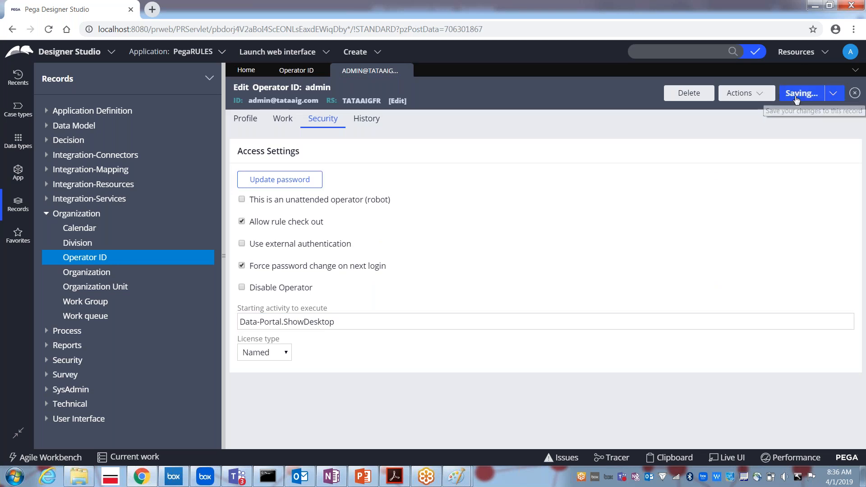
Log off and log back in with the admin operator's e-mail and password.
left_click(847, 55)
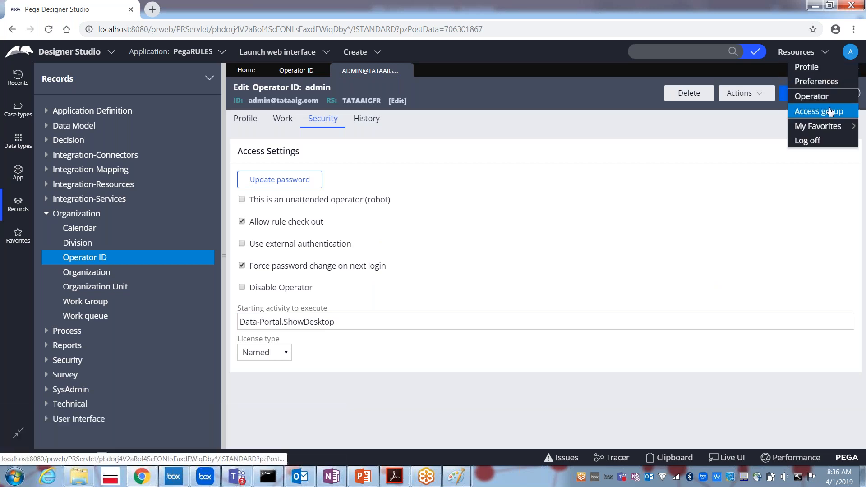
left_click(801, 142)
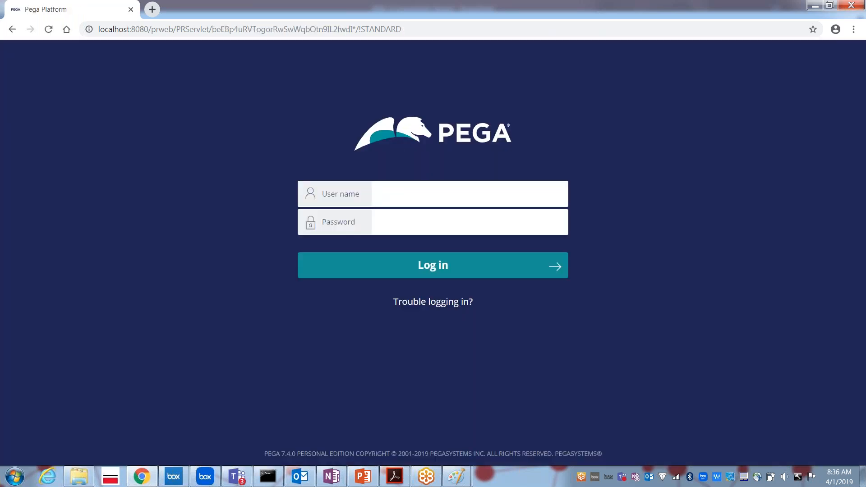
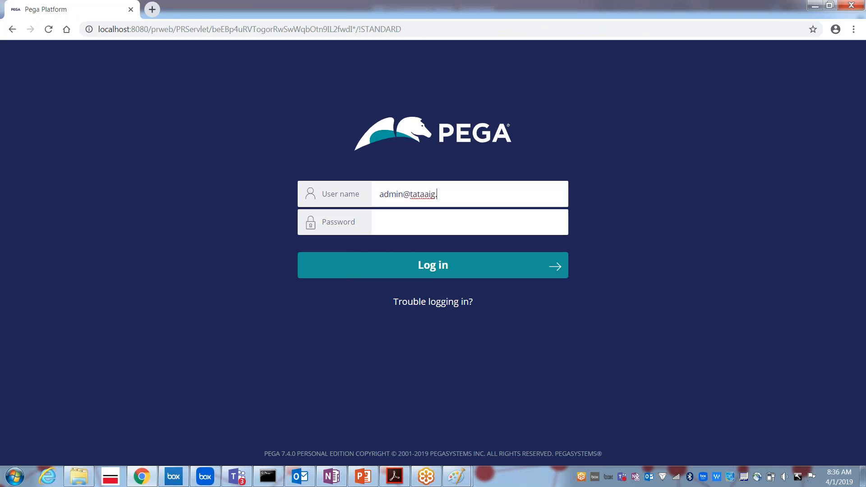
key("Tab")
type("rules")
left_click(444, 269)
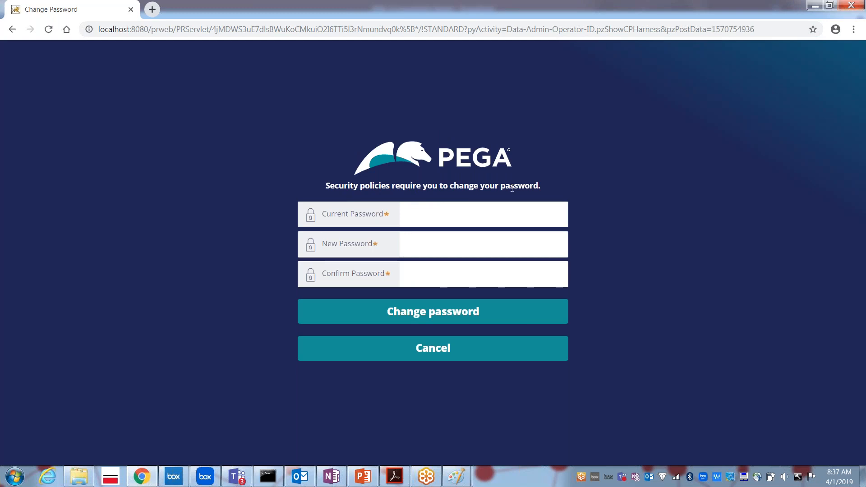
Enter the current, new and confirmation passwords and submit the password change.
left_click(418, 218)
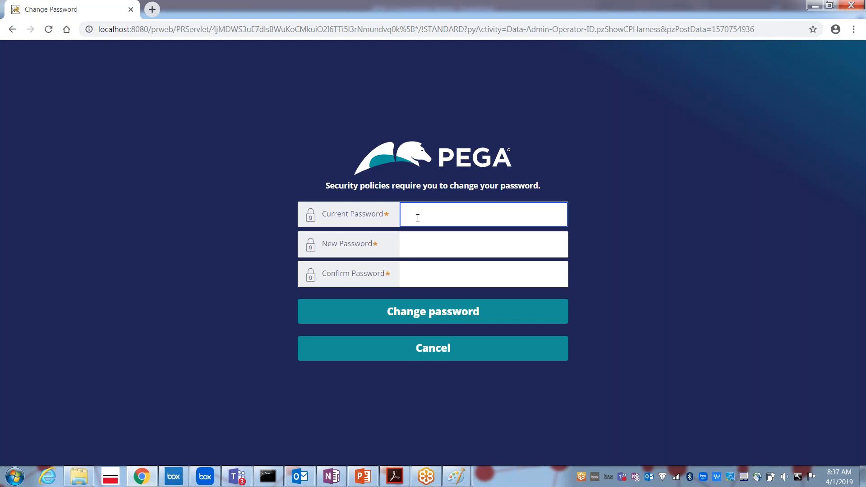
type("rules")
key("Tab")
type("rules")
key("Tab")
type("rules")
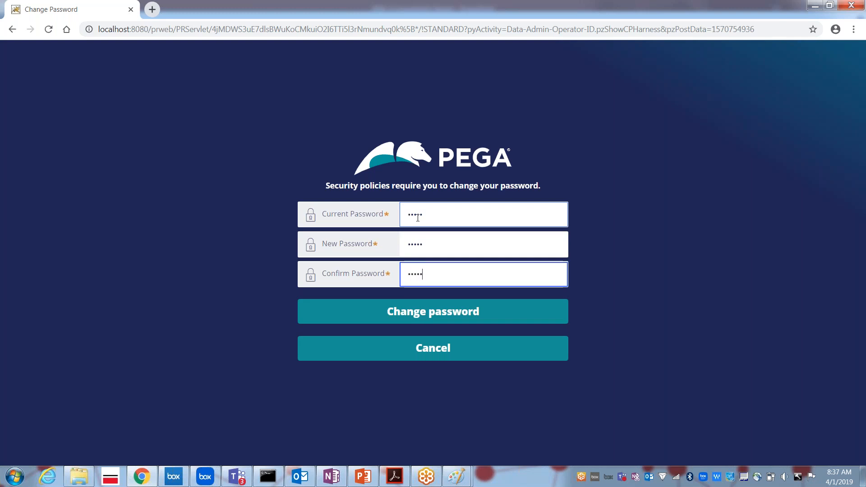
left_click(444, 324)
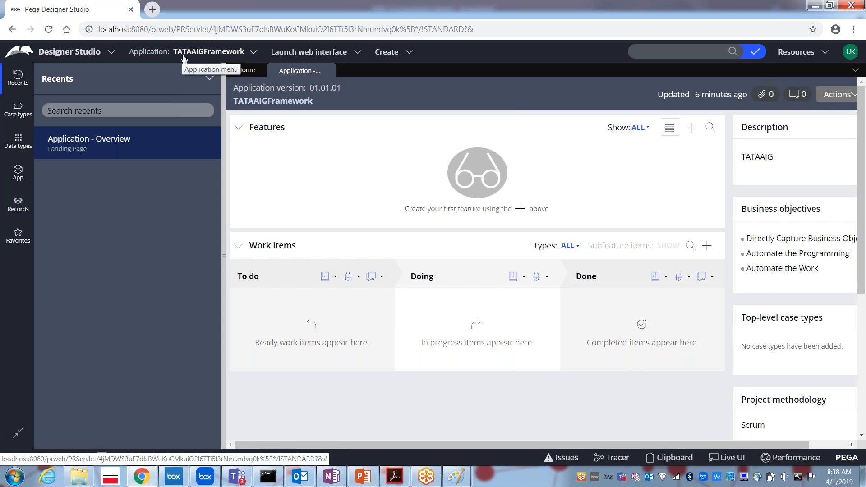
Open the App explorer and trim the class search to TATAIG-.
left_click(18, 177)
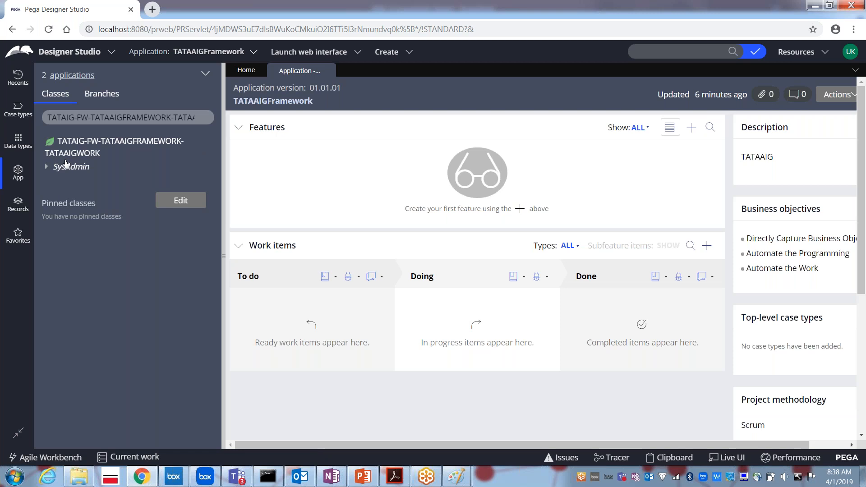
left_click(84, 120)
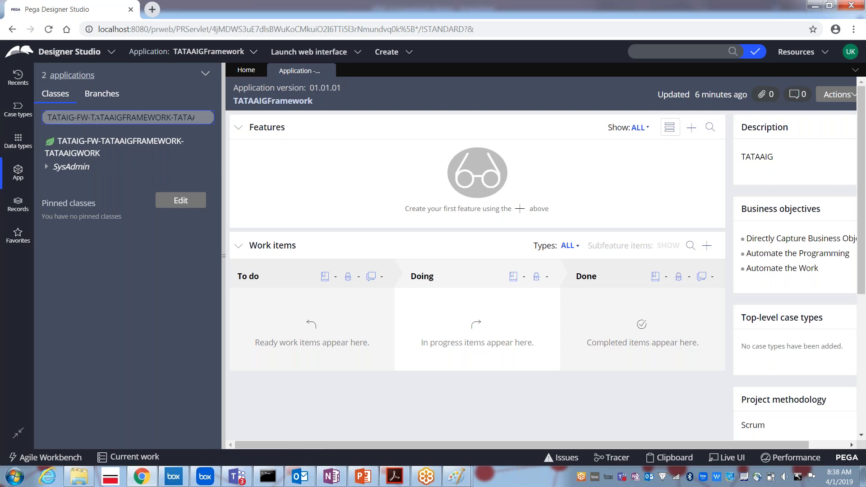
left_click_drag(97, 117, 203, 118)
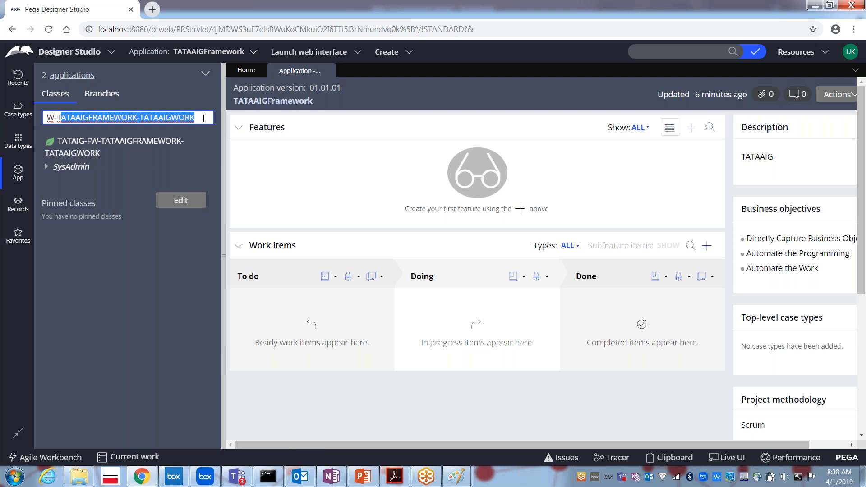
key("BackSpace")
key("BackSpace")
key("BackSpace")
key("BackSpace")
key("BackSpace")
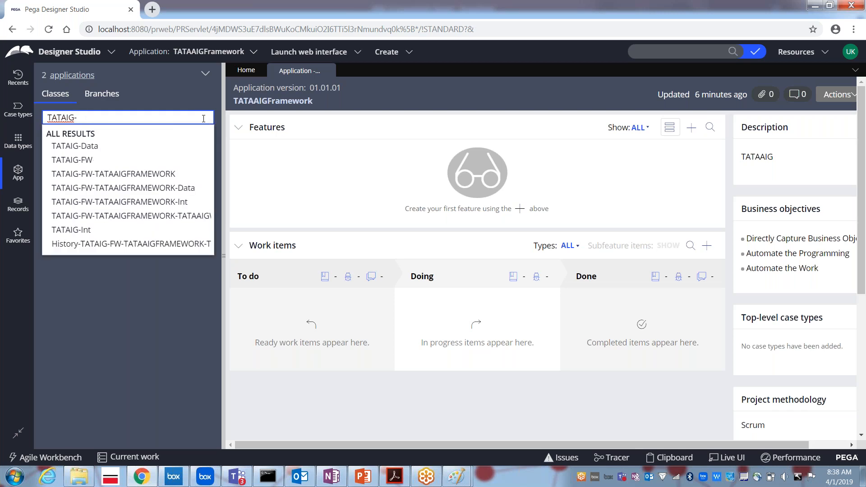
key("Down")
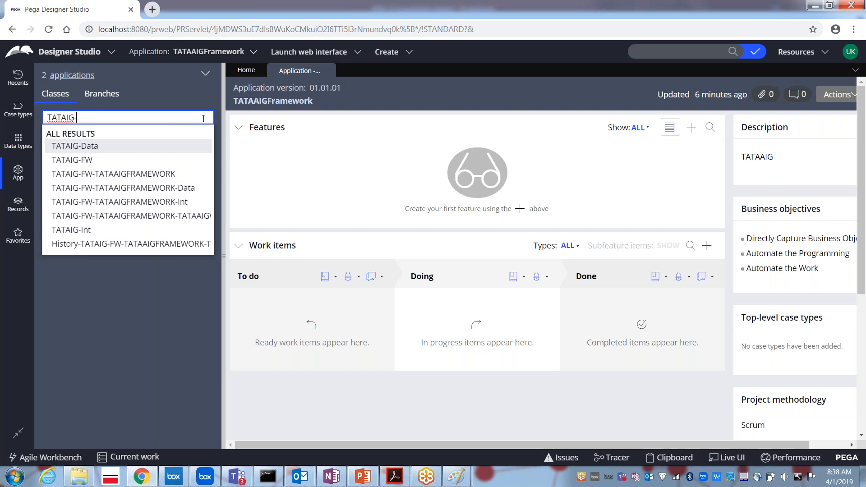
key("Down")
key("Down")
key("Down")
key("Down")
key("Down")
key("Down")
key("Down")
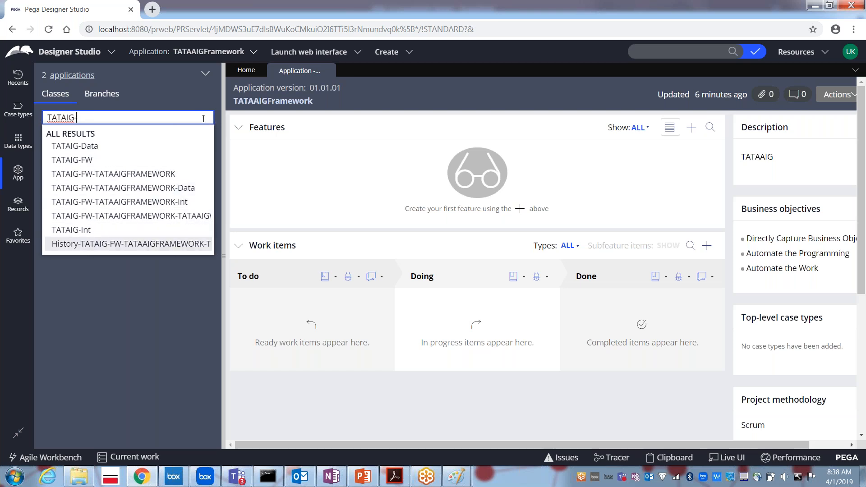
key("Up")
key("Up")
key("Up")
key("Up")
key("Up")
key("Up")
key("Up")
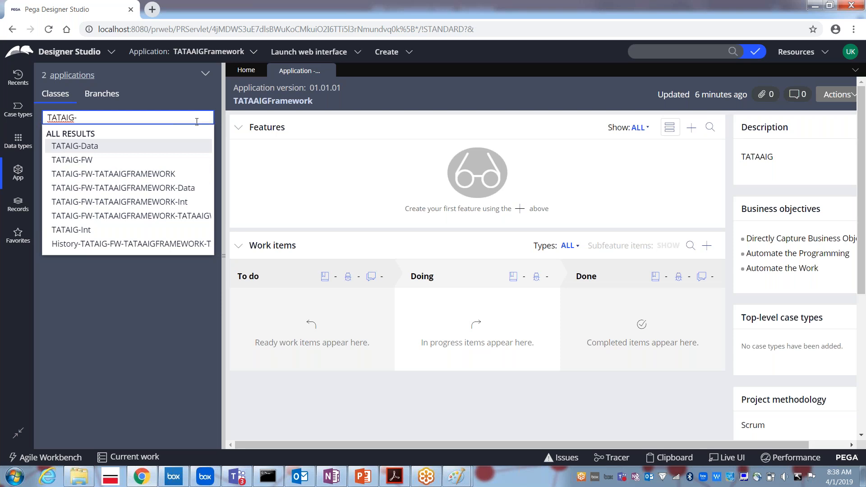
Choose the TATAIG-FW-TATAAIGFRAMEWORK-TATAAIGWORK class from the suggestions.
left_click(181, 178)
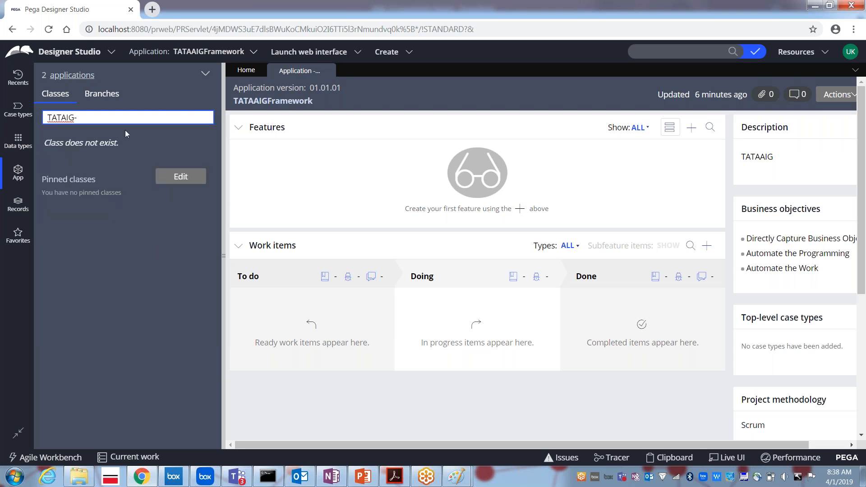
key("BackSpace")
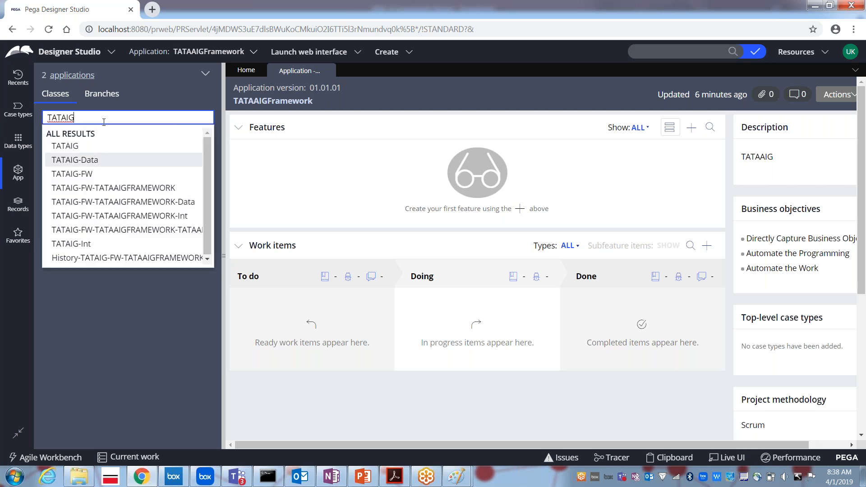
key("Down")
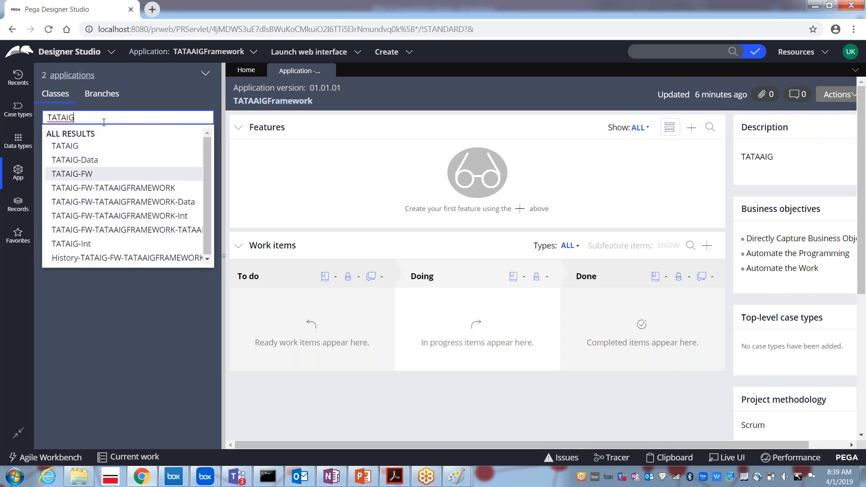
key("Down")
key("Down")
key("Down")
key("Down")
key("Down")
key("Down")
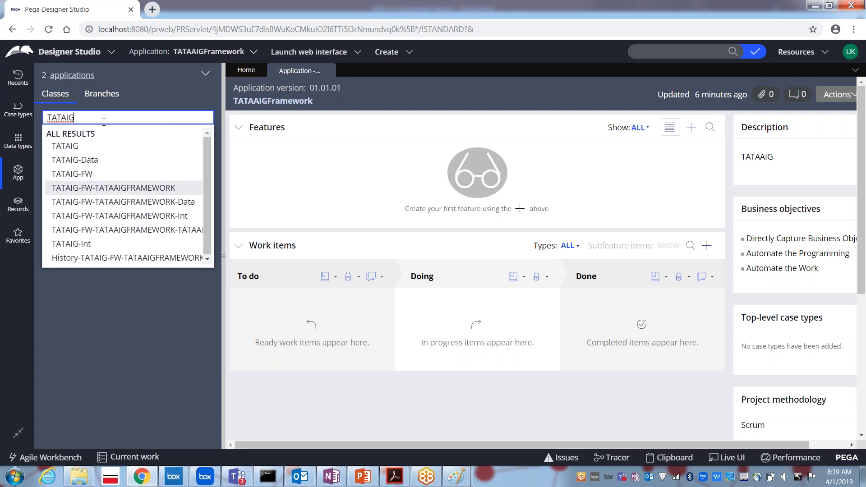
key("Up")
key("Up")
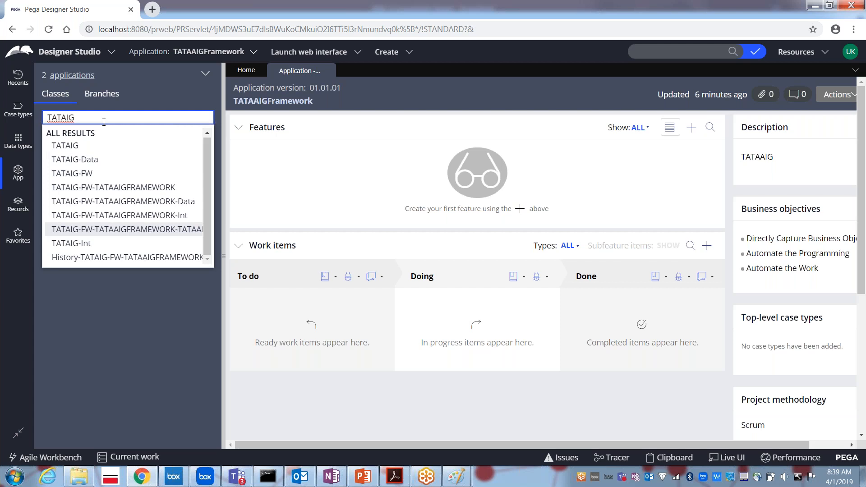
key("Return")
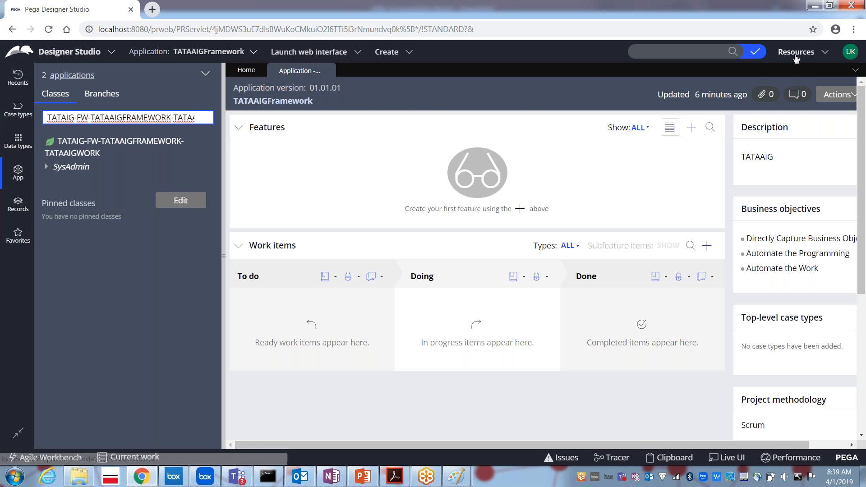
Open the signed-in admin's Operator ID record from the avatar menu and check its TATAAIGFR:Administrators access group.
left_click(850, 53)
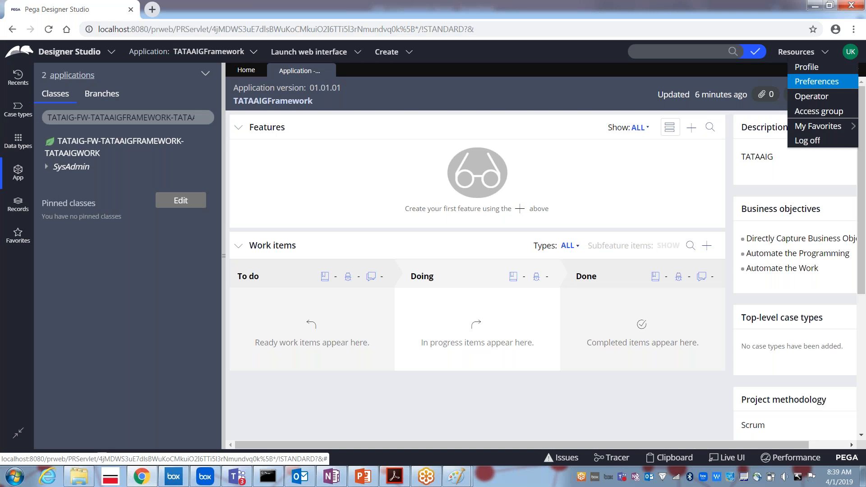
left_click(825, 100)
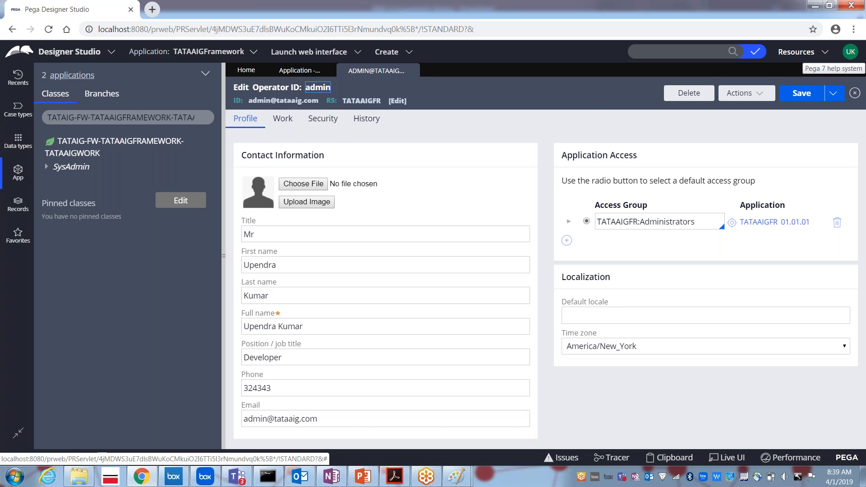
left_click(850, 54)
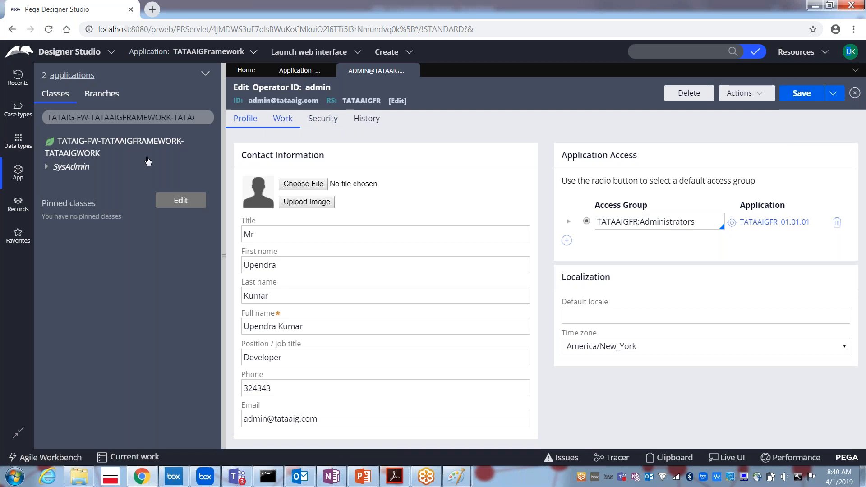
List Organization > Operator ID records and open the admin operator's record from the instance list.
left_click(17, 207)
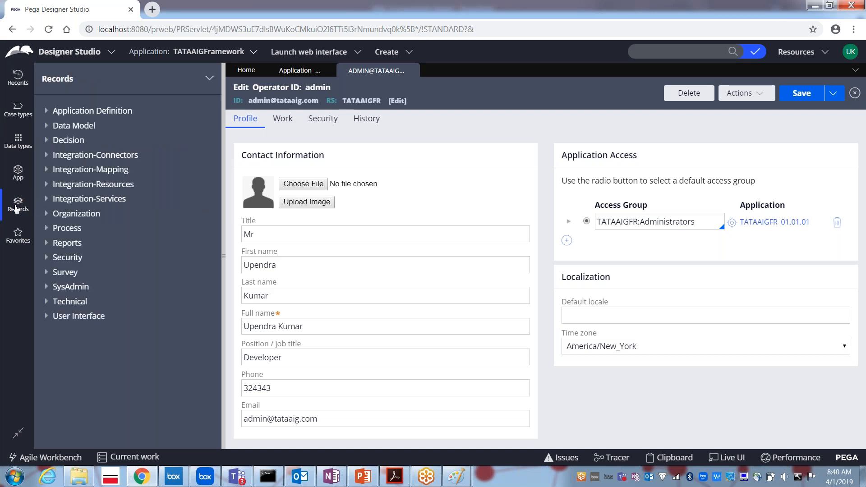
left_click(48, 215)
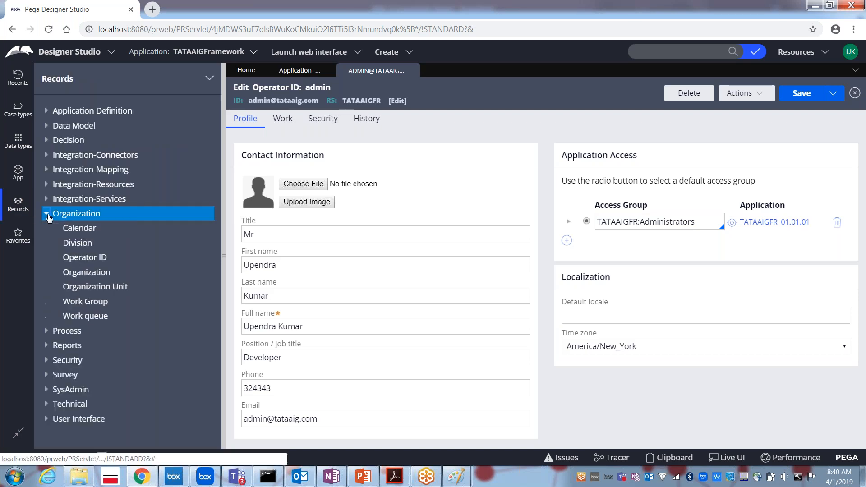
left_click(74, 259)
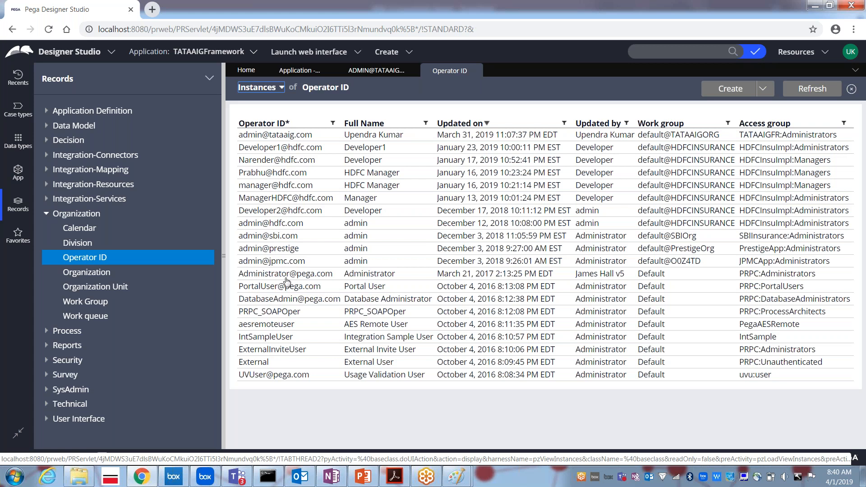
left_click(251, 135)
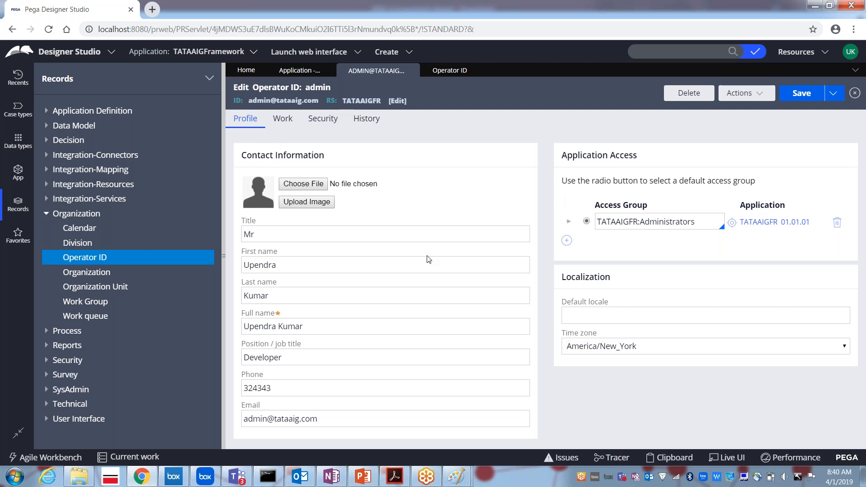
triple_click(672, 220)
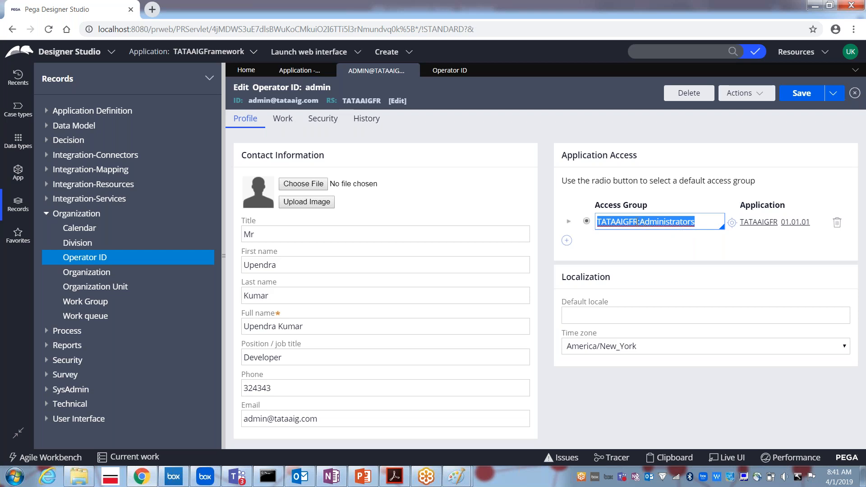
left_click(637, 221)
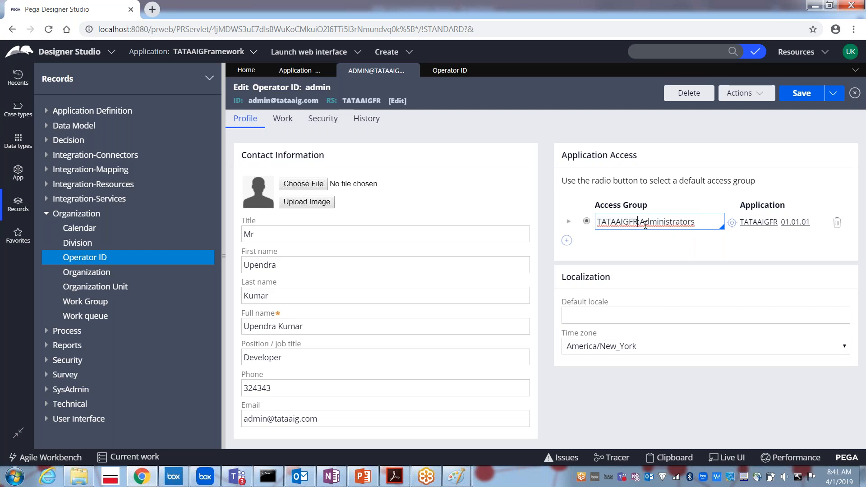
key("Left")
key("shift+Home")
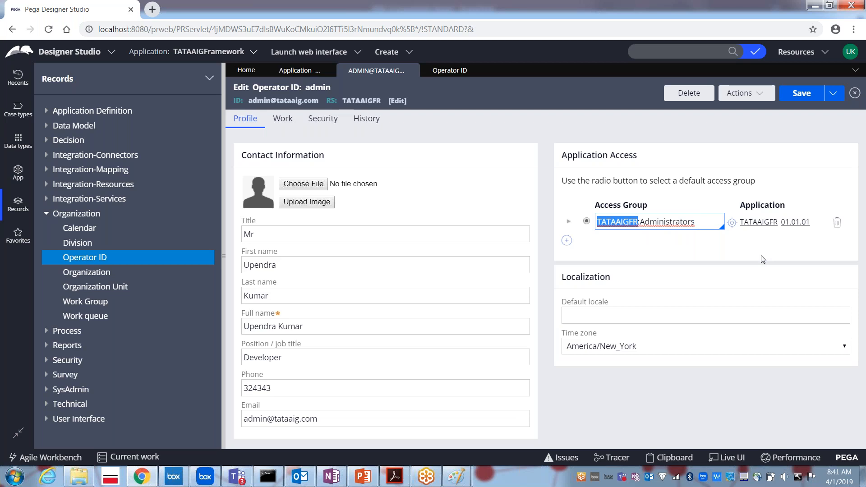
key("Right")
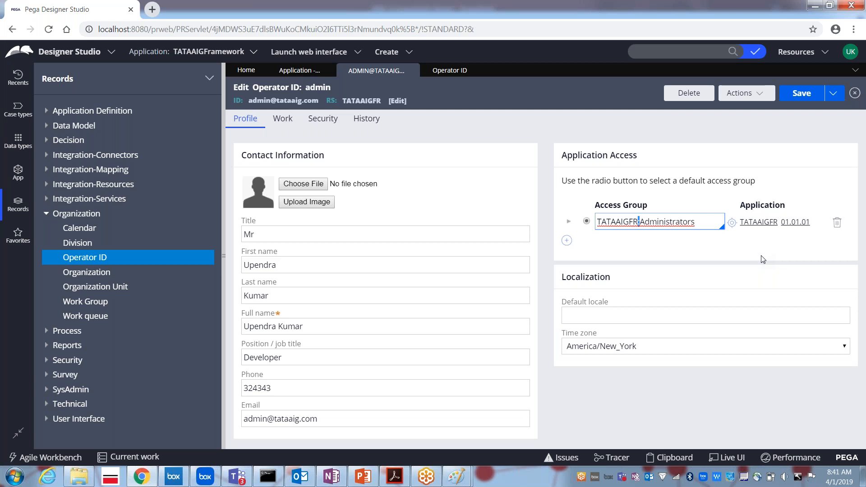
key("Right")
key("shift+End")
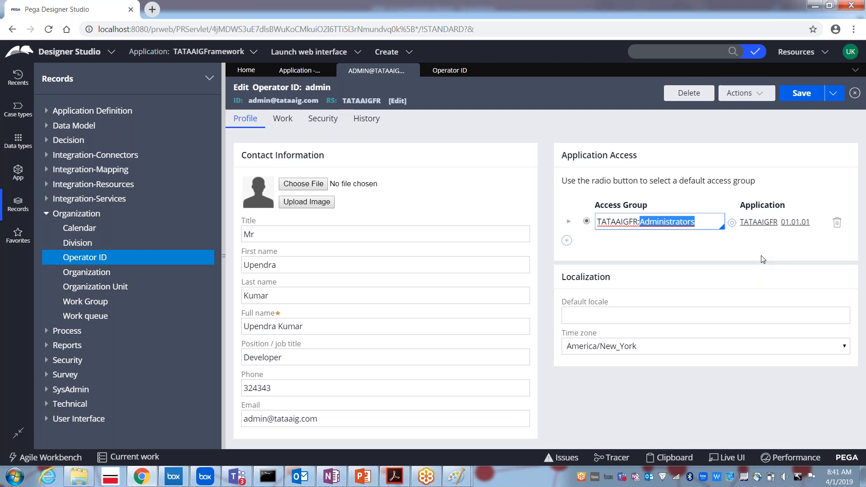
key("Left")
key("Left")
key("shift+Left")
key("shift+Left")
key("shift+Left")
key("shift+Left")
key("shift+Left")
key("shift+Left")
key("shift+Left")
key("shift+Left")
key("shift+Left")
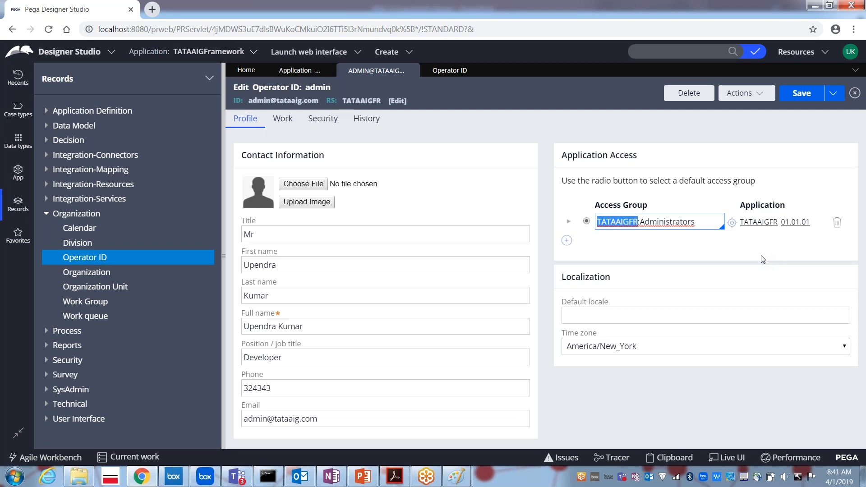
key("Right")
key("Right")
key("shift+Right")
key("shift+Right")
key("shift+Right")
key("shift+Right")
key("shift+Right")
key("shift+Right")
key("shift+Right")
key("shift+Right")
key("shift+Right")
key("shift+Right")
key("shift+Right")
key("shift+Right")
key("shift+Right")
key("shift+Right")
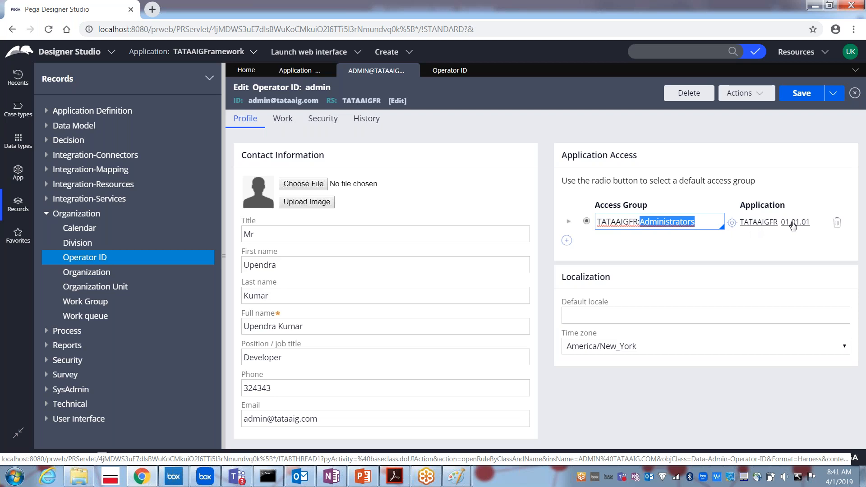
double_click(627, 221)
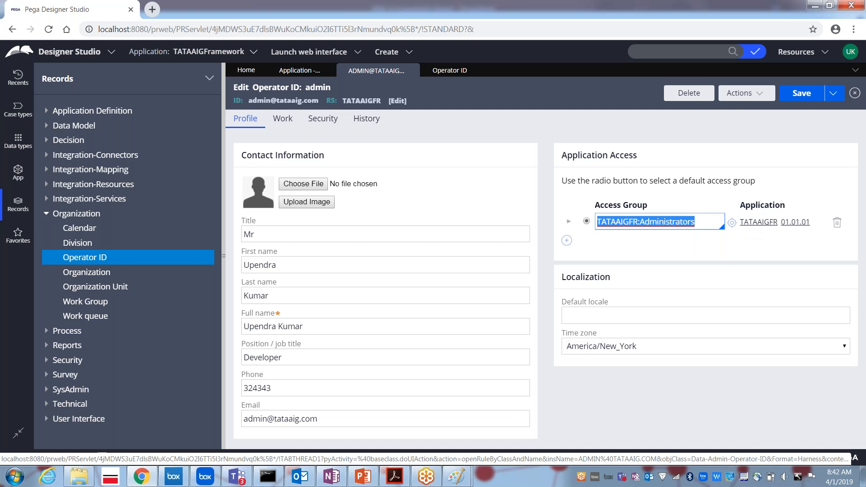
Open the built-in Administrator operator and inspect its PRPC:Administrators and DMSample:Administrators access groups.
left_click(446, 77)
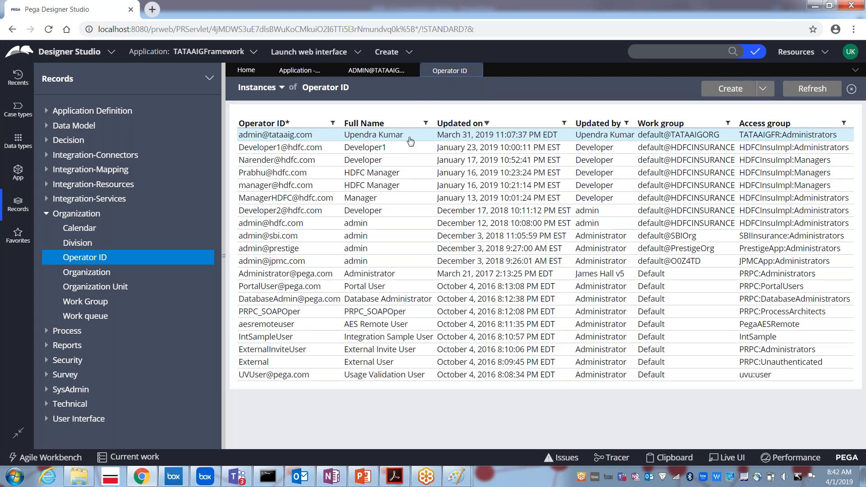
left_click(298, 274)
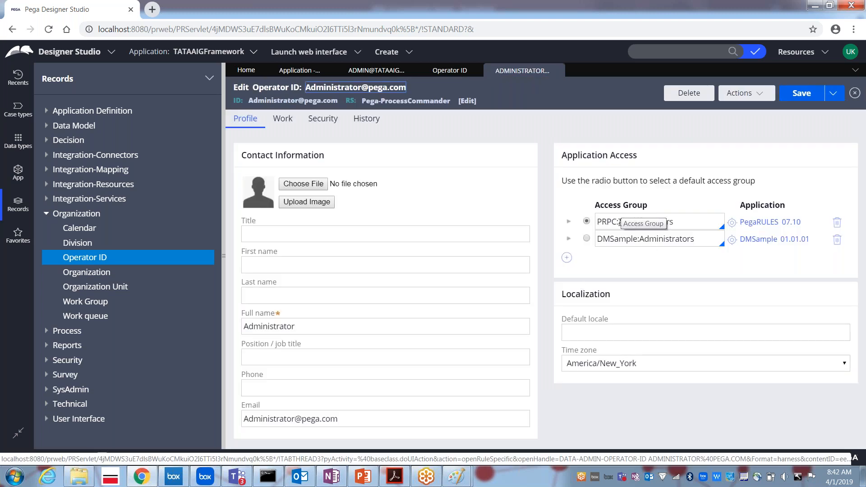
double_click(621, 221)
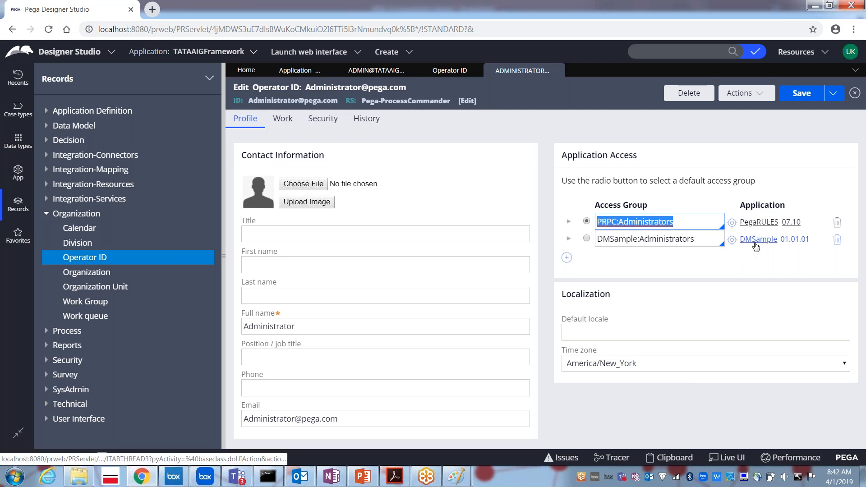
left_click(703, 238)
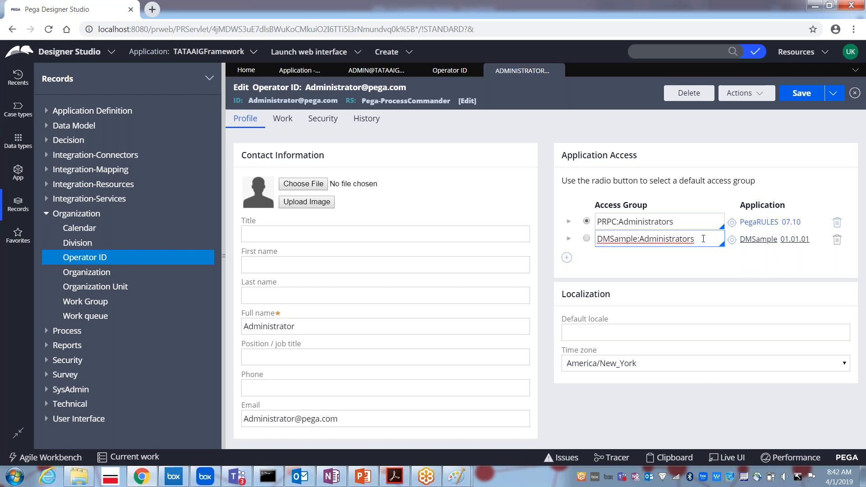
Compare with the admin record's TATAAIGFR:Administrators access group, then return to the Administrator record.
left_click(441, 73)
left_click(376, 71)
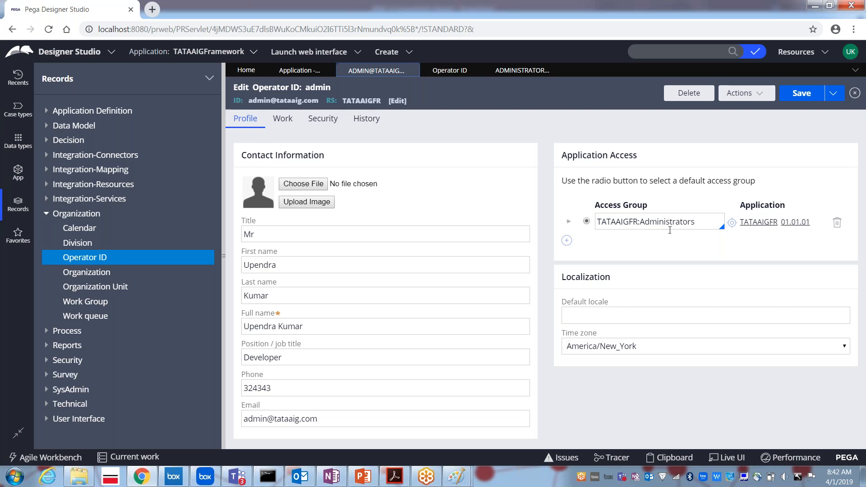
double_click(641, 222)
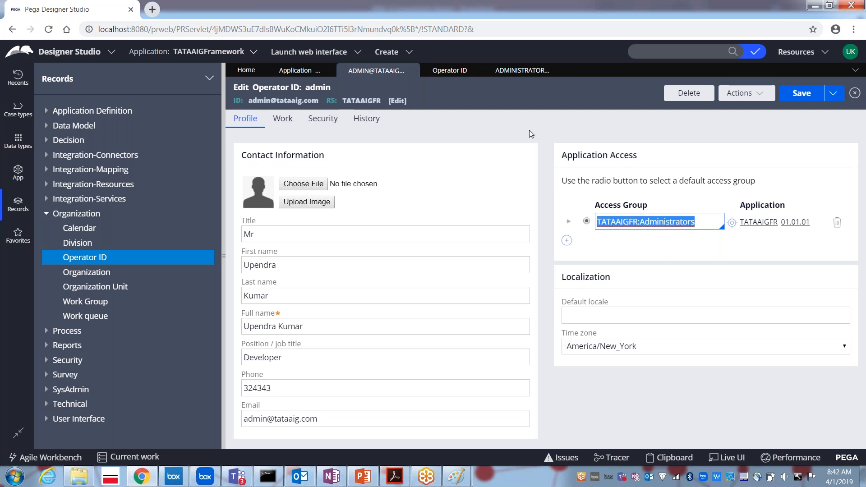
left_click(506, 74)
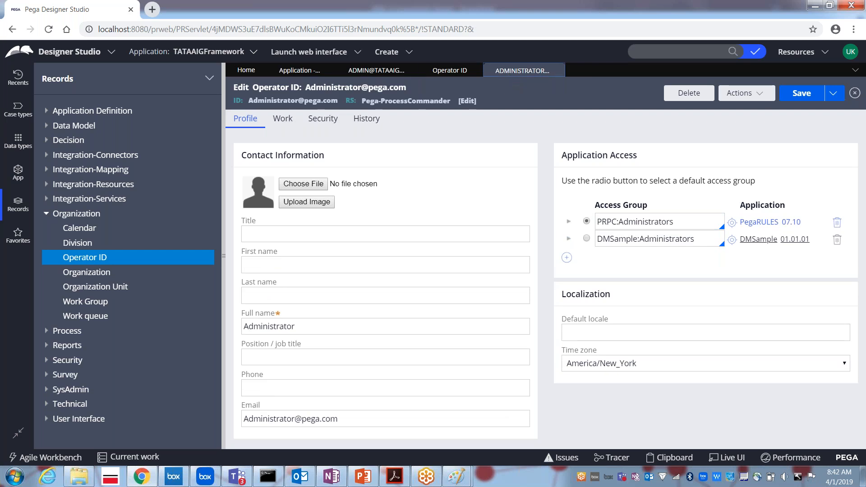
Return to the admin operator's record and select its TATAAIGFR:Administrators access group value.
left_click(206, 56)
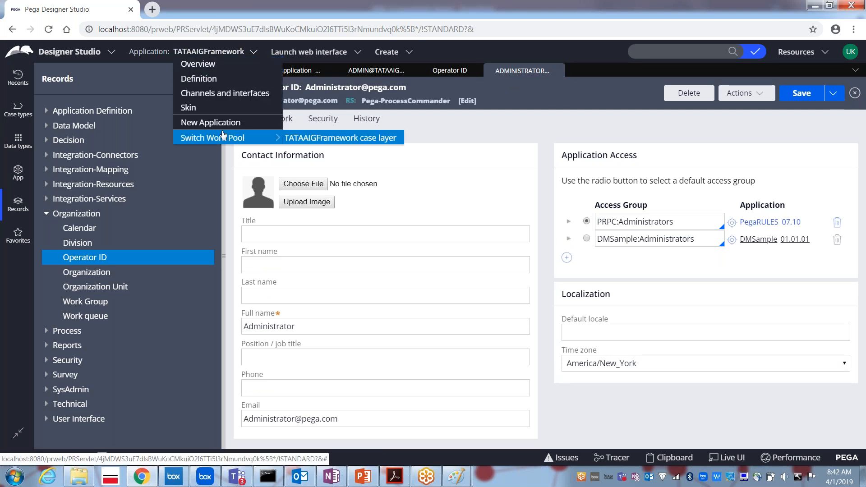
mouse_move(207, 135)
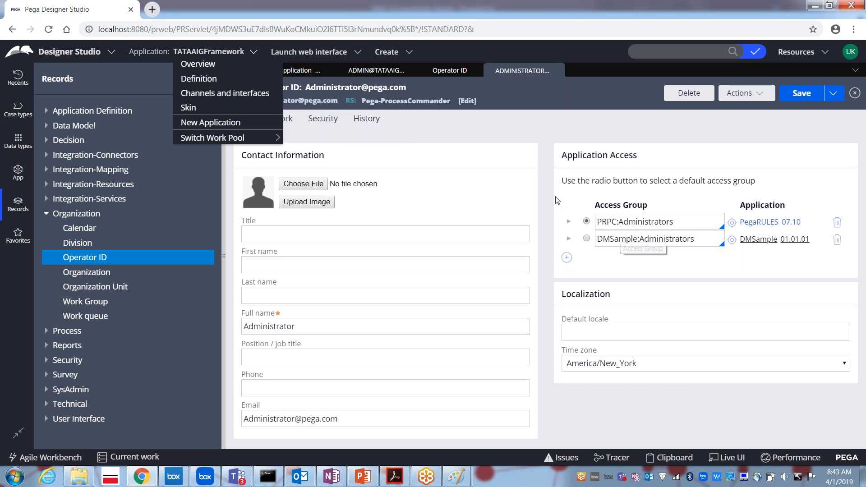
left_click(374, 71)
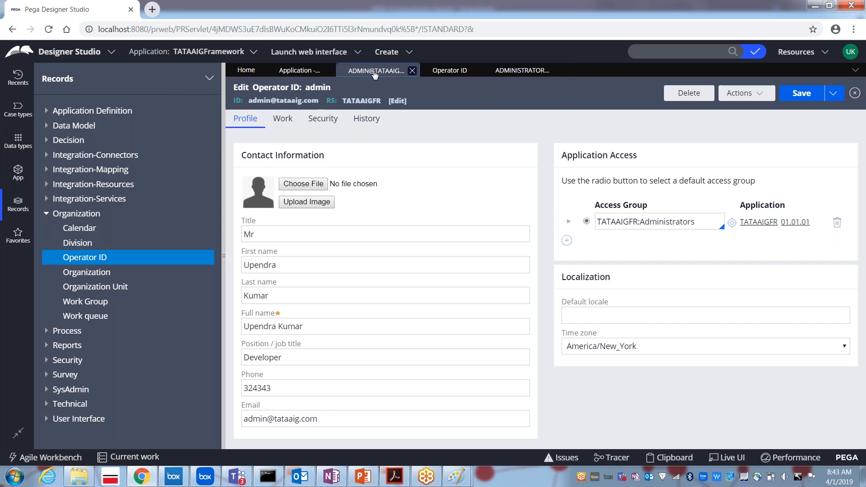
left_click(640, 225)
key("ctrl+a")
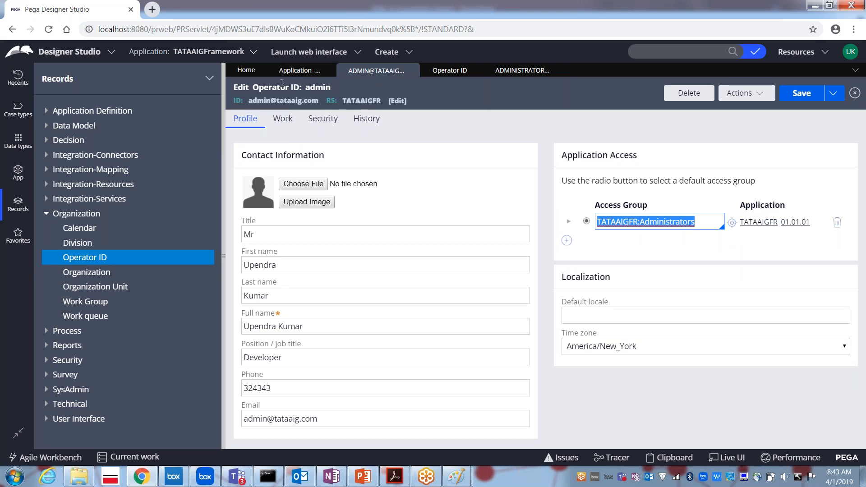
left_click(194, 51)
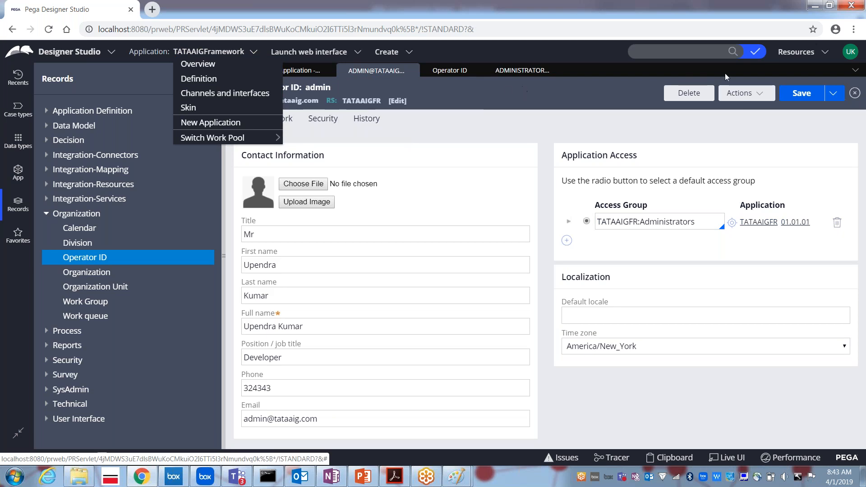
Log off, then log in with the saved Pega administrator username and its password.
left_click(850, 51)
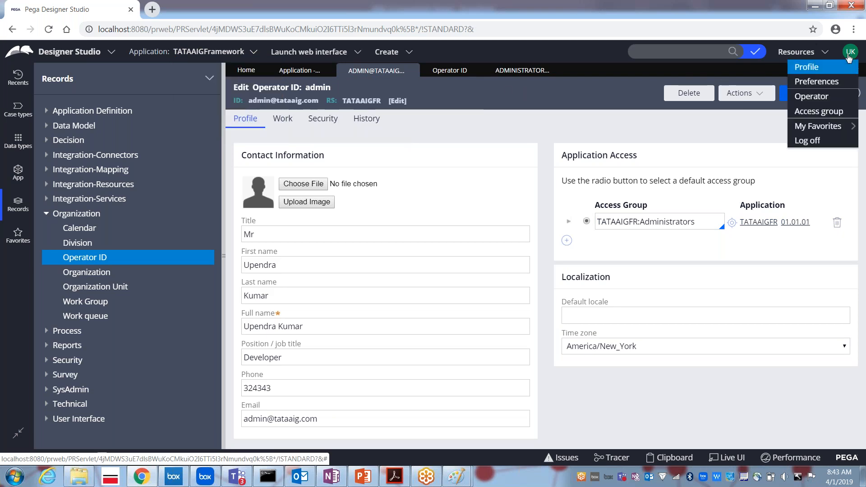
left_click(802, 142)
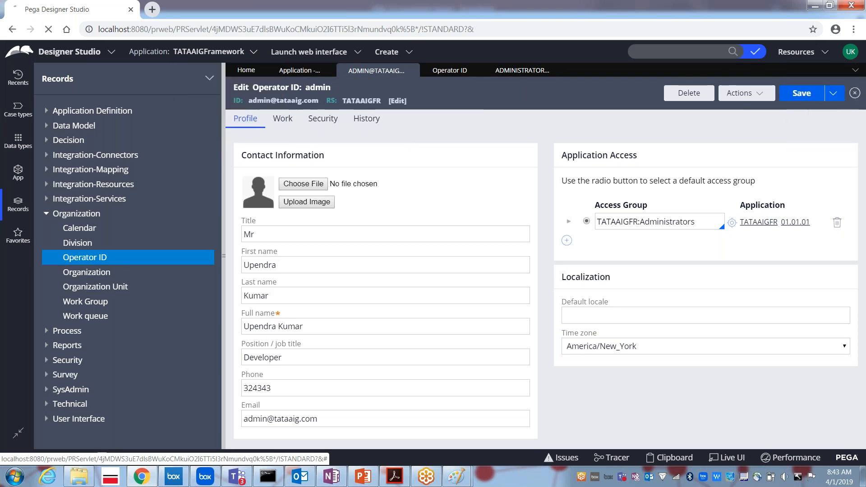
type("admi")
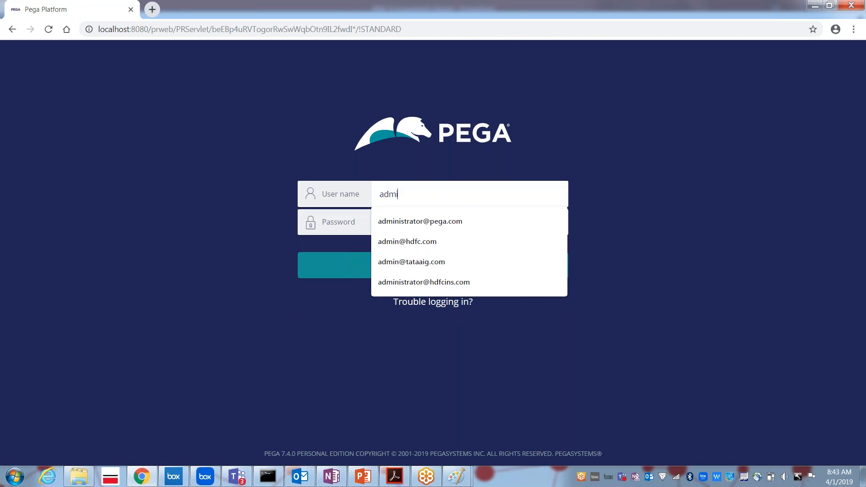
key("Down")
key("Tab")
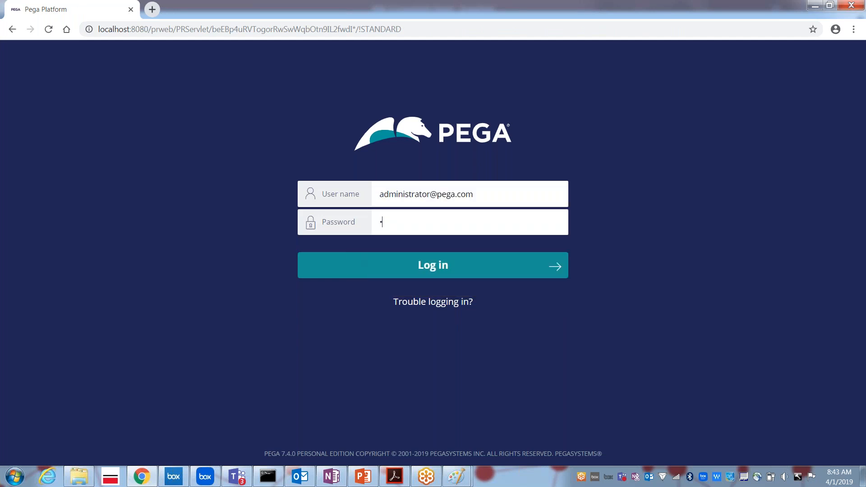
key("Return")
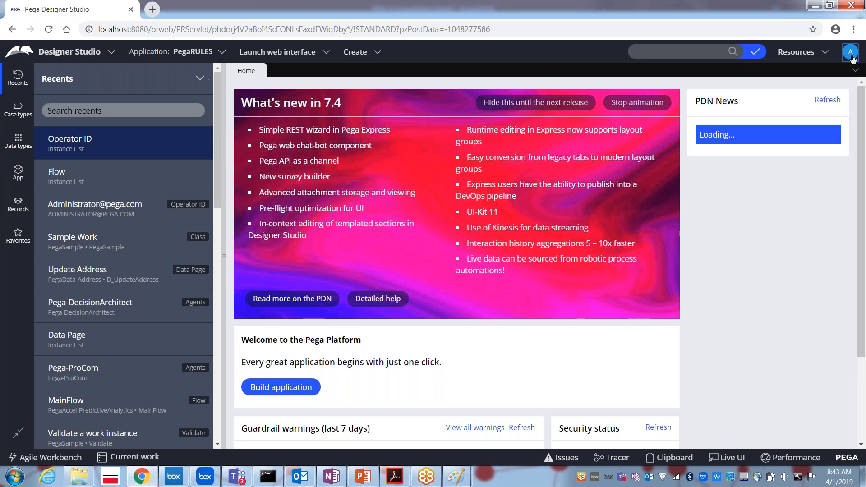
left_click(850, 52)
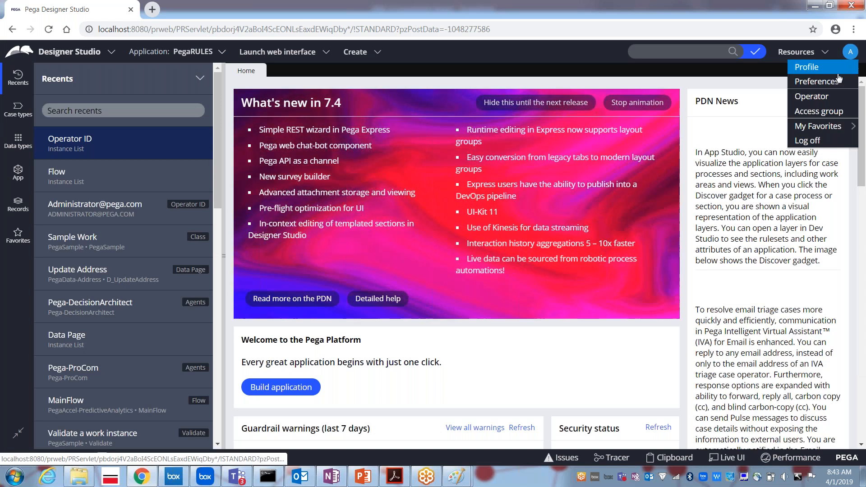
Open the administrator's own Operator ID record and select its PRPC:Administrators and DMSample:Administrators access groups.
left_click(807, 97)
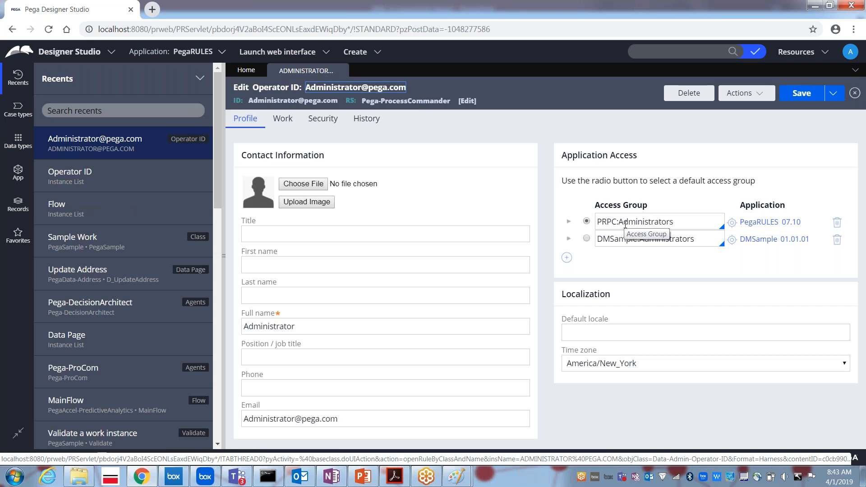
left_click(625, 224)
left_click(616, 239)
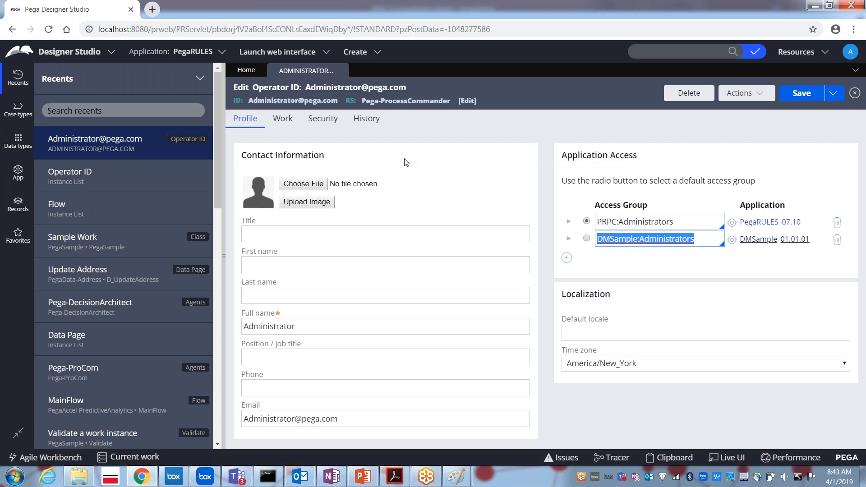
left_click(189, 57)
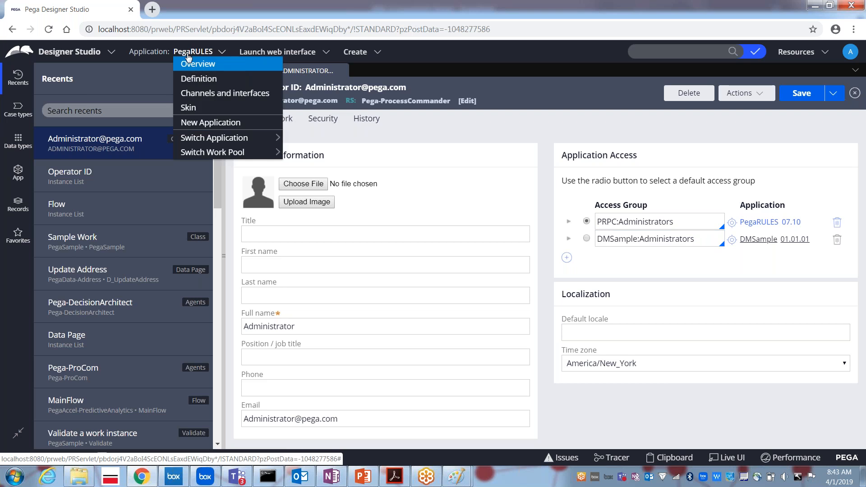
Switch to the DMSample application and show its DMOrg-DMSample-Work classes in the App explorer.
mouse_move(214, 138)
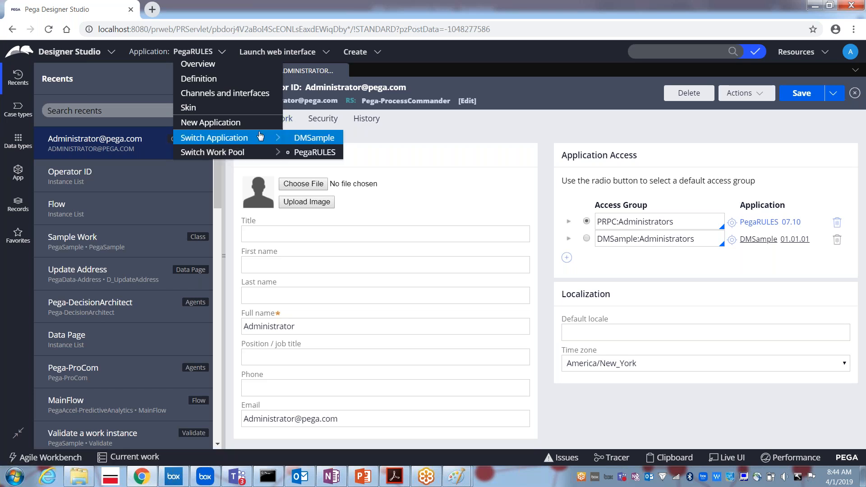
left_click(304, 139)
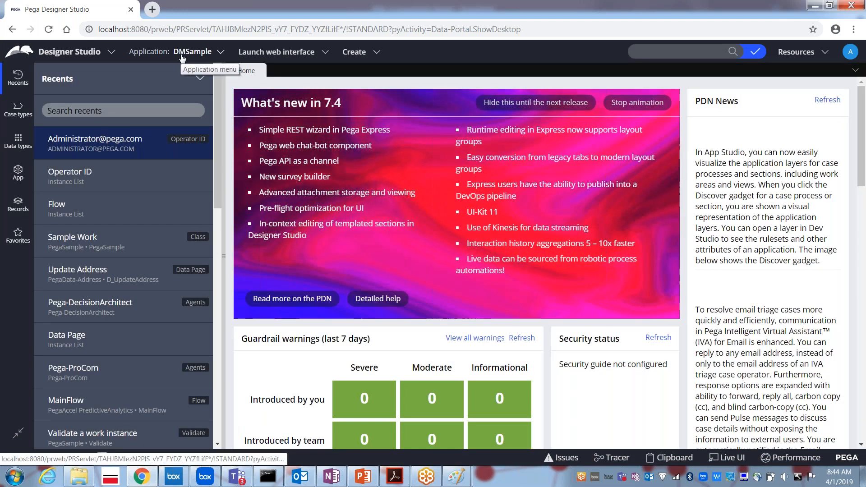
left_click(18, 175)
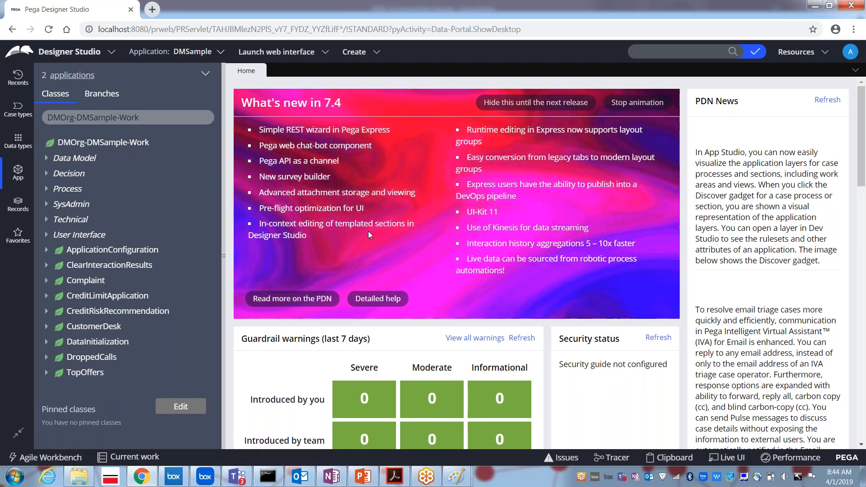
Log off, then log in with the suggested TATAAIG admin user name and its password.
left_click(850, 52)
left_click(797, 140)
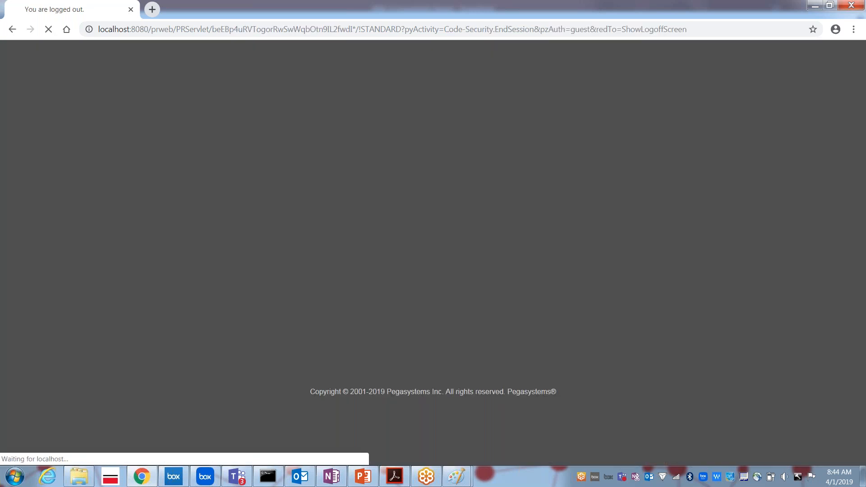
type("admin@t")
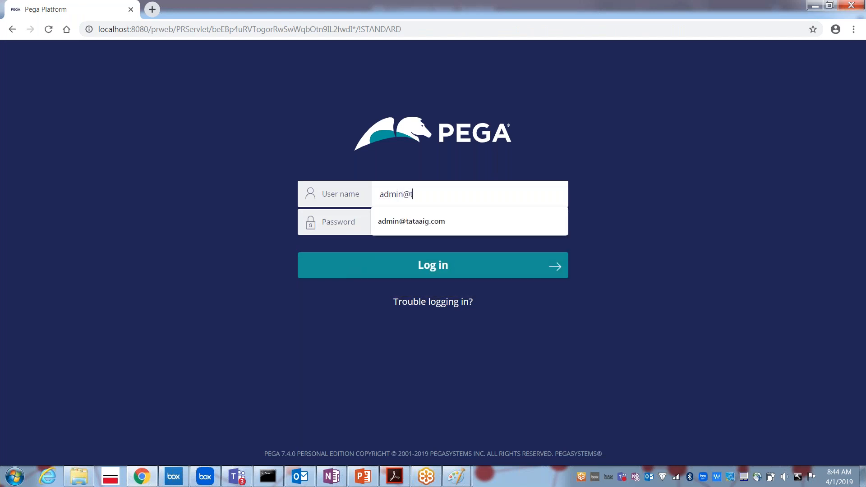
key("Down")
key("Tab")
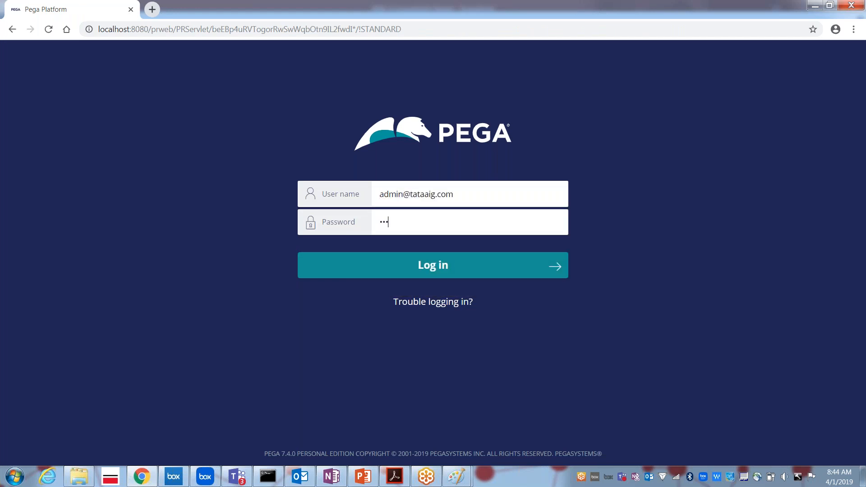
key("Return")
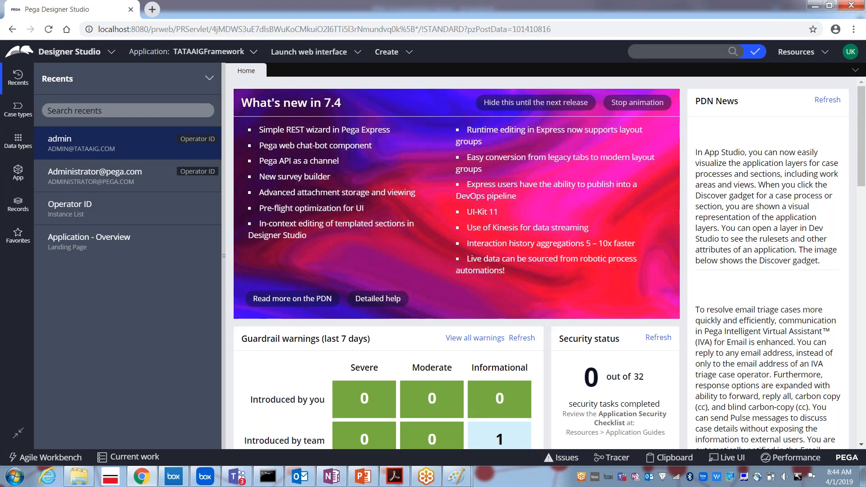
Open the admin's Operator ID record, view Security, cancel a password update, and return to Profile.
left_click(850, 51)
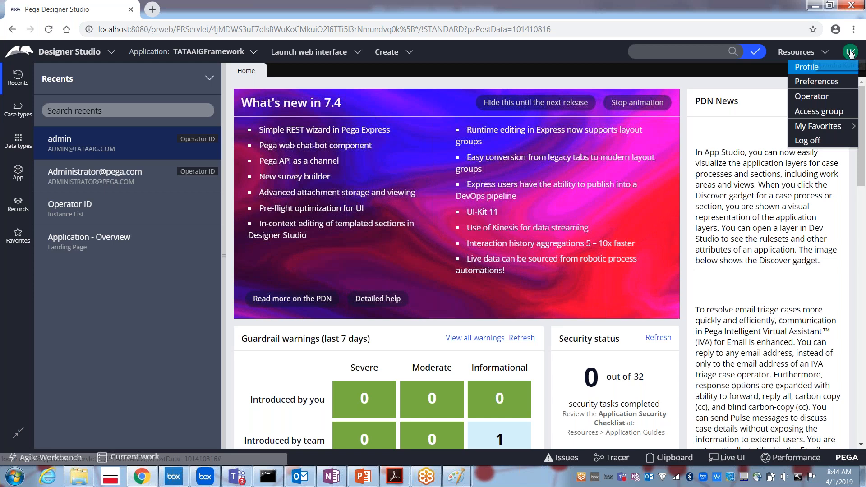
left_click(814, 96)
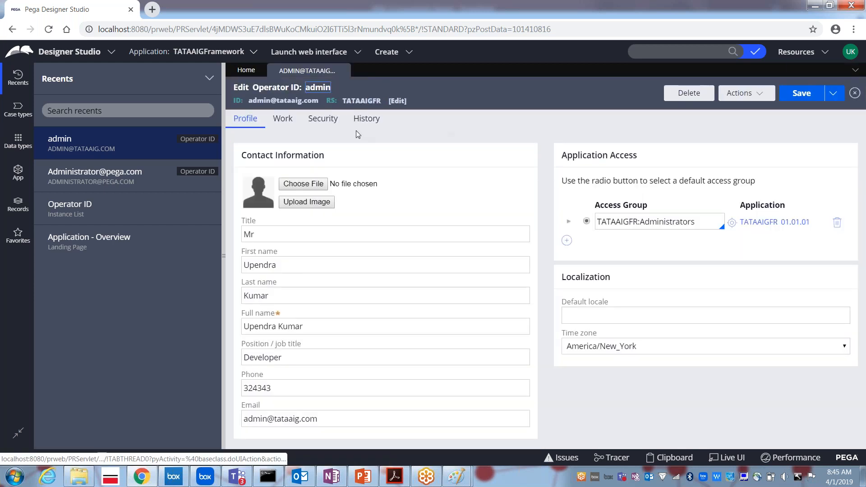
left_click(327, 124)
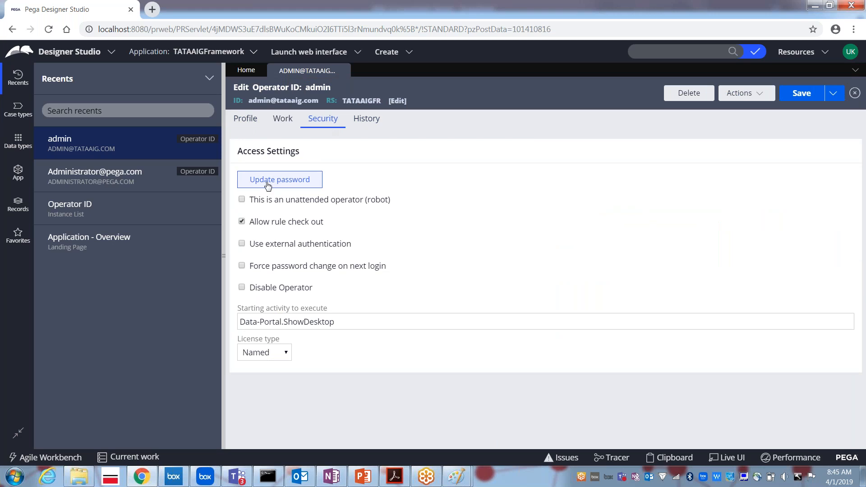
left_click(268, 182)
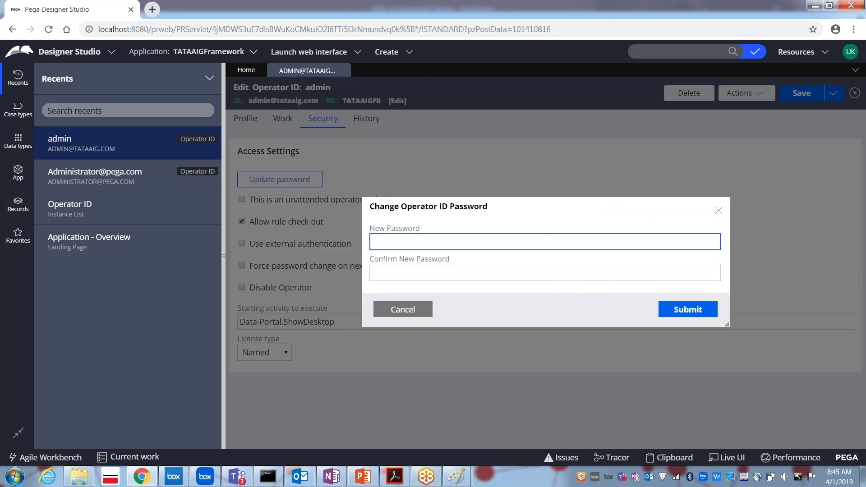
left_click(406, 311)
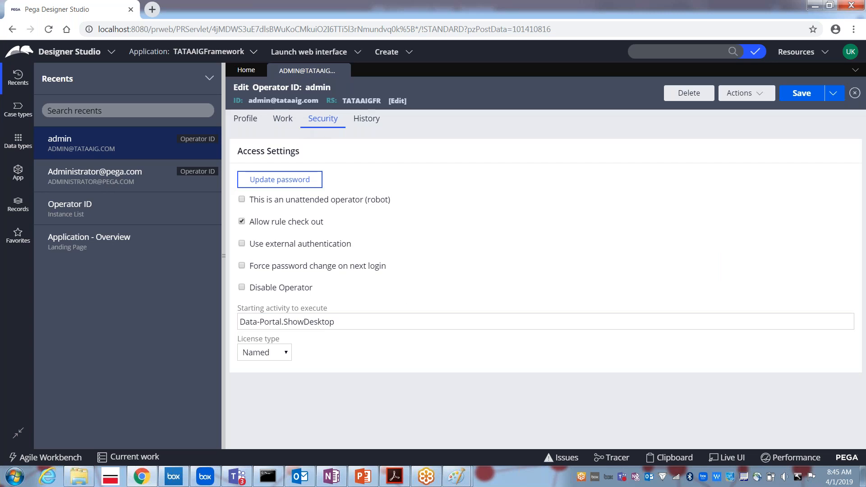
left_click(246, 118)
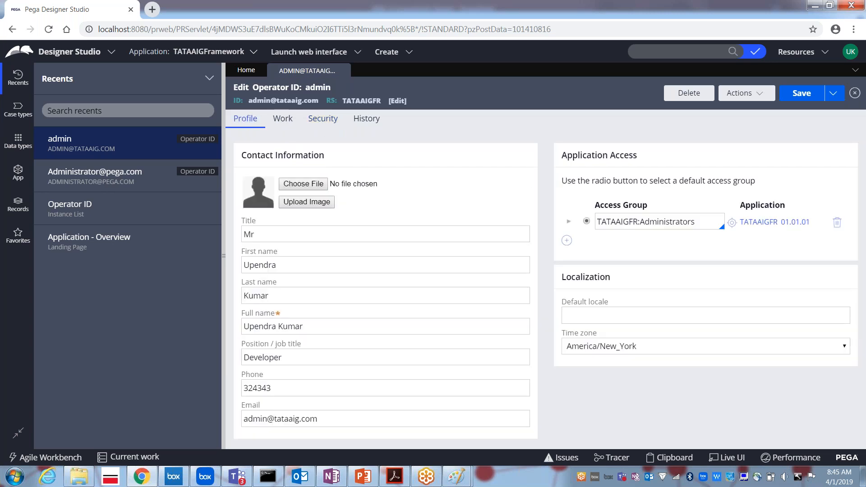
Open the TATAAIGFR:Administrators access group rule from the admin operator's Profile tab.
left_click(700, 224)
key("shift+Left")
key("shift+Left")
key("shift+Left")
key("shift+Left")
key("shift+Left")
key("shift+Left")
key("shift+Left")
key("shift+Left")
key("shift+Left")
key("shift+Left")
key("shift+Left")
key("shift+Left")
key("shift+Left")
key("shift+Left")
key("shift+Left")
key("shift+Left")
key("shift+Left")
key("shift+Left")
key("shift+Left")
key("shift+Left")
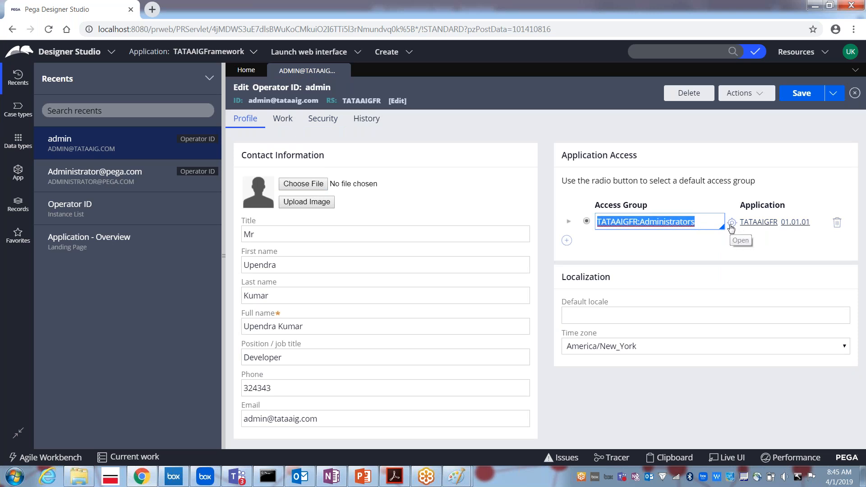
left_click(731, 224)
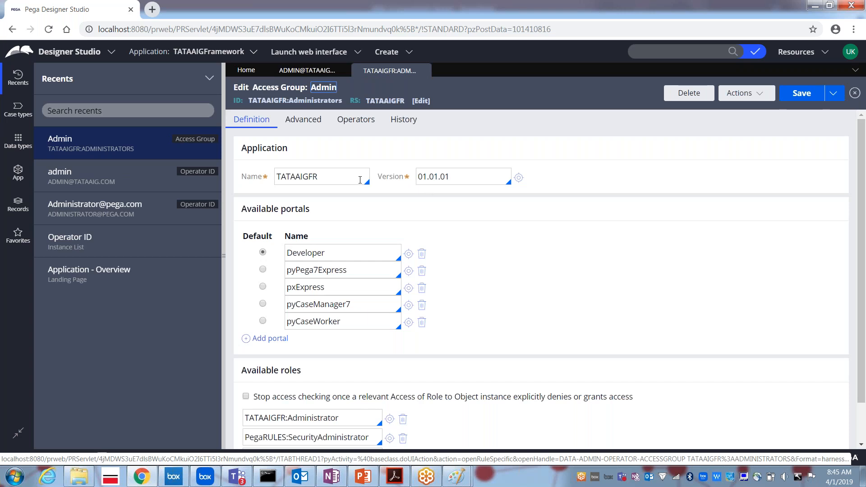
Return to the admin operator record and reopen the TATAAIGFR:Administrators access group.
double_click(324, 174)
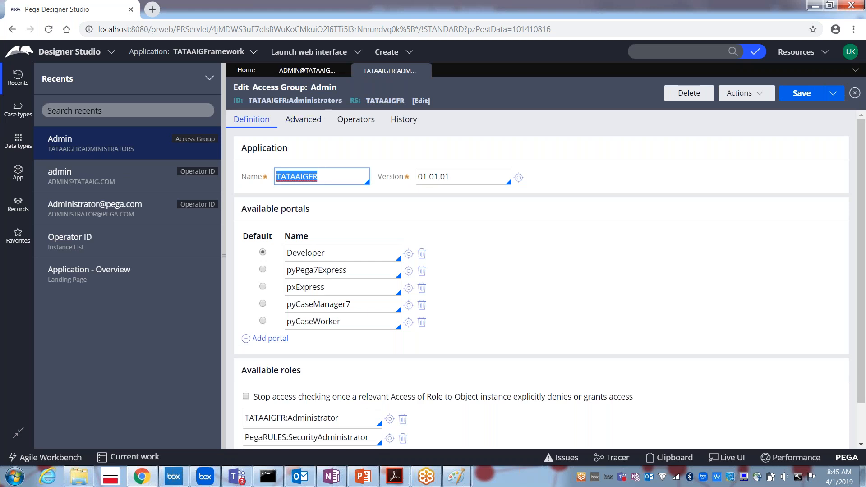
left_click(306, 72)
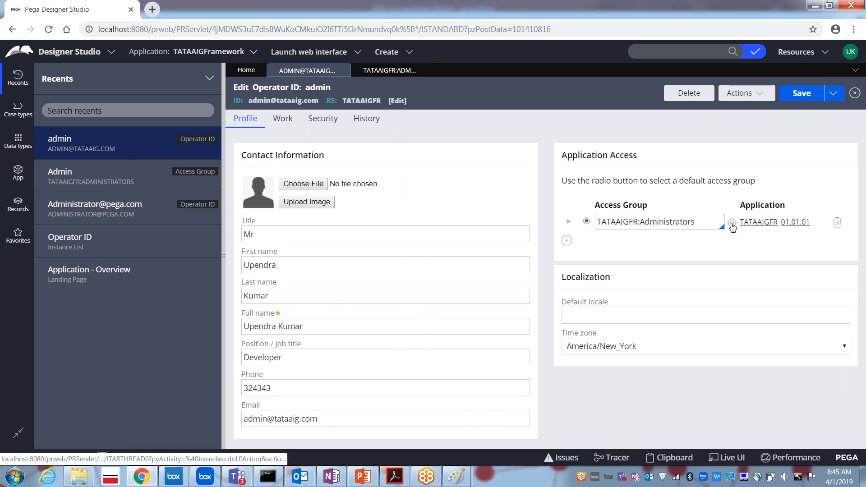
left_click(731, 223)
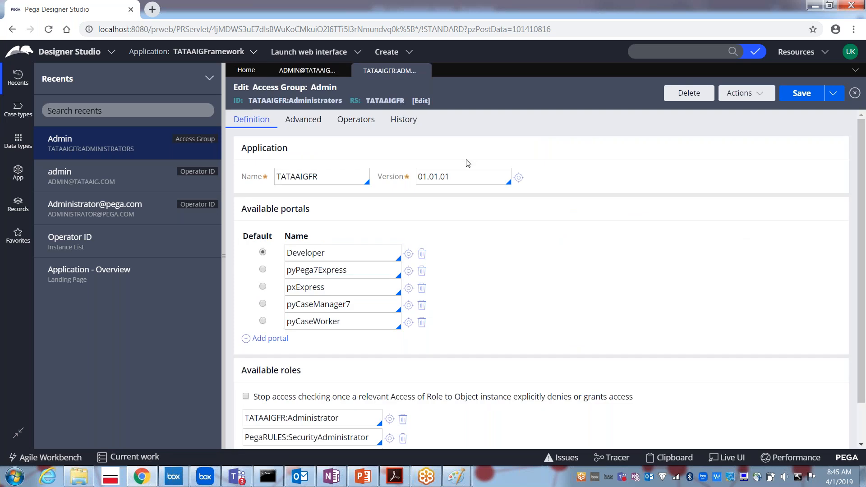
Check application TATAAIGFR 01.01.01 and portals Developer, pyCaseManager7 and pyCaseWorker, then list launchable interfaces.
double_click(308, 178)
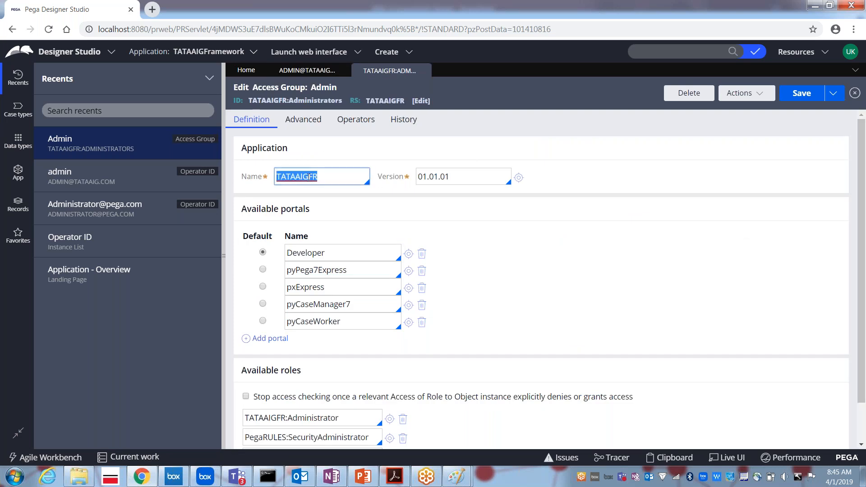
double_click(454, 177)
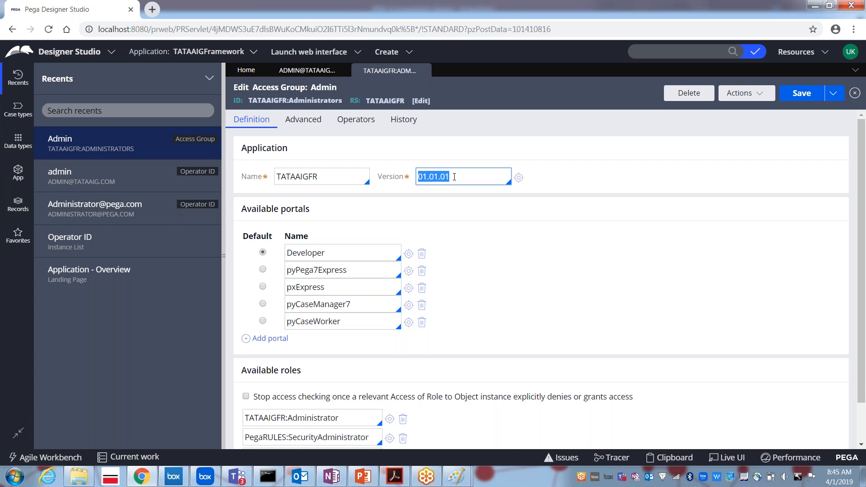
left_click(340, 256)
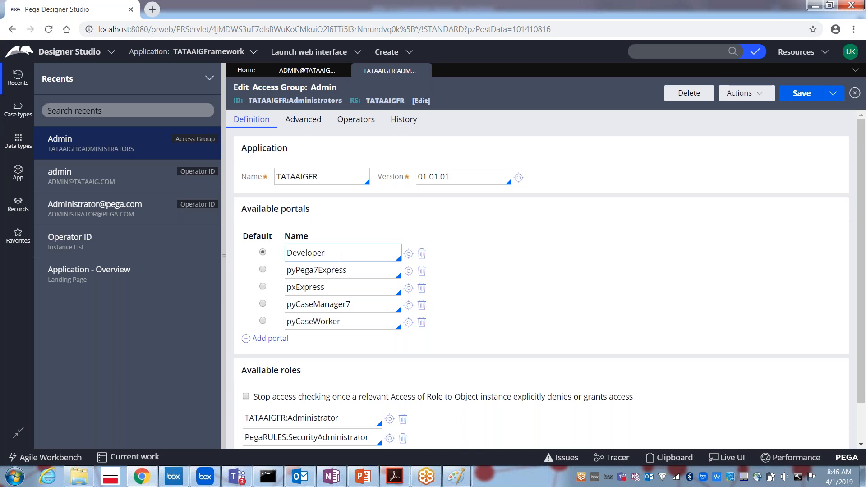
double_click(311, 255)
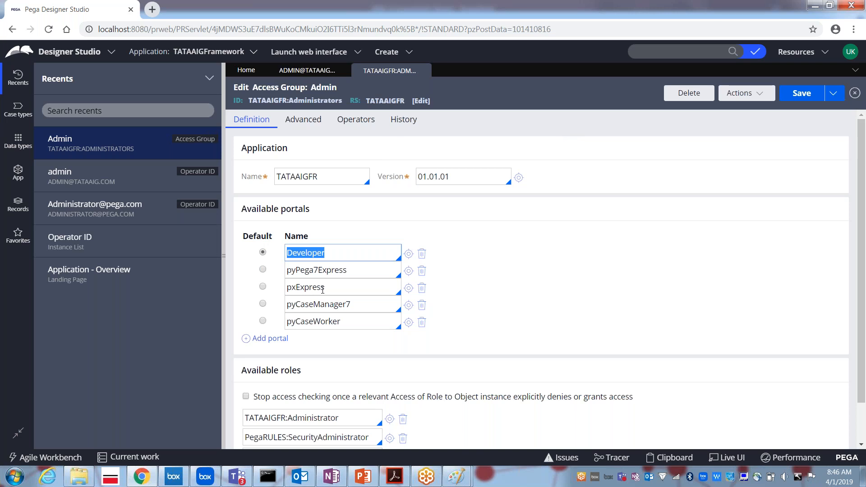
double_click(320, 303)
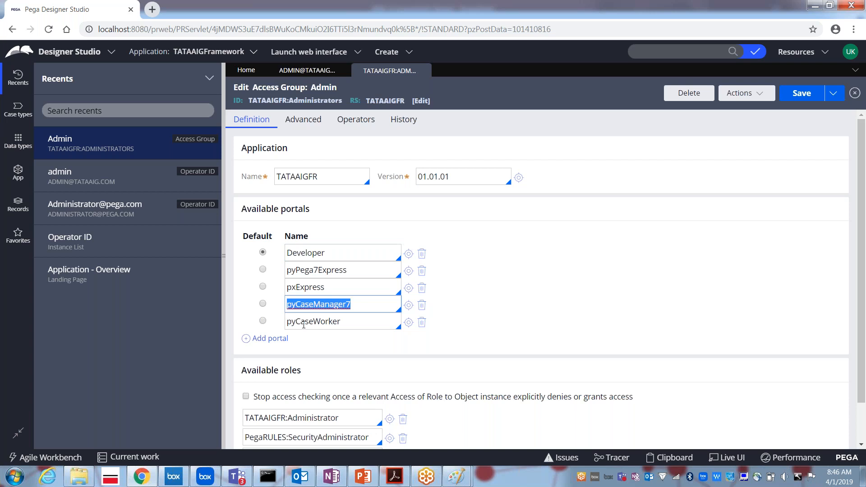
double_click(298, 321)
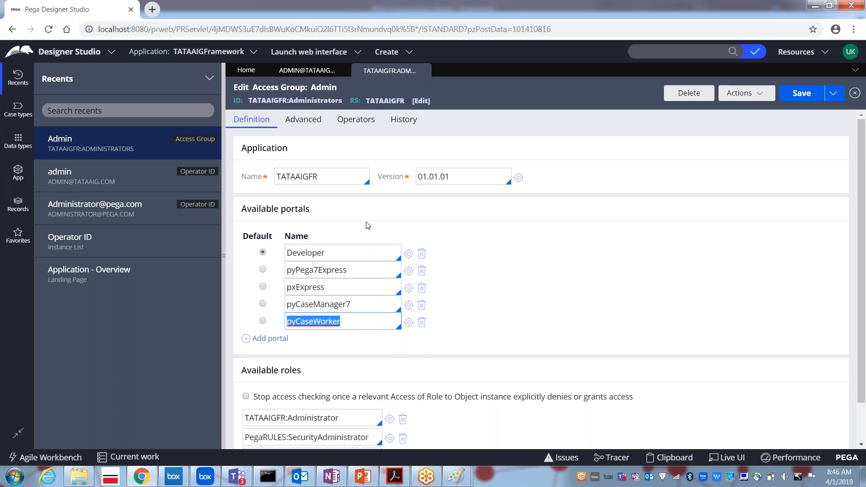
left_click(310, 54)
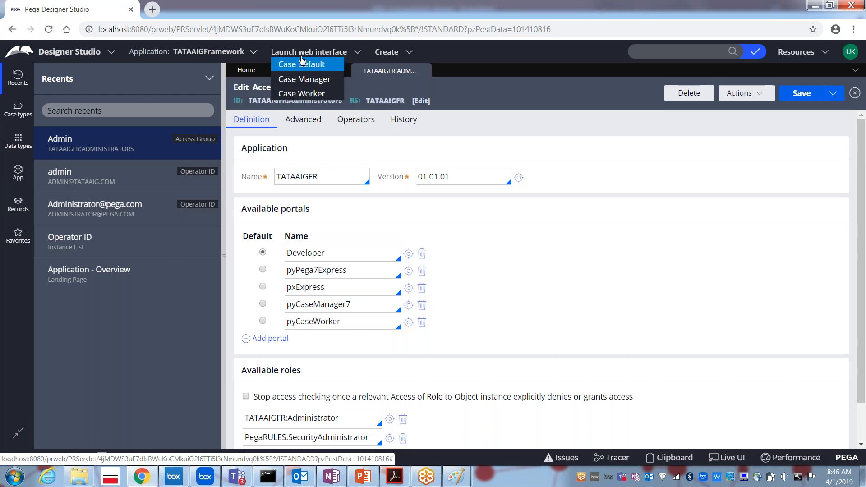
Launch the Case Worker interface, note the pyPega7Express portal, and switch to Express mode.
left_click(301, 92)
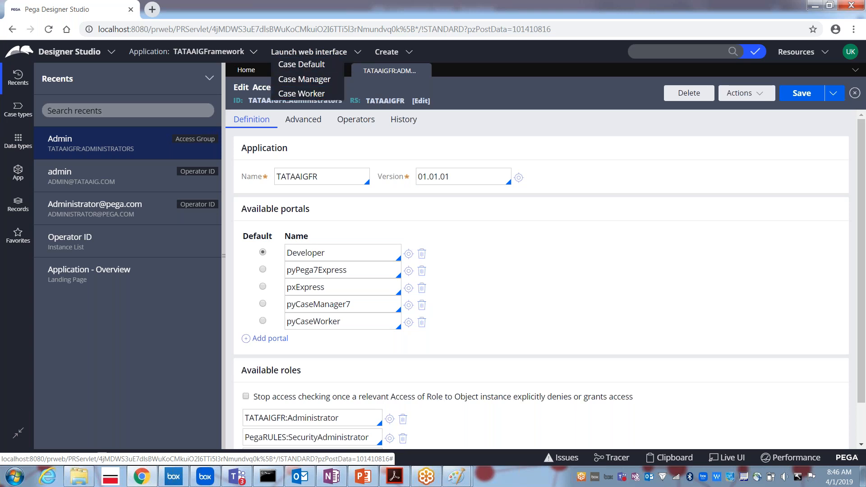
double_click(313, 270)
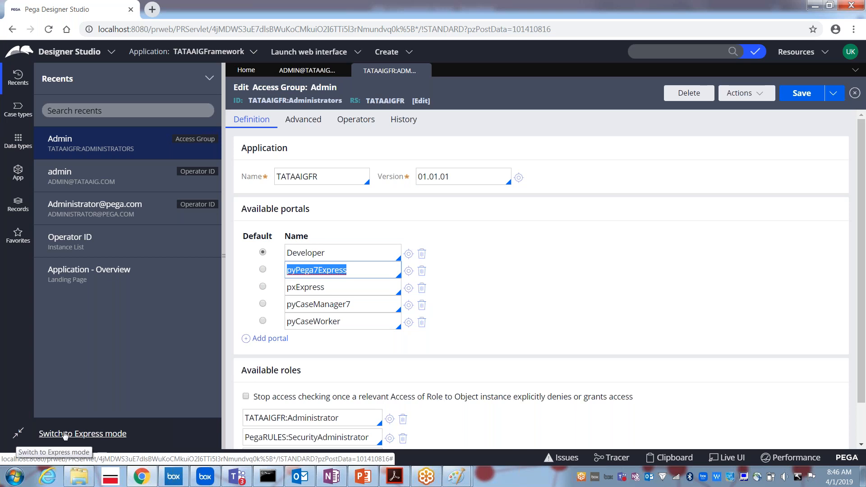
left_click(17, 437)
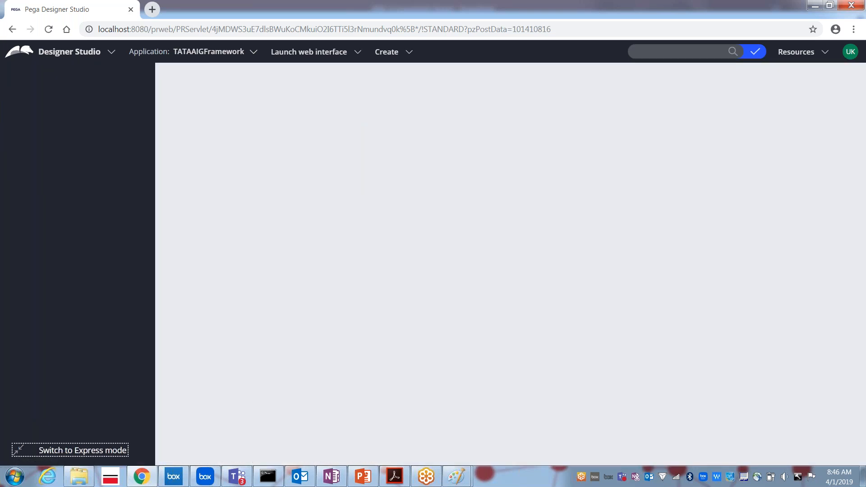
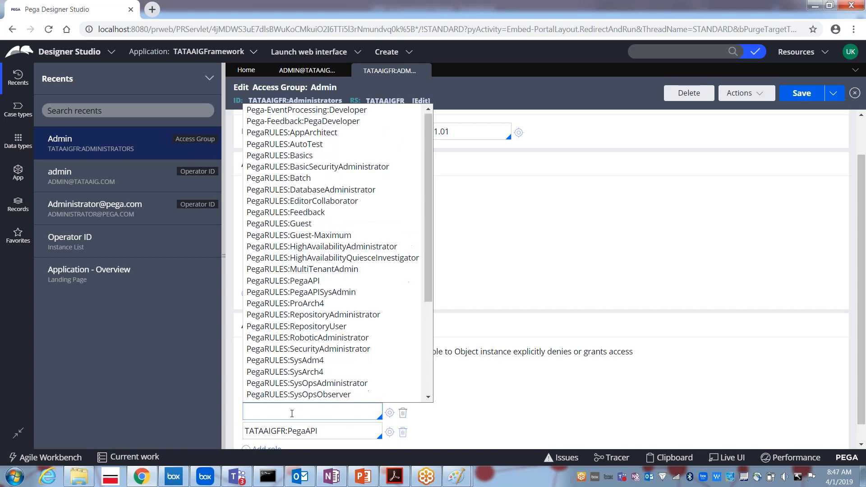
Add TATAAIGFR:Manager as the new role in the Admin access group.
type("tatasi")
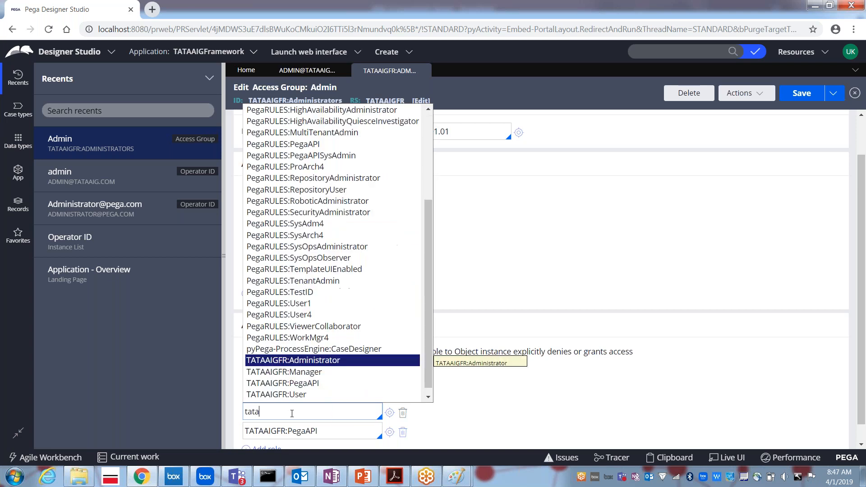
key("Down")
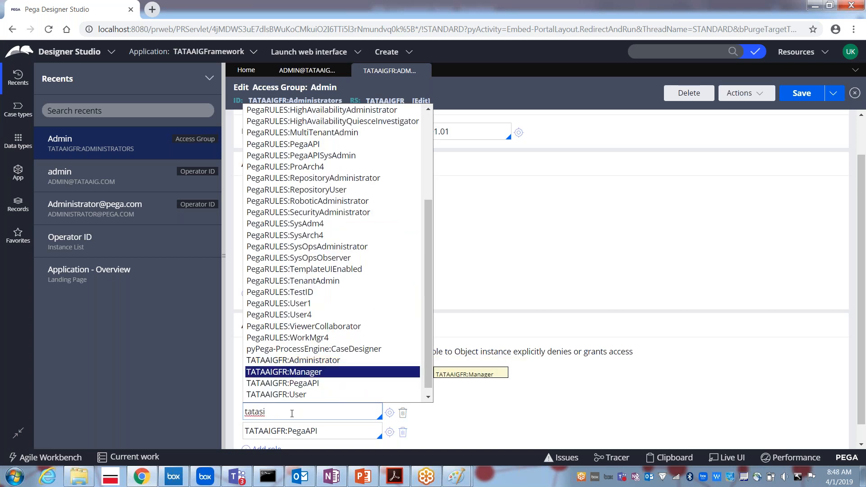
key("Return")
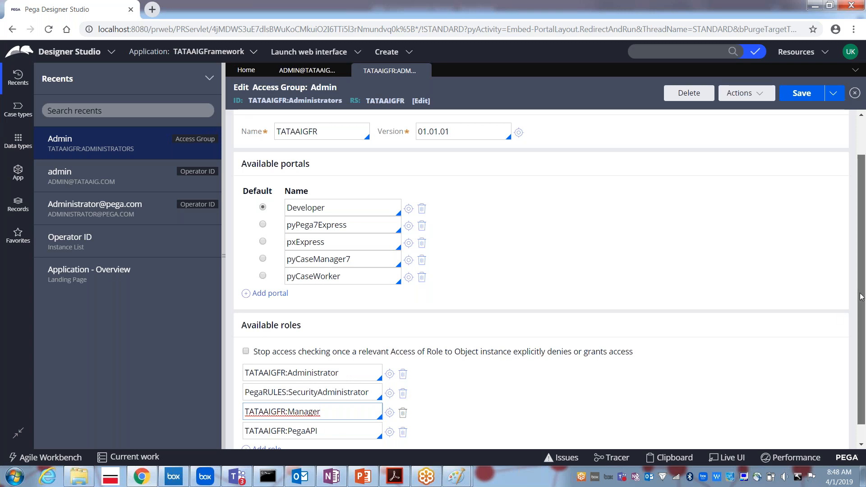
Close the Admin access group record without saving it.
scroll(862, 296, "down", 2)
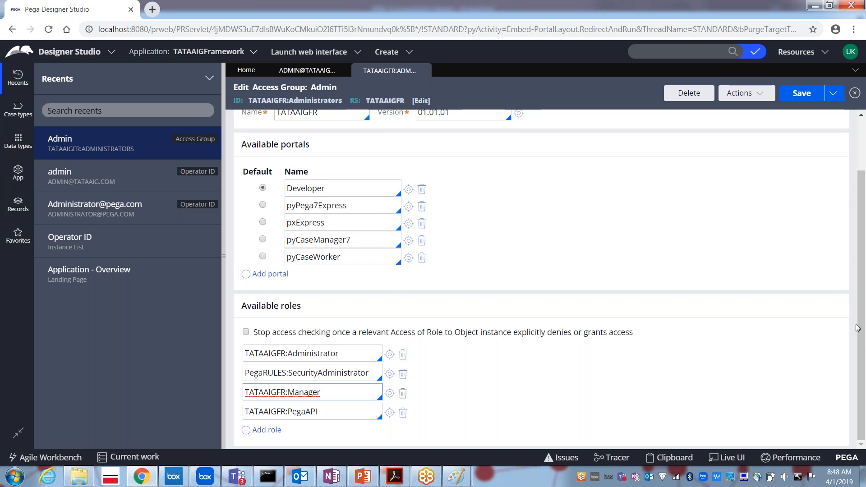
left_click_drag(861, 331, 862, 278)
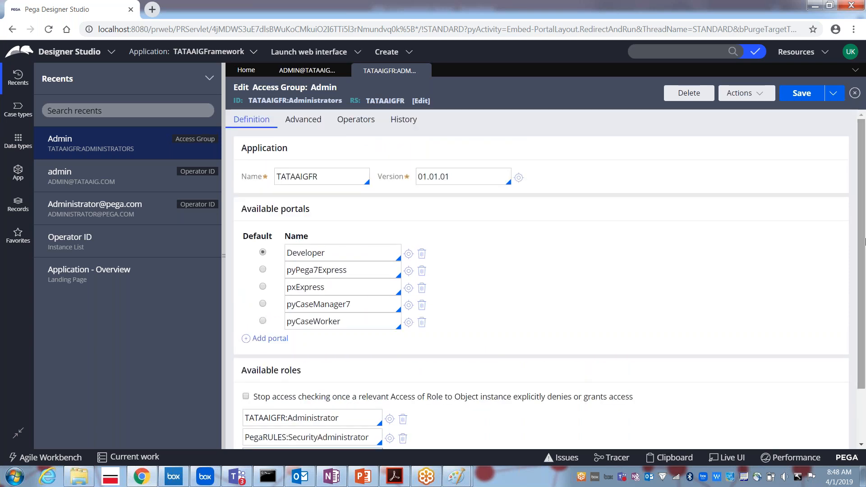
left_click(424, 71)
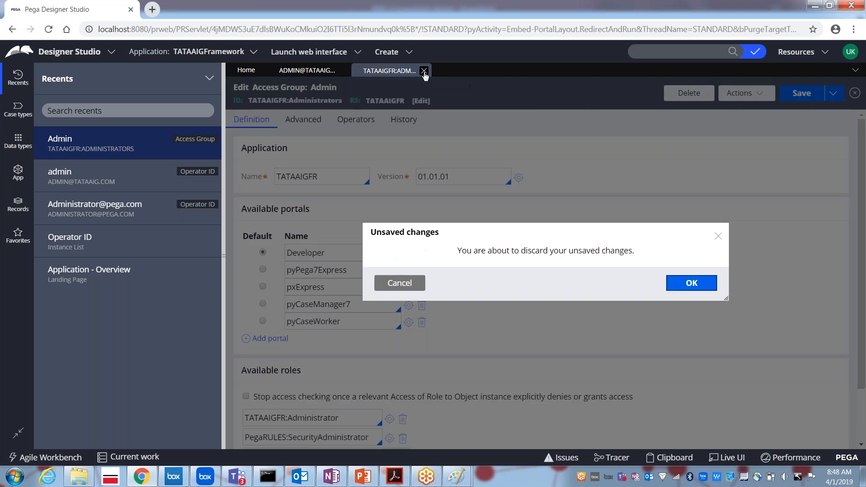
Discard the unsaved access group changes and log off from Designer Studio.
left_click(692, 284)
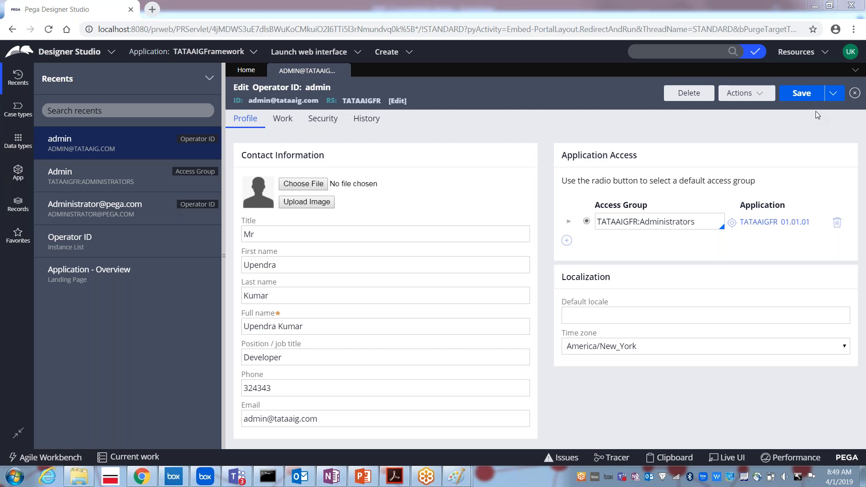
left_click(850, 52)
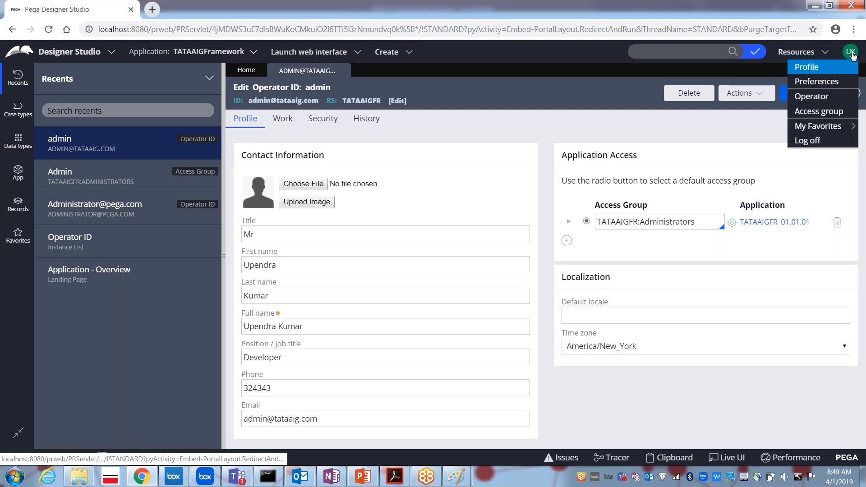
left_click(808, 141)
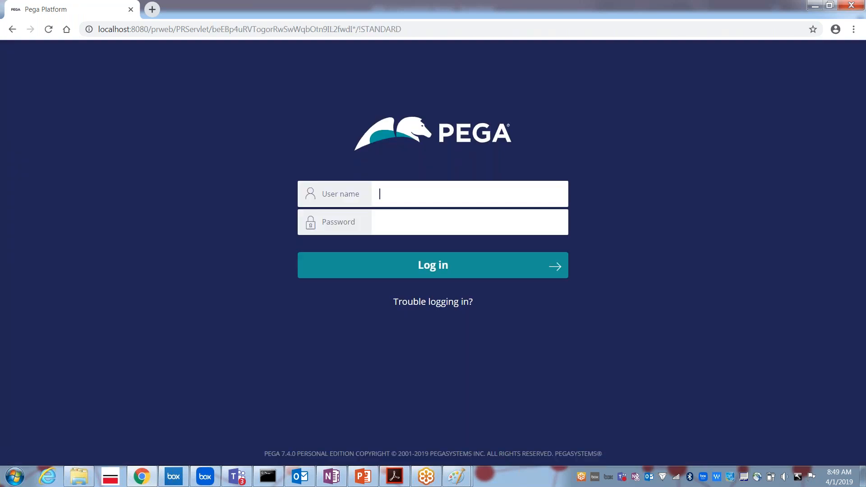
Log back in with the administrator user name and password, then open the Application menu.
type("admi")
key("Down")
key("Tab")
type("install")
key("Return")
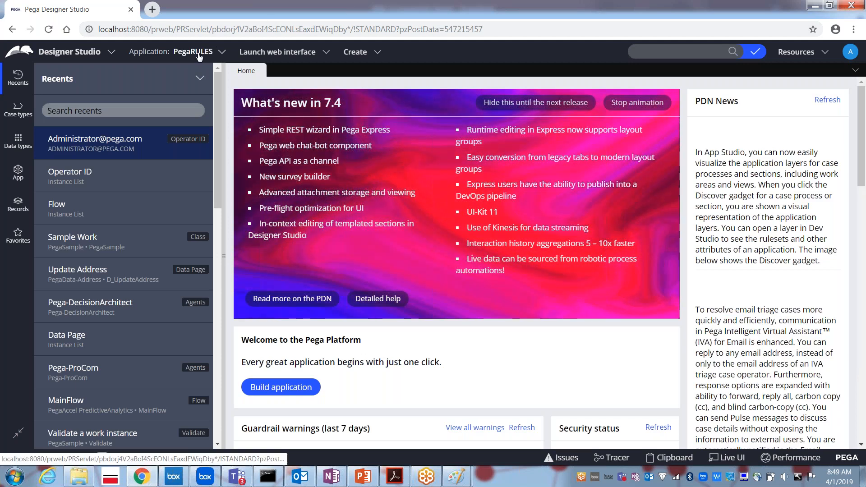
left_click(199, 57)
Start a New Application and choose TATAAIGFramework as its application type.
left_click(220, 130)
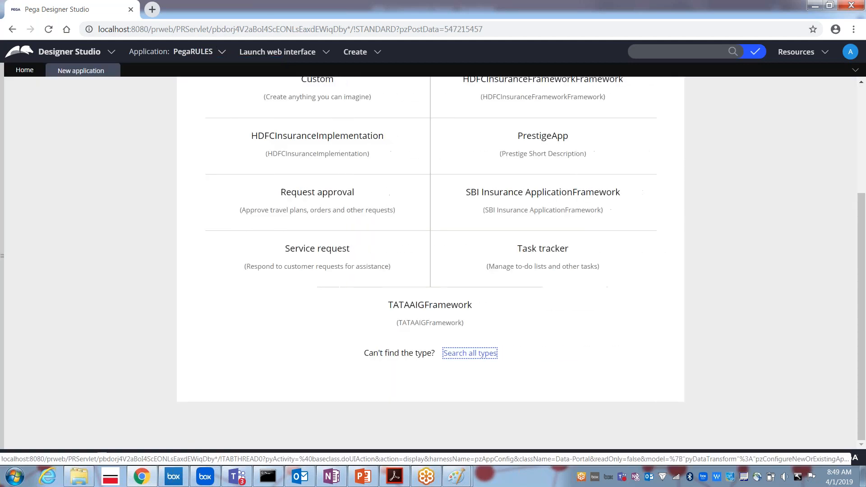
left_click_drag(862, 244, 862, 188)
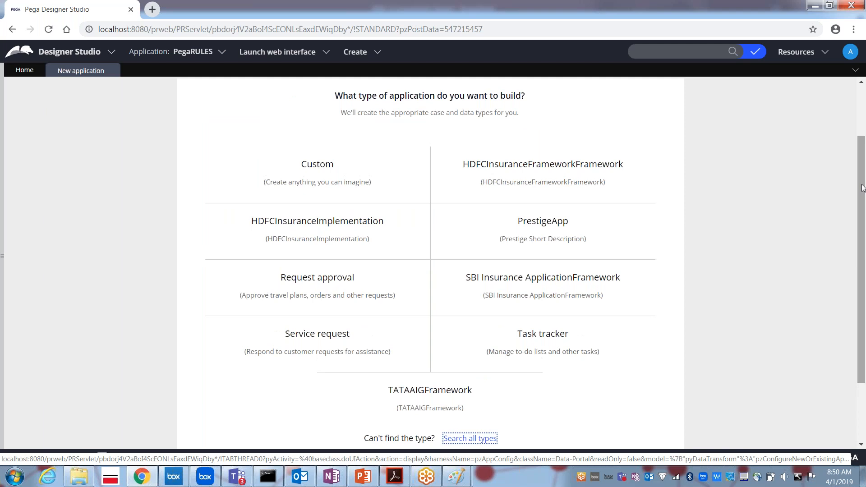
mouse_move(311, 171)
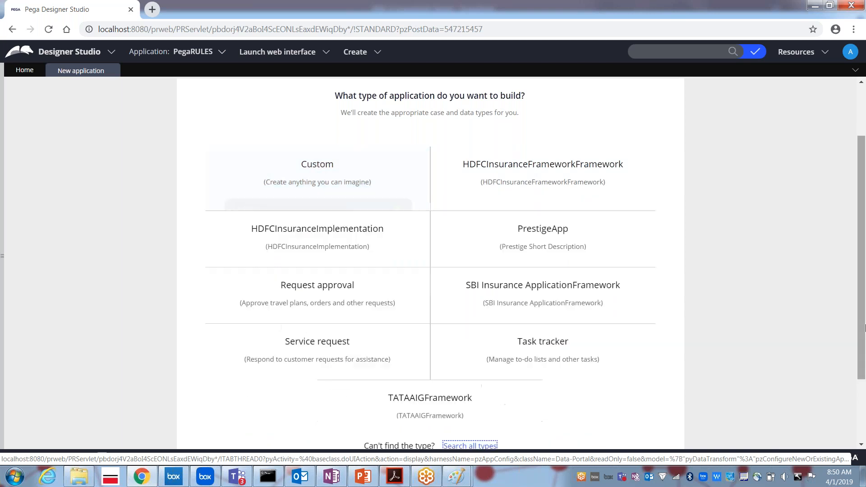
mouse_move(432, 393)
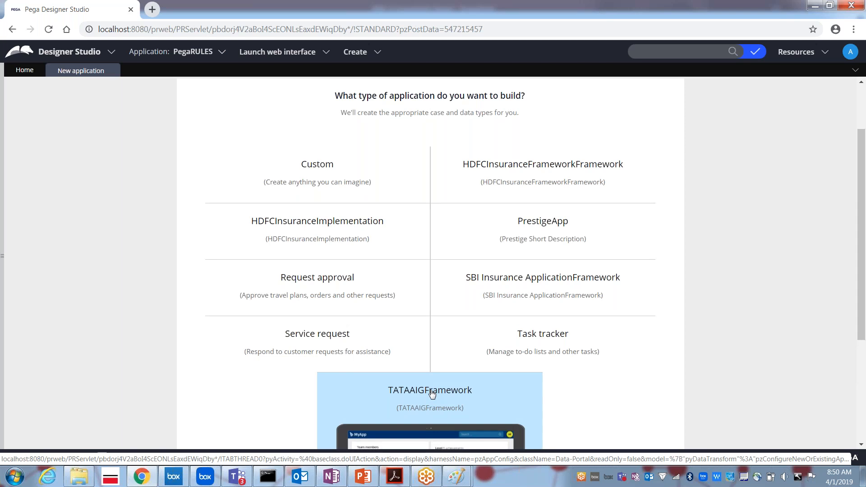
left_click(432, 391)
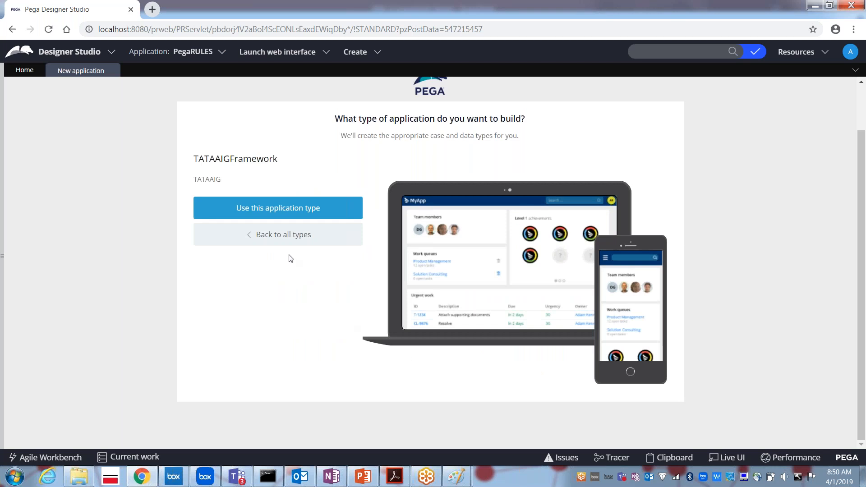
Build on TATAAIGFramework, skip case and data types, and choose Responsive with Default colours.
left_click(271, 214)
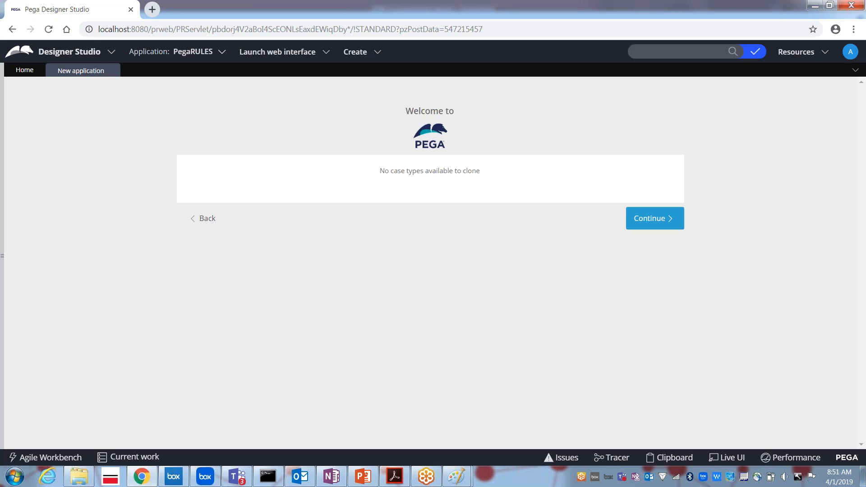
left_click(647, 220)
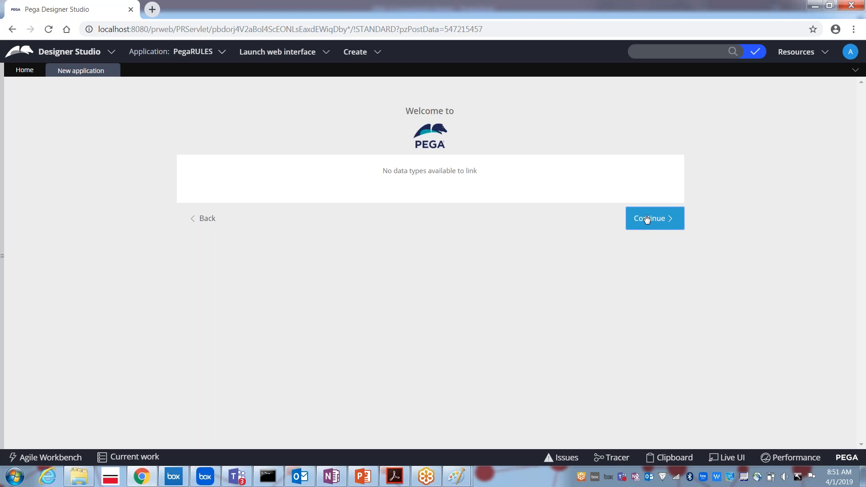
left_click(646, 219)
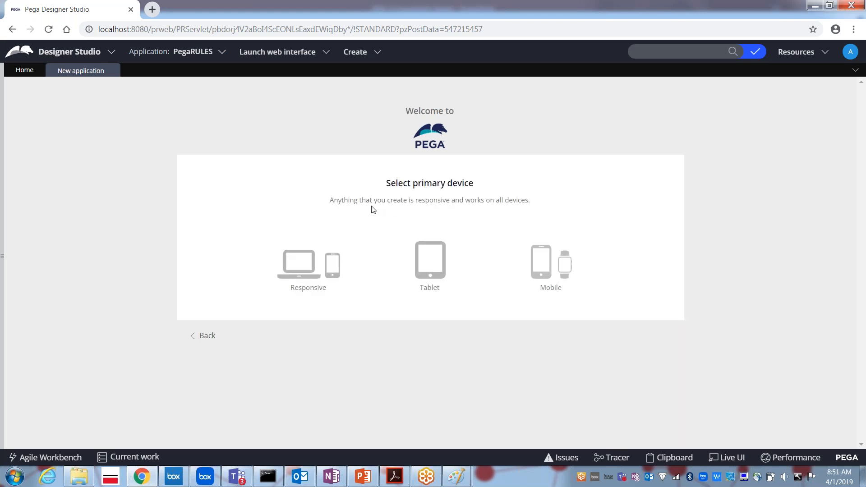
left_click(302, 271)
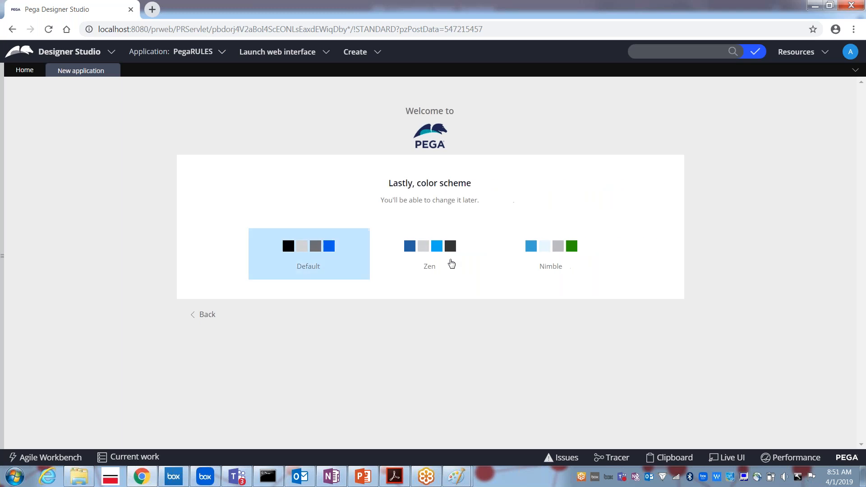
left_click(311, 246)
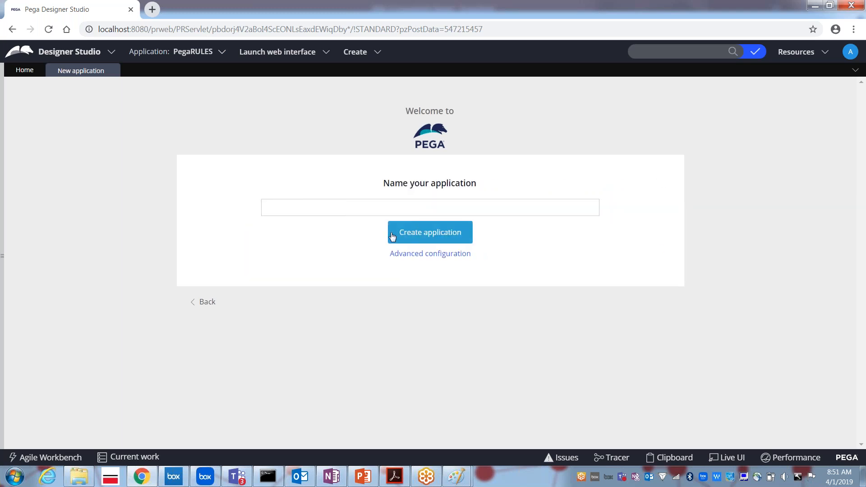
Name the application TATAAIGIMPL and bring up its advanced configuration.
left_click(387, 207)
left_click(388, 208)
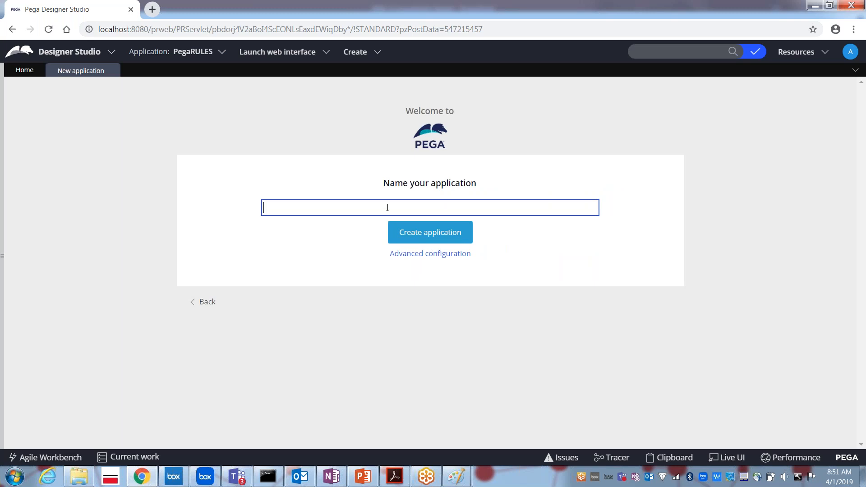
type("TATAAIGIMPL")
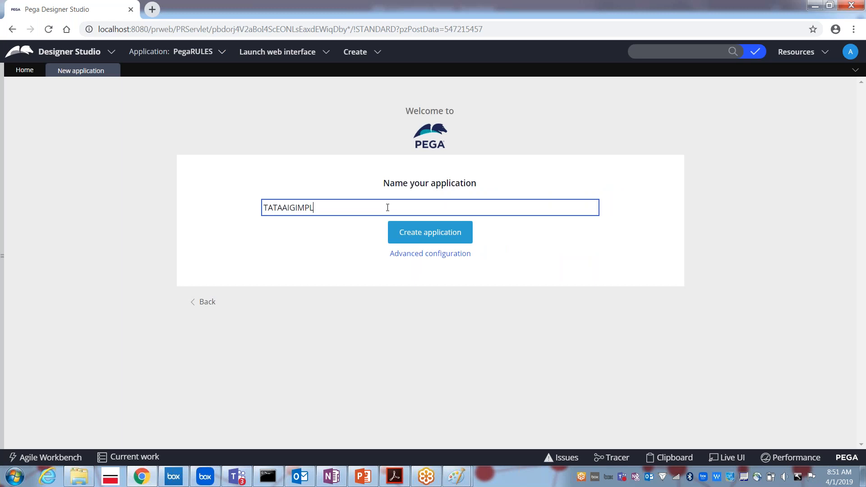
left_click(437, 253)
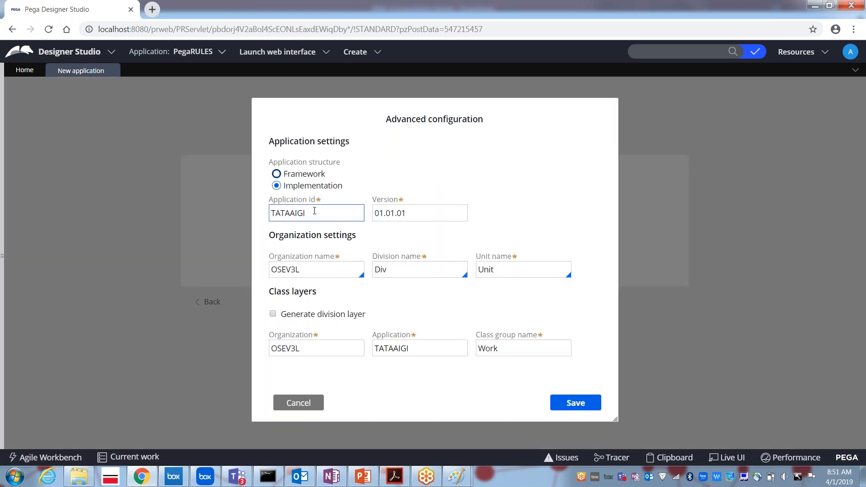
Change the Application id to AIGIMPL.
left_click(316, 215)
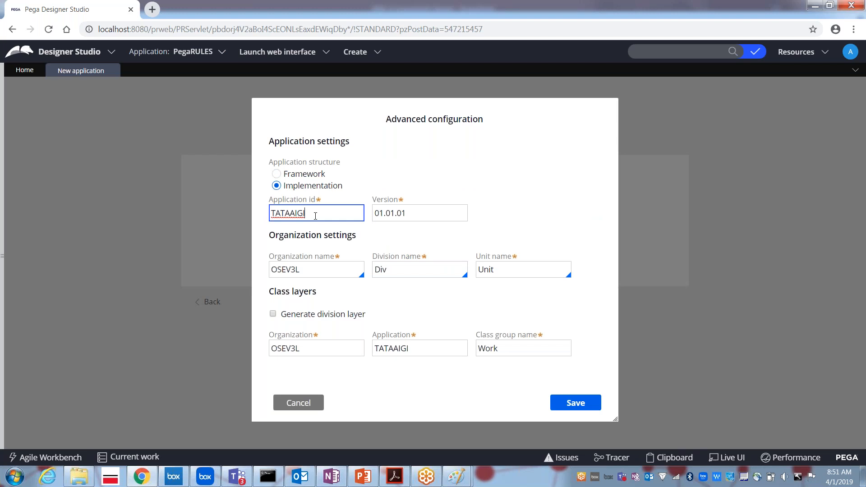
key("BackSpace")
key("BackSpace")
key("BackSpace")
key("BackSpace")
key("BackSpace")
key("BackSpace")
key("BackSpace")
key("BackSpace")
type("AIGIMPL")
key("Tab")
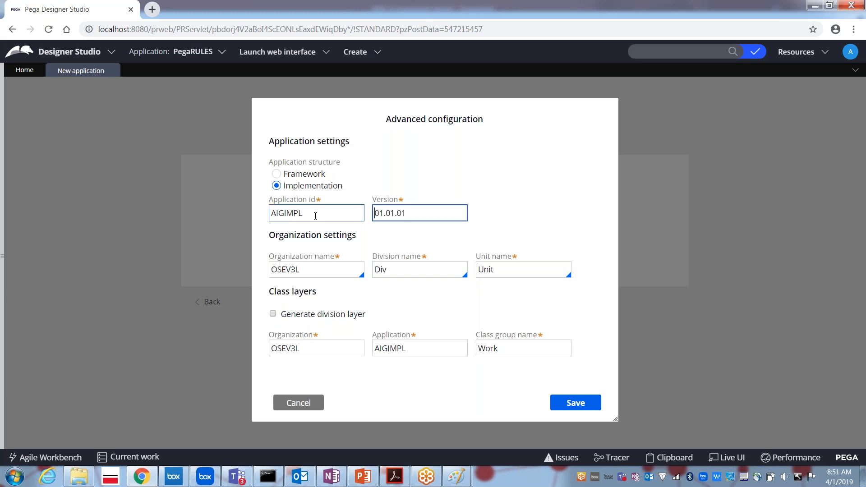
Set organization AIGIMPL, division AIGDiv and unit AIGUnit.
left_click(289, 270)
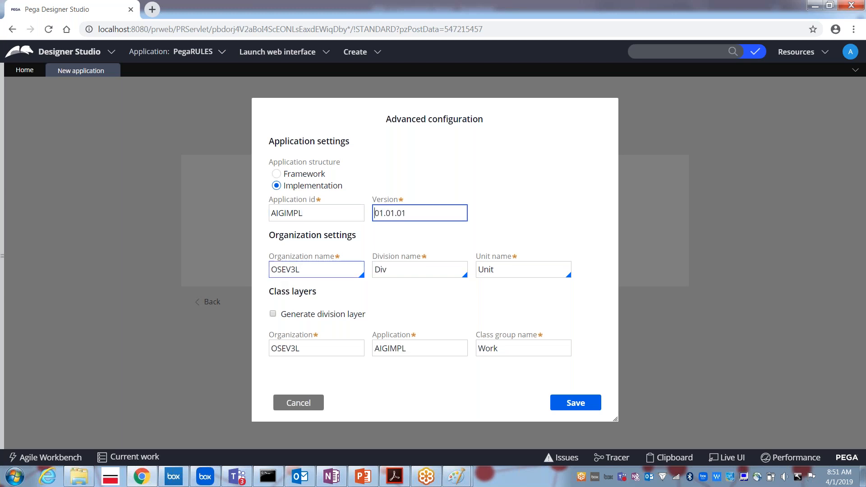
double_click(289, 269)
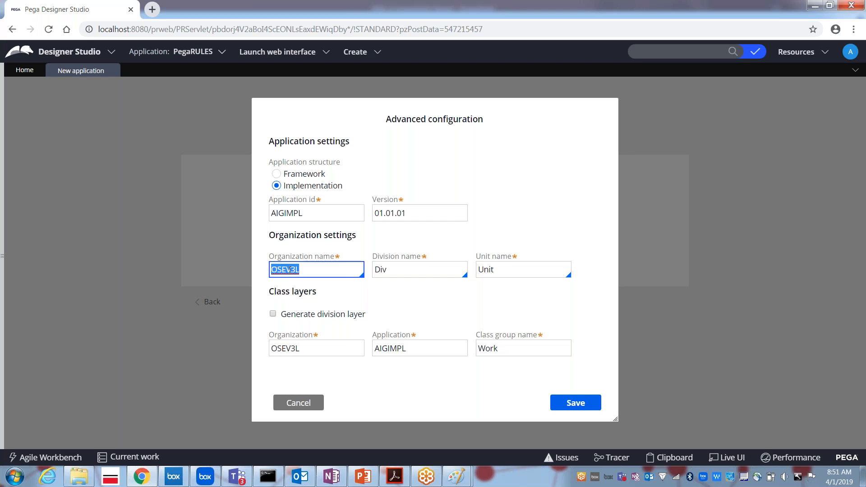
type("AIG")
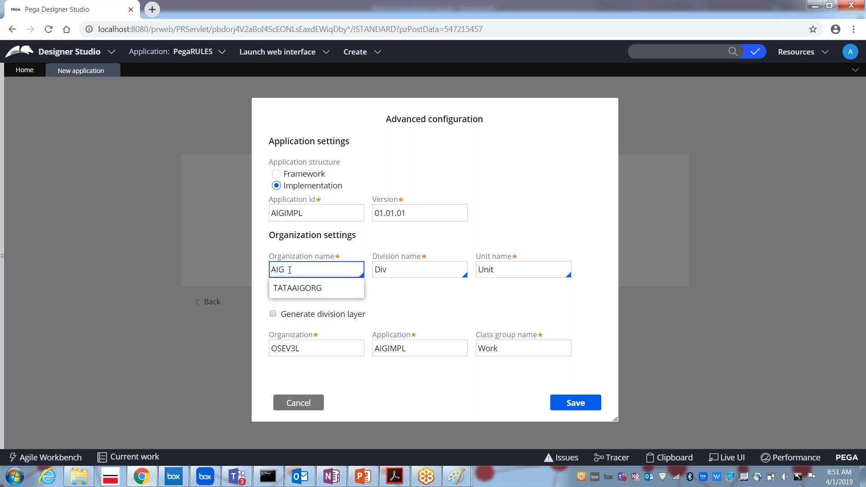
type("IMPL")
key("Tab")
key("Home")
type("AIG")
key("Tab")
key("Home")
type("AIG")
key("Tab")
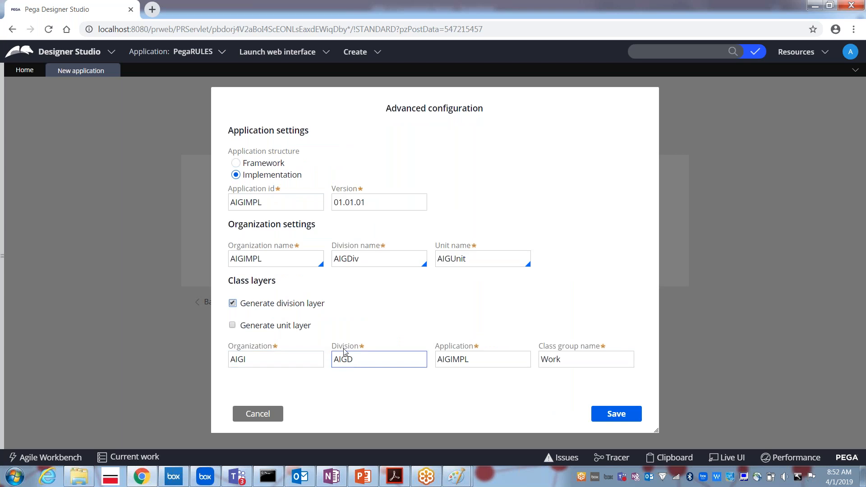
Drop the division class layer, edit the organization layer, and set class group AIGIMPLWORK.
left_click(233, 303)
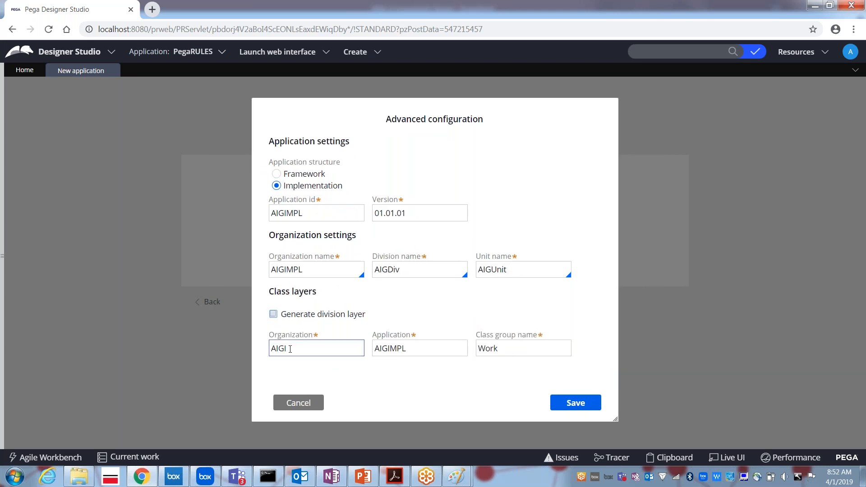
left_click(272, 348)
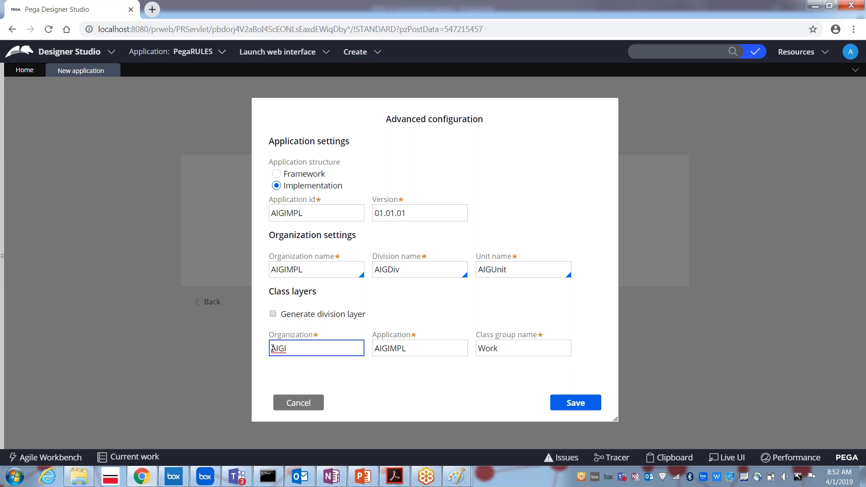
type("MP")
key("Tab")
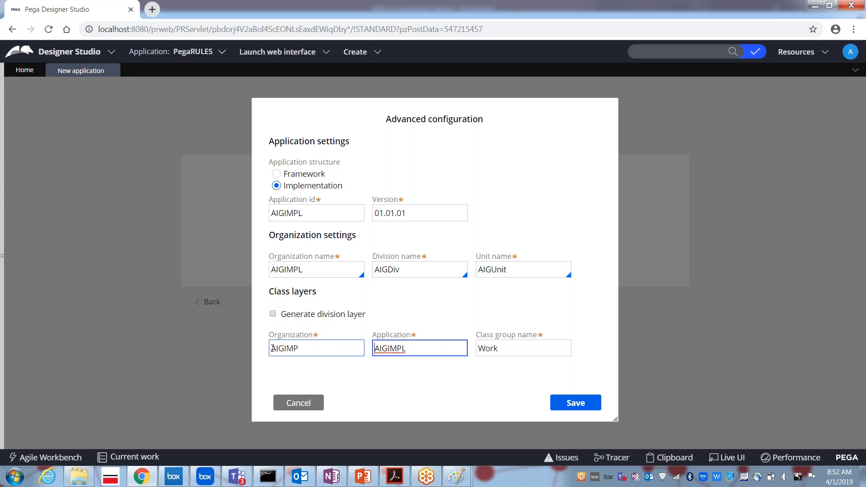
key("Tab")
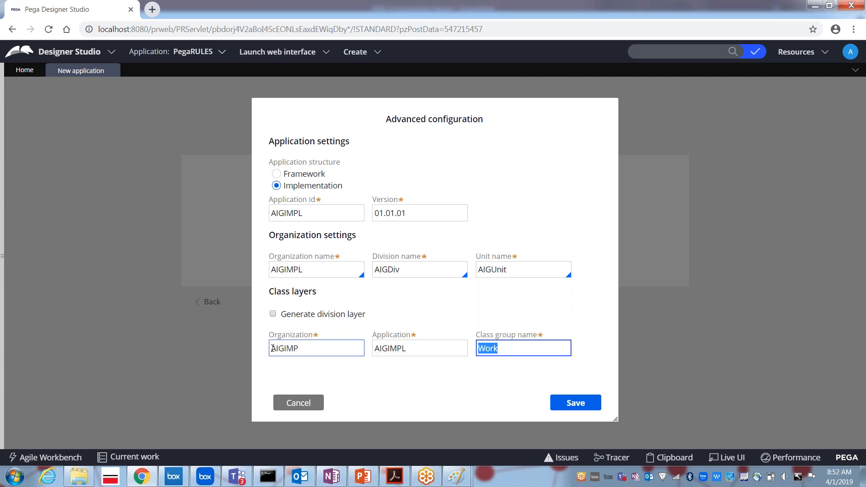
type("AIGIMPLWORK")
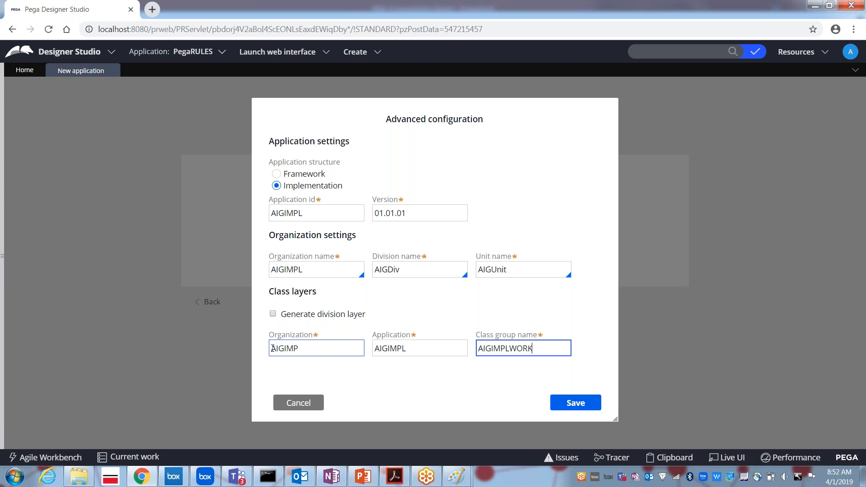
Change the Application id to AIGIMPLAPP to clear the duplicate error, save, and create TATAAIGIMPL.
left_click(578, 405)
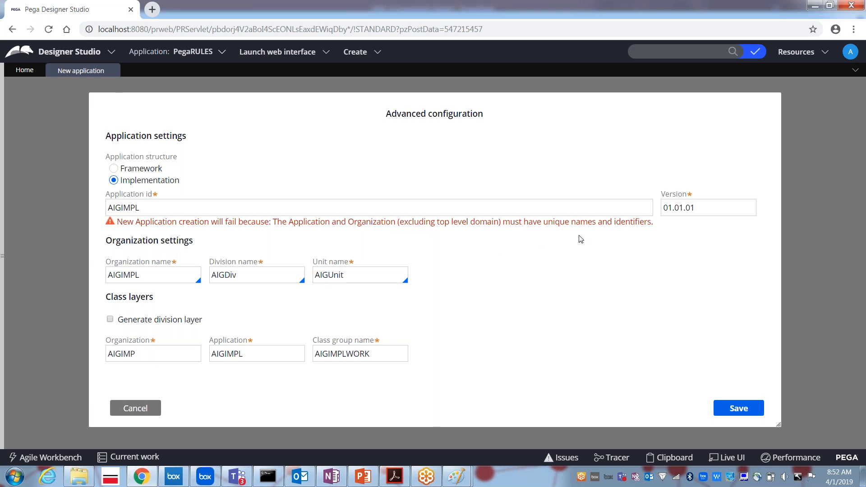
left_click(144, 213)
left_click(161, 203)
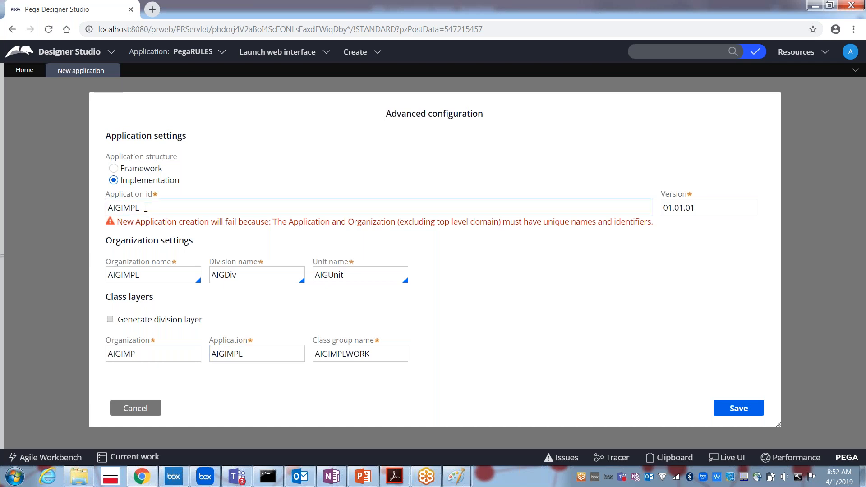
left_click(146, 208)
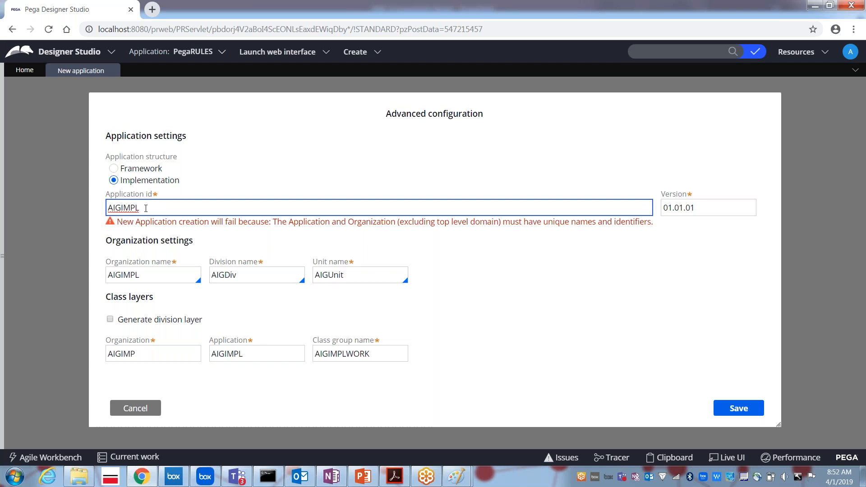
type("APP")
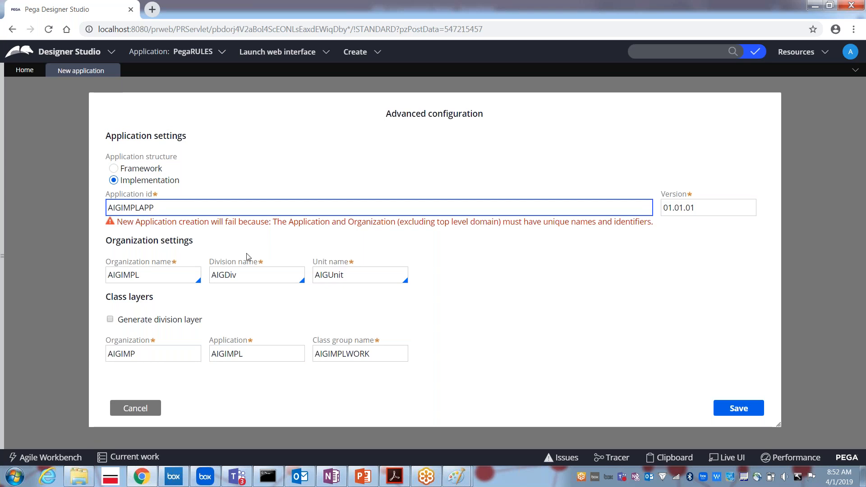
left_click(731, 414)
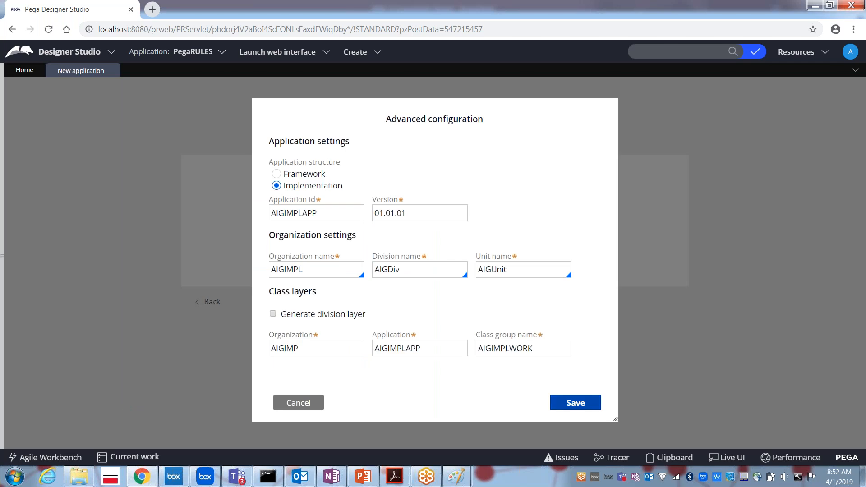
left_click(576, 402)
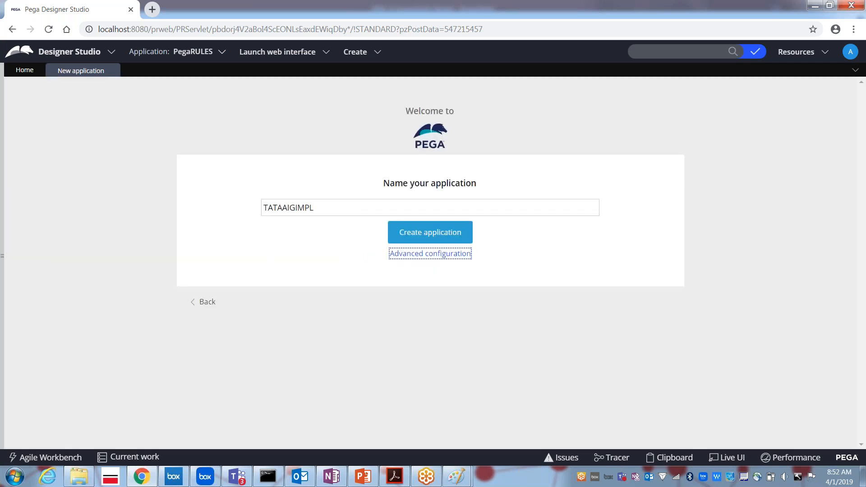
left_click(426, 237)
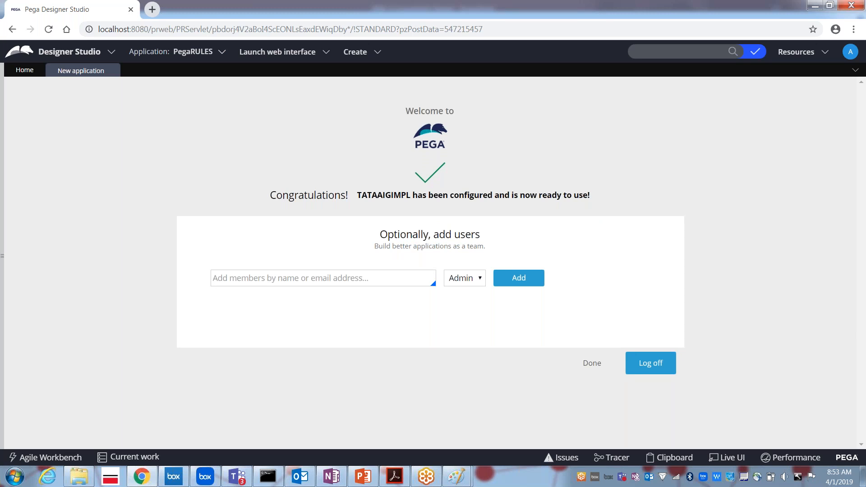
Add the suggested existing user as an Admin member, then finish the wizard.
left_click(275, 283)
left_click(274, 281)
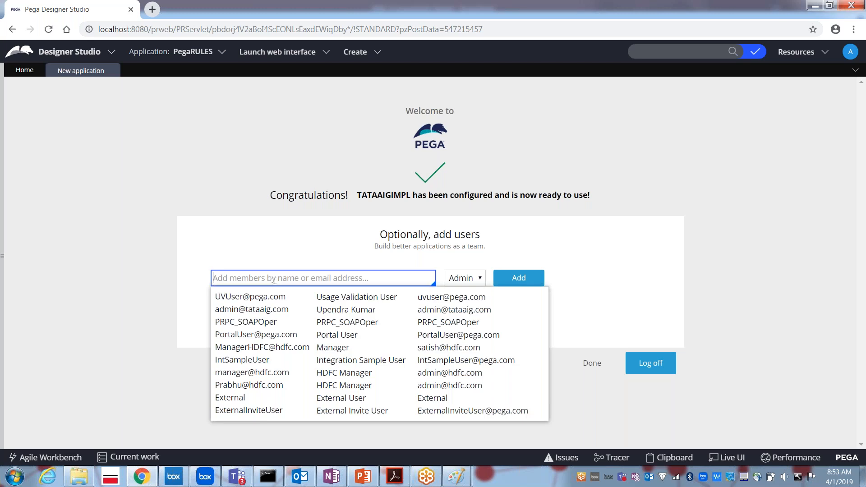
key("Down")
key("Down")
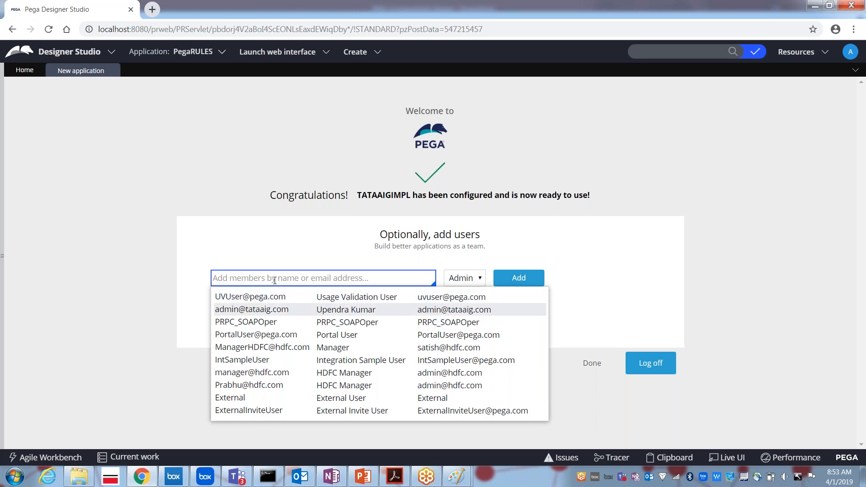
key("Return")
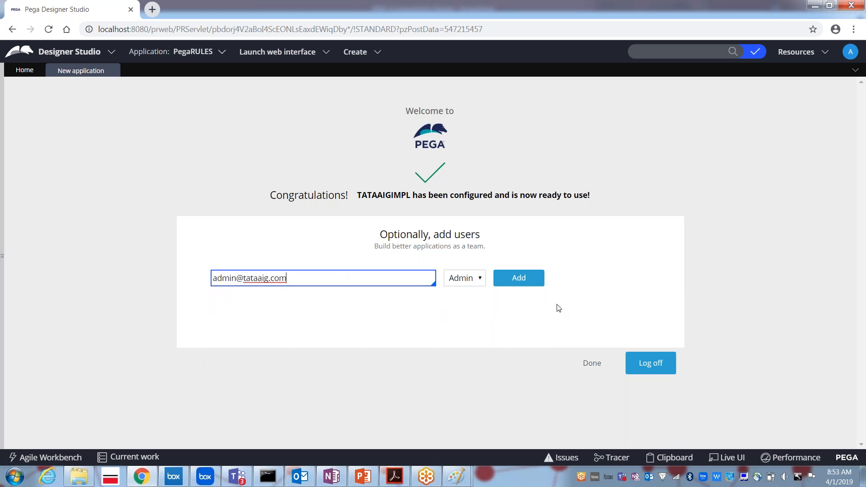
left_click(518, 279)
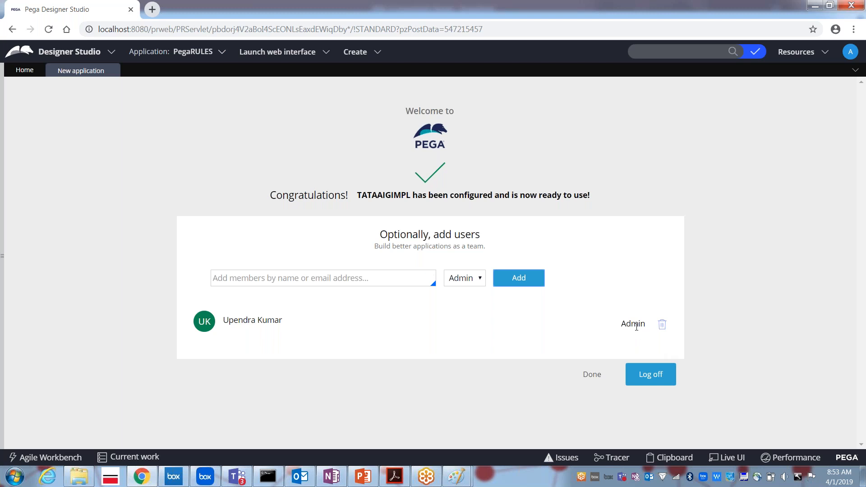
left_click(589, 375)
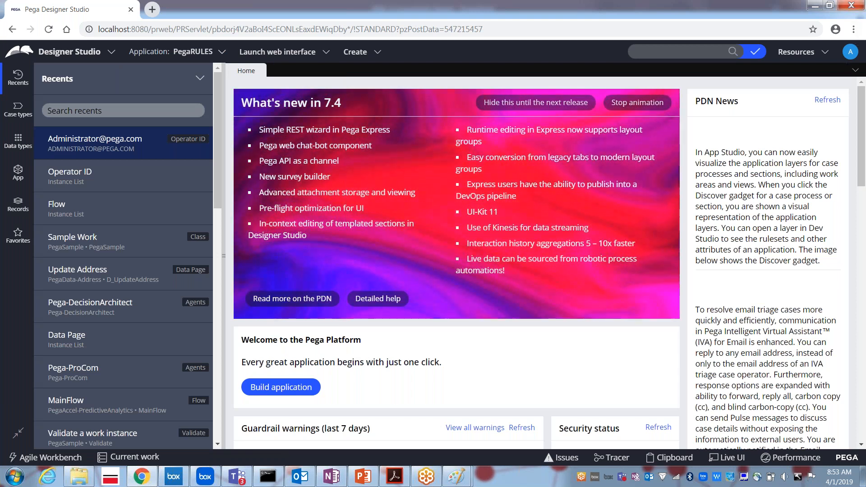
Log off and sign back in with the new admin's user name and password.
left_click(850, 51)
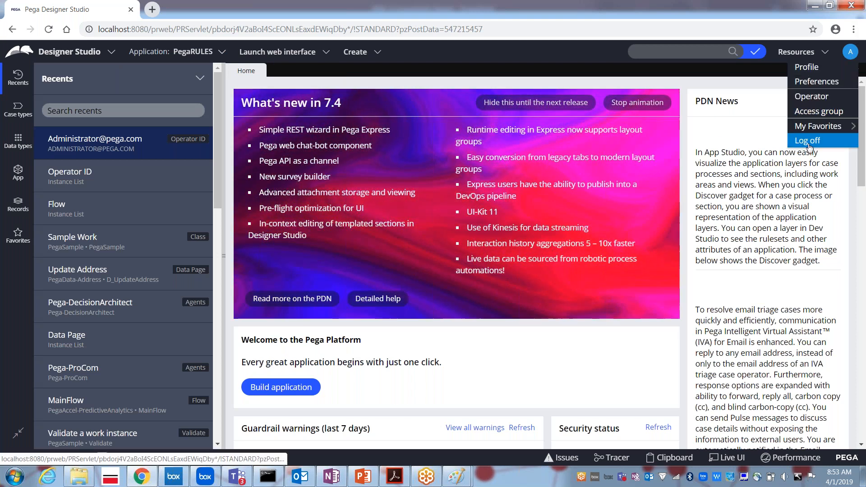
left_click(808, 140)
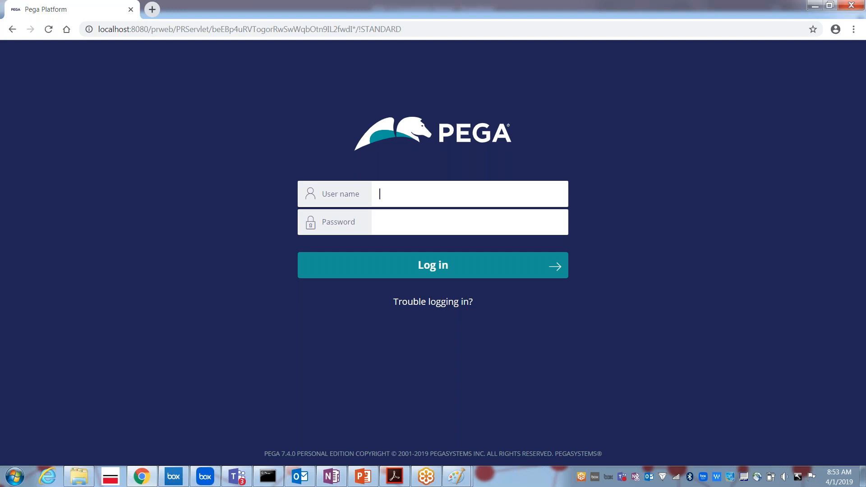
type("AD")
key("Down")
key("Down")
key("Down")
key("Return")
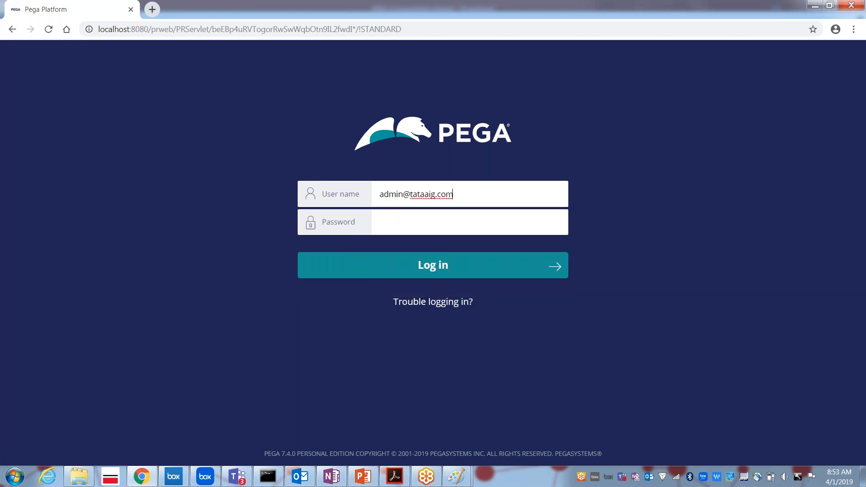
key("Tab")
type("rules")
key("Return")
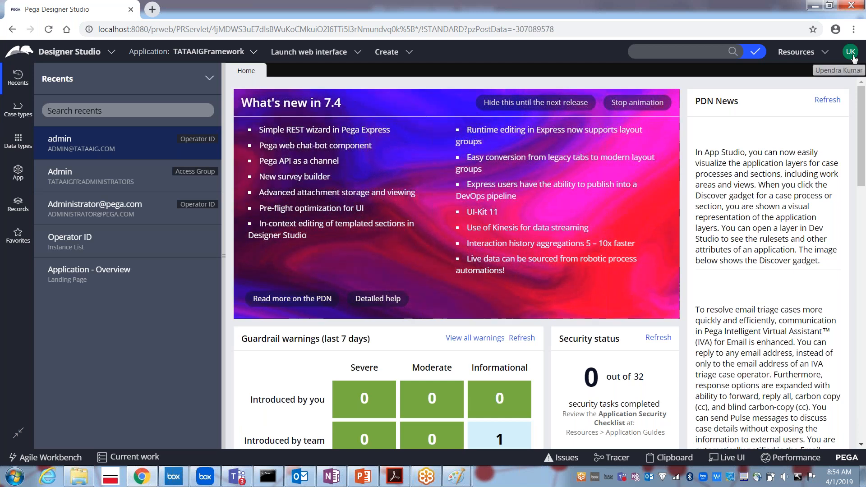
Open the signed-in operator's record showing TATAAIGFR:Administrators and AIGIMPLAPP:Administrators access groups.
left_click(850, 52)
left_click(822, 96)
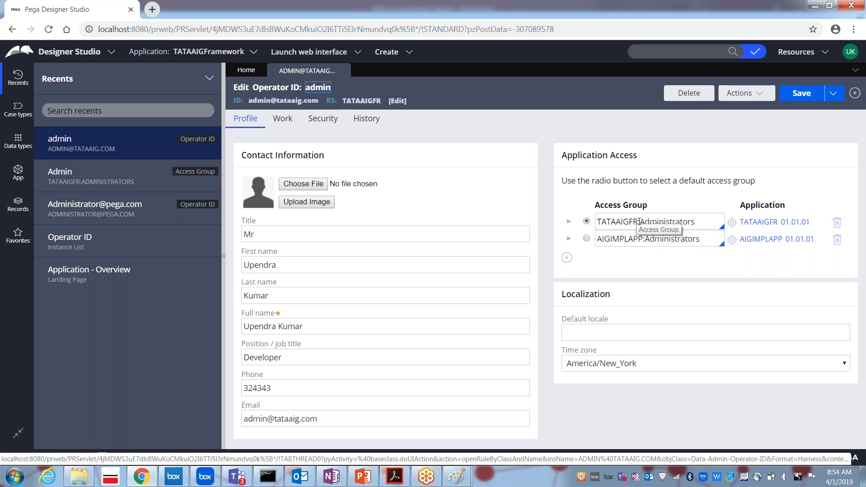
left_click_drag(639, 222, 593, 243)
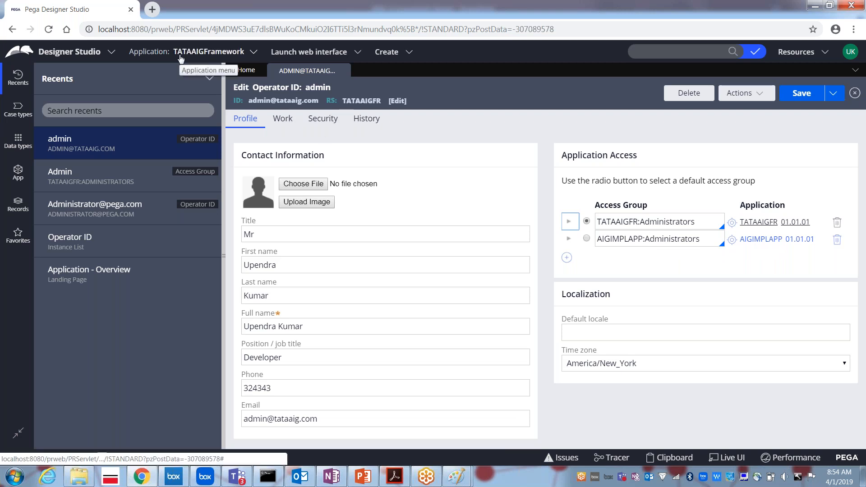
Switch the working application from TATAAIGFramework to TATAAIGIMPL using the Application menu.
triple_click(213, 54)
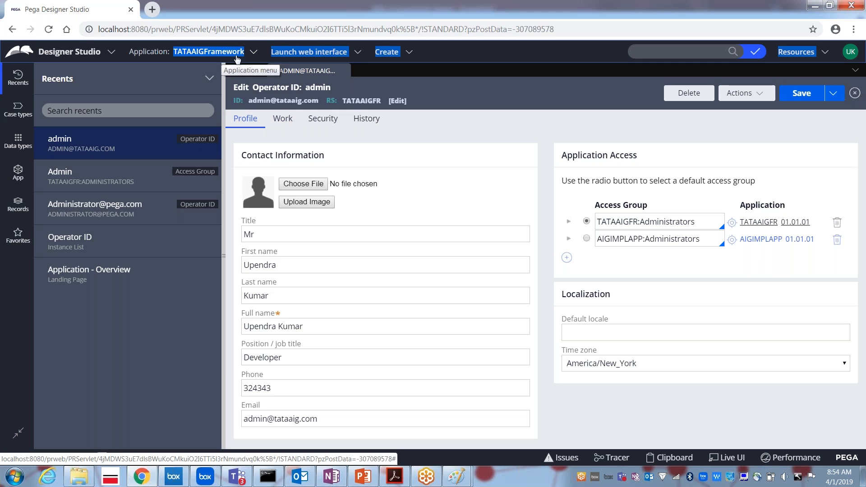
left_click(254, 55)
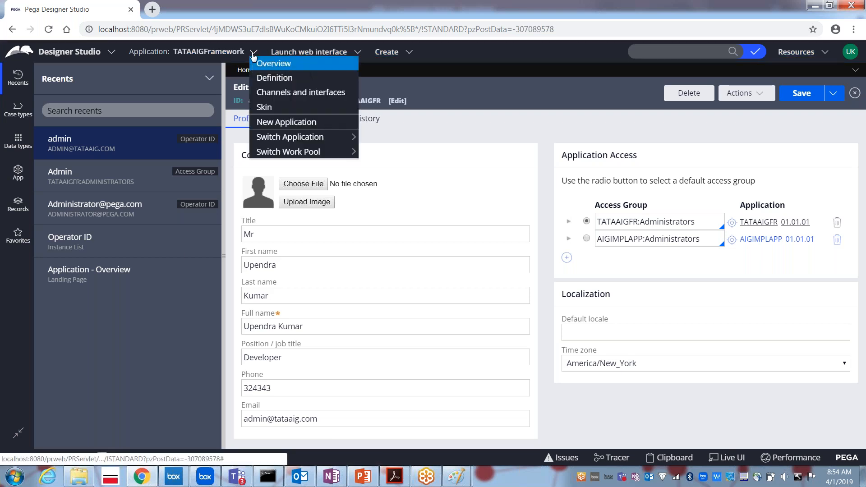
mouse_move(280, 136)
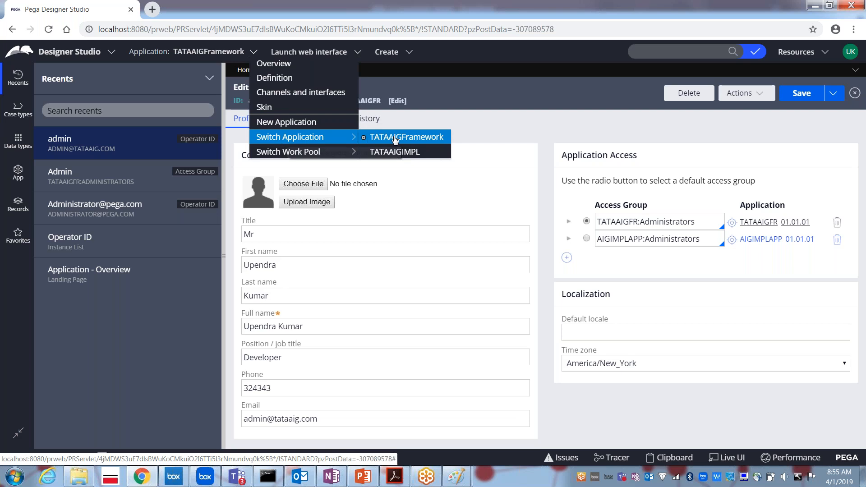
left_click(373, 153)
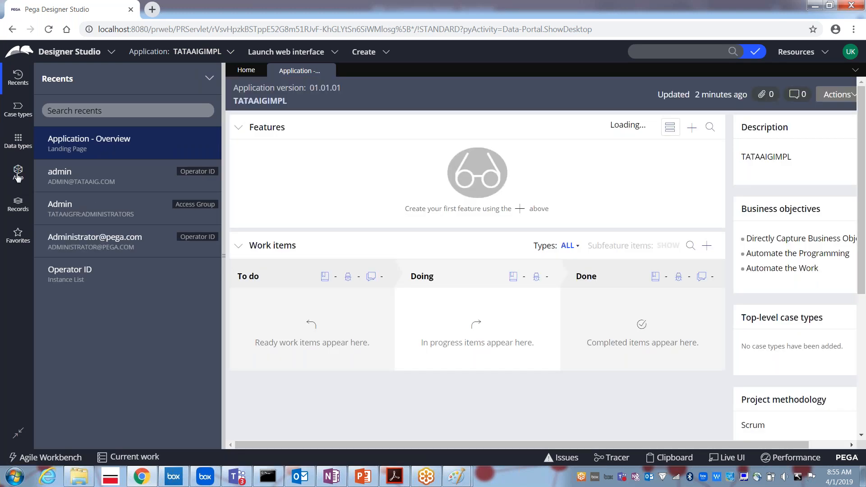
In App Explorer, list the empty instances of AIGIMP-AIGIMPLAPP-AIGIMPLWORK and show its context menu.
left_click(18, 175)
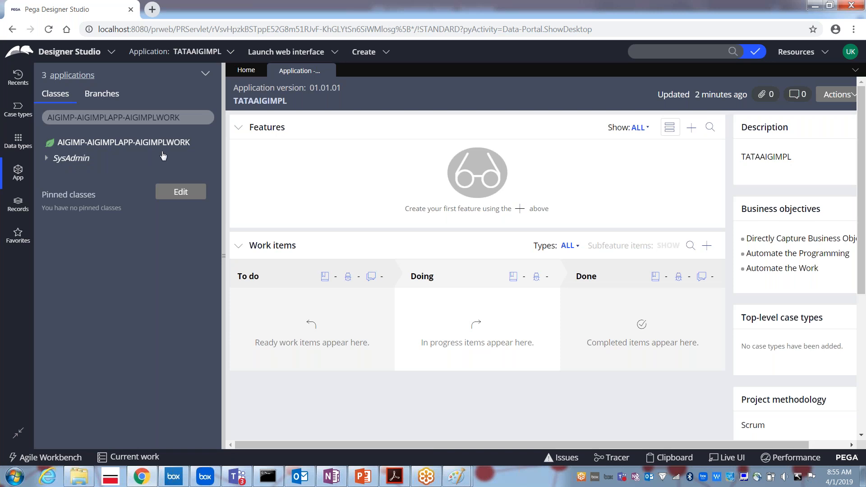
left_click(137, 143)
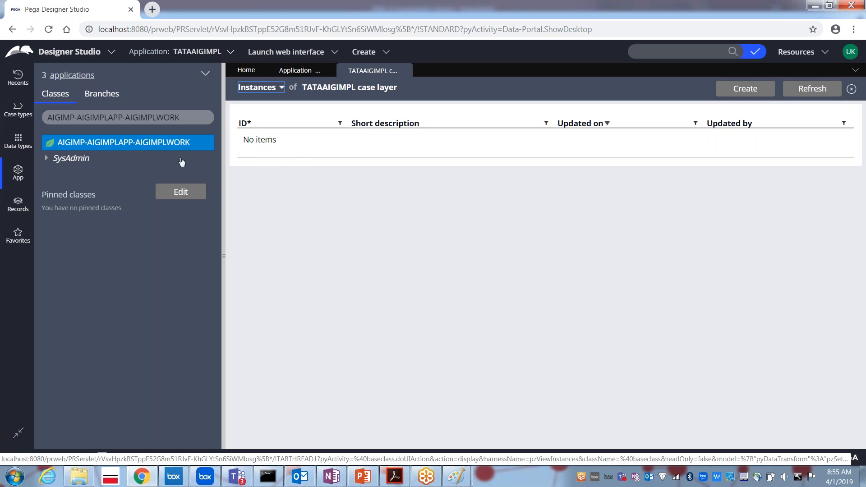
left_click(148, 146)
right_click(147, 146)
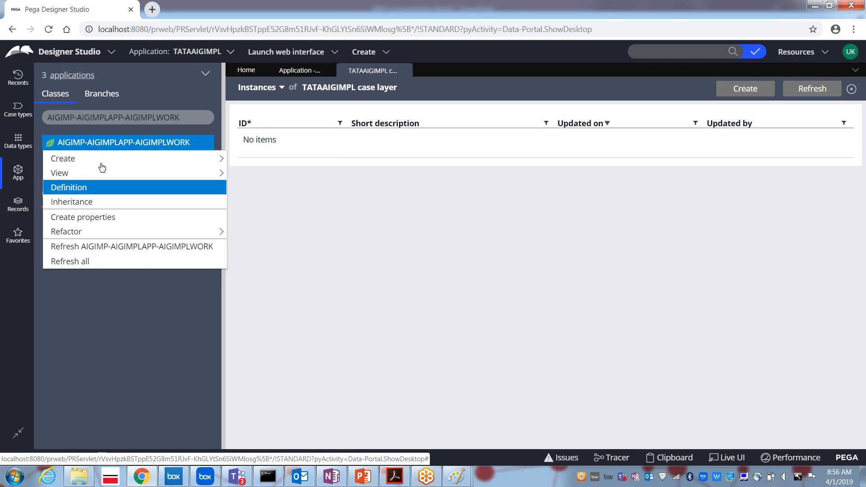
left_click(427, 206)
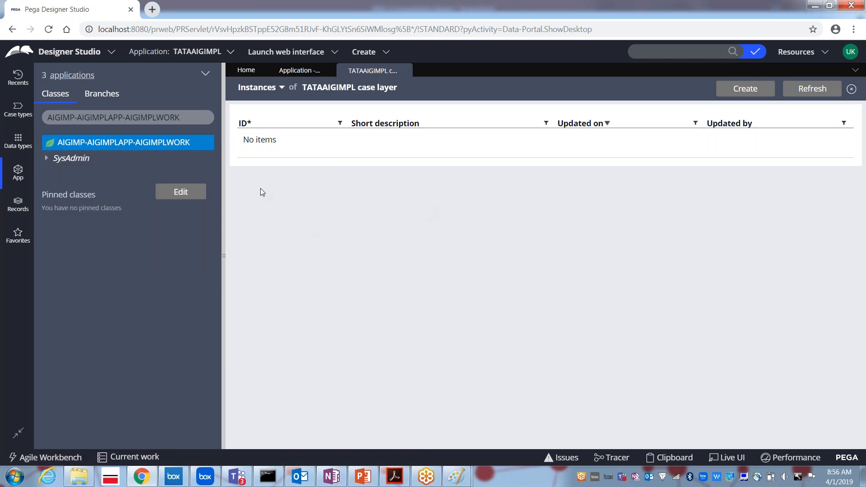
right_click(140, 148)
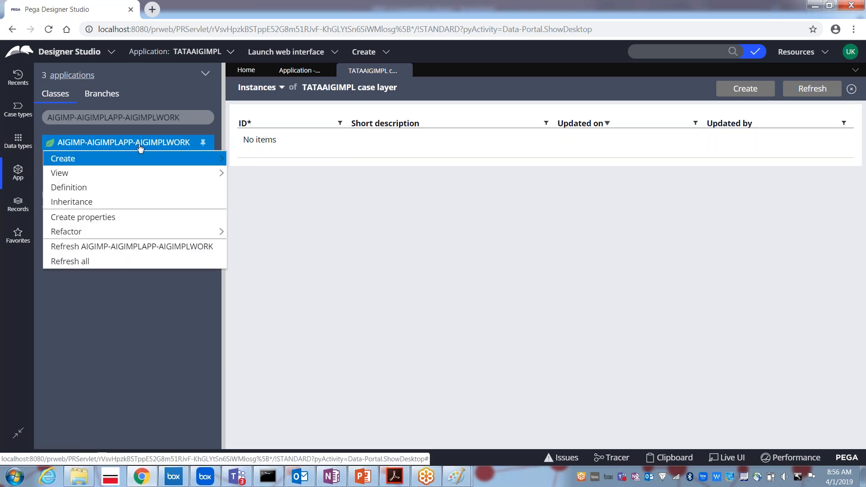
left_click(73, 188)
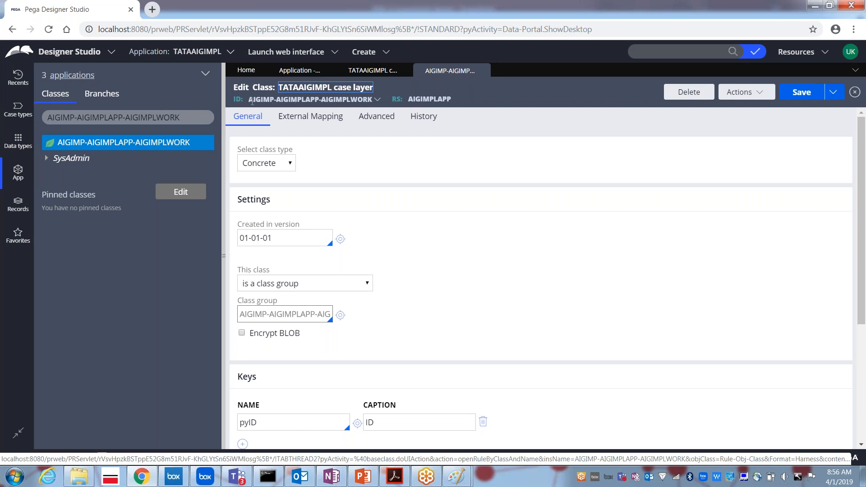
left_click_drag(250, 100, 373, 100)
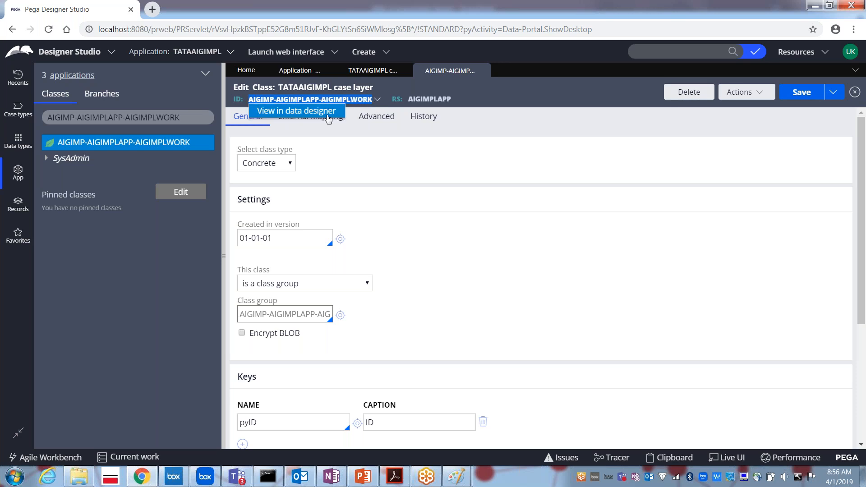
left_click(351, 189)
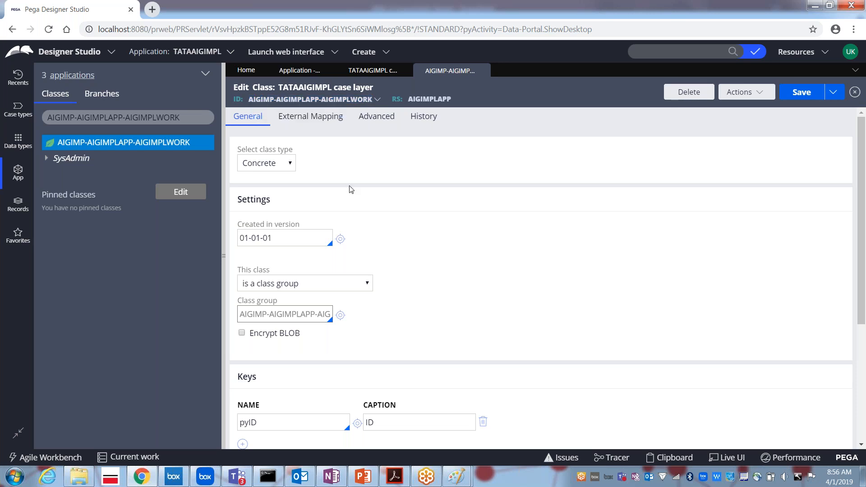
left_click(280, 167)
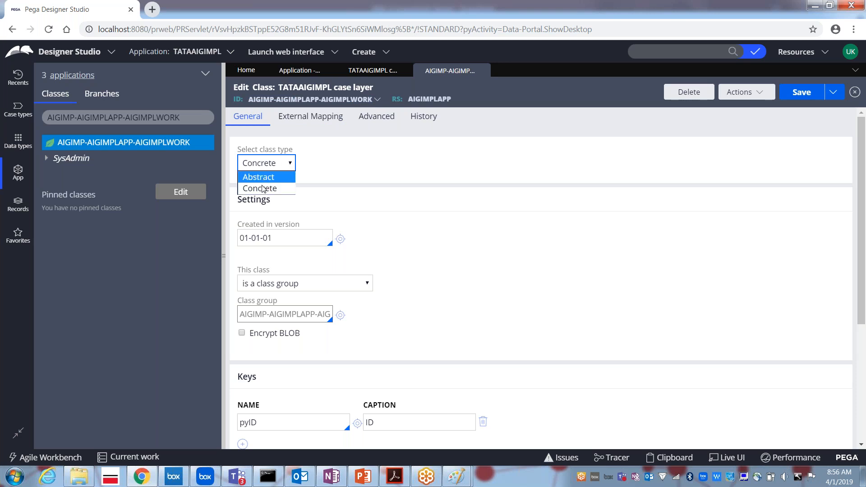
left_click(346, 174)
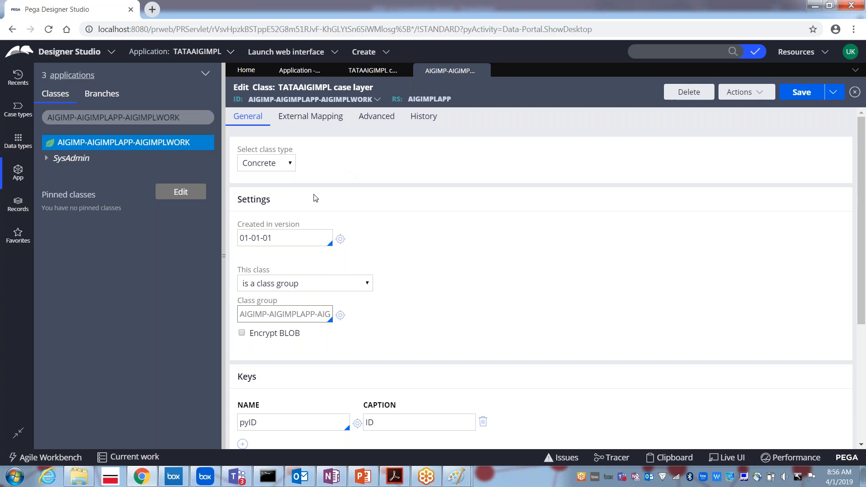
left_click(279, 233)
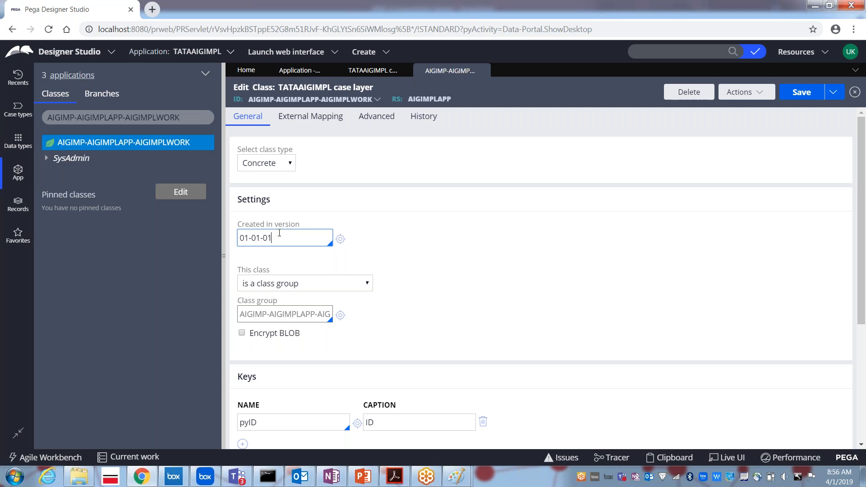
left_click(272, 289)
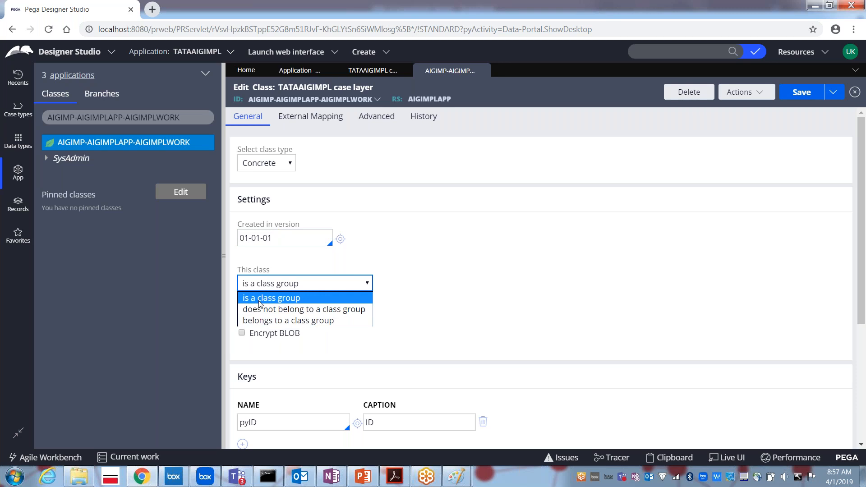
left_click(259, 299)
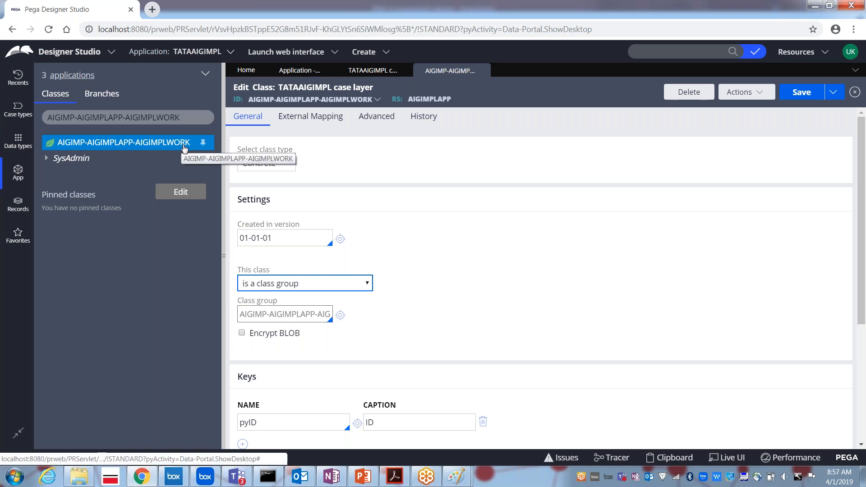
left_click(254, 286)
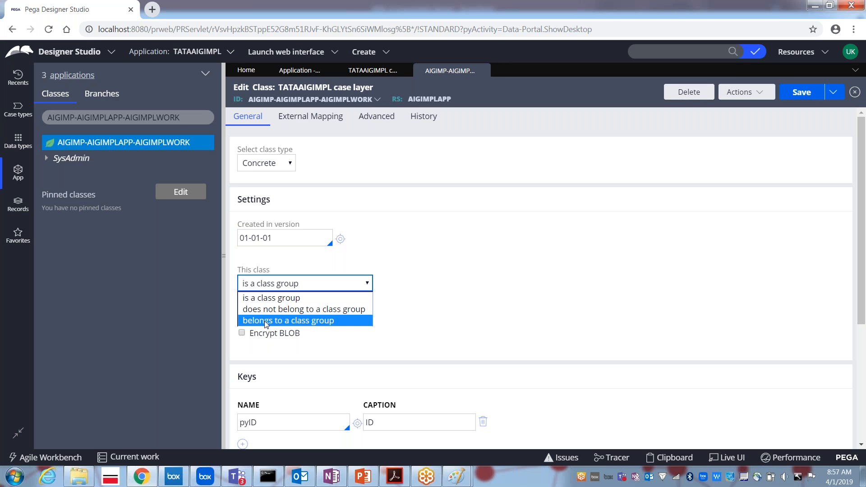
left_click(260, 299)
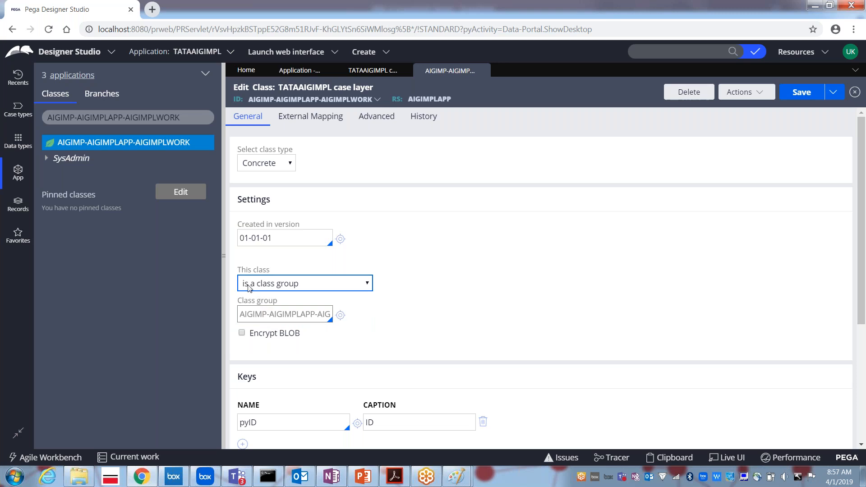
left_click(276, 314)
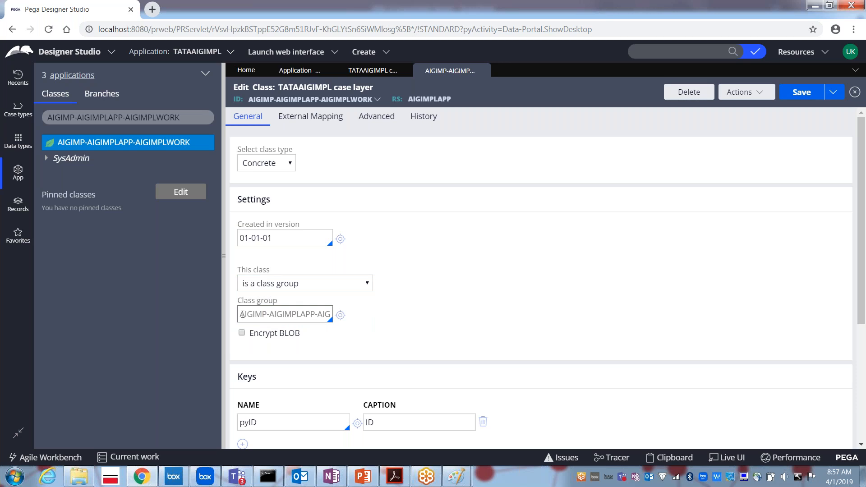
left_click_drag(242, 314, 353, 328)
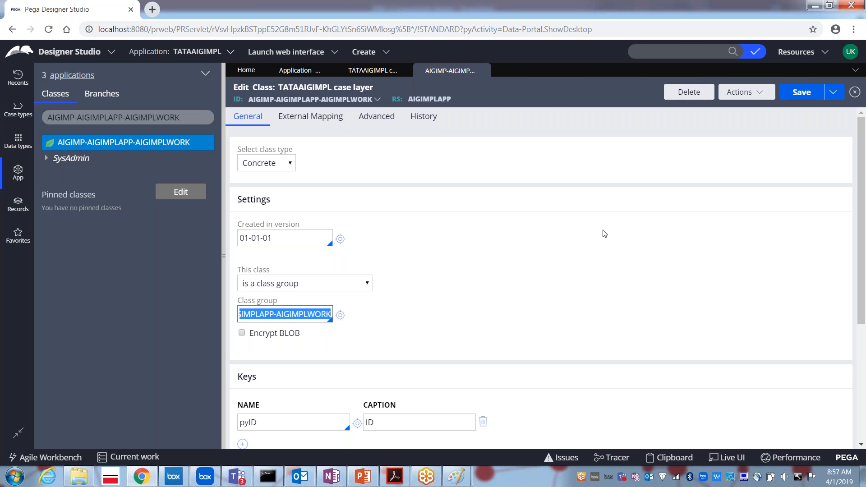
left_click_drag(860, 236, 855, 358)
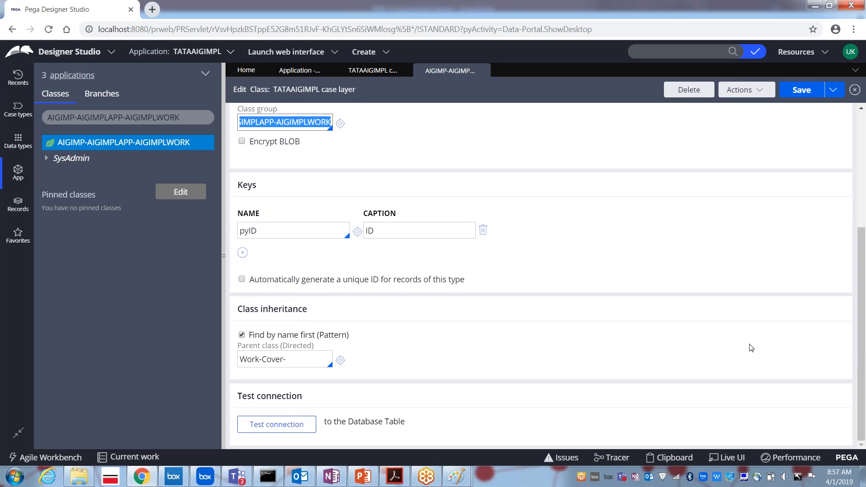
Keep the class key name as pyID with automatic unique ID generation off, then open the Run prompt.
left_click(272, 232)
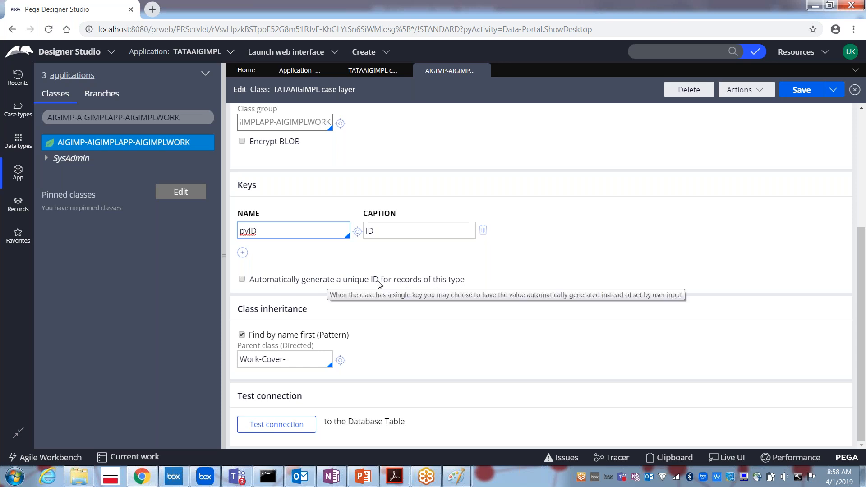
left_click(242, 280)
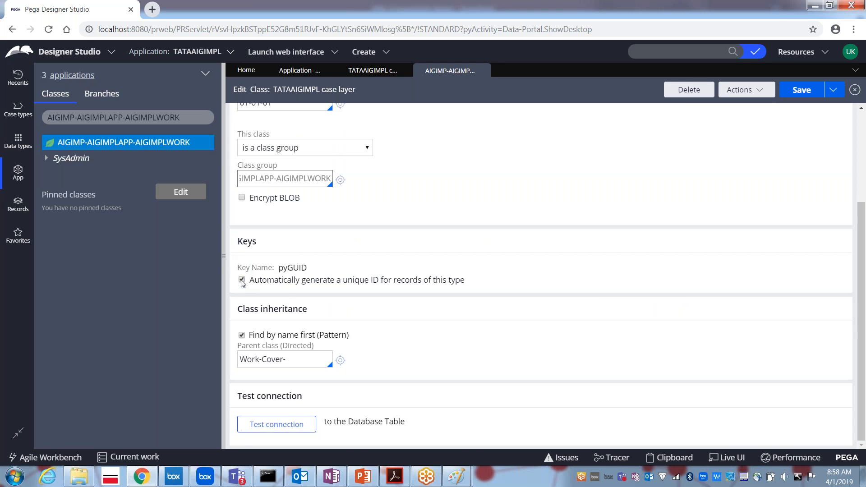
left_click(241, 280)
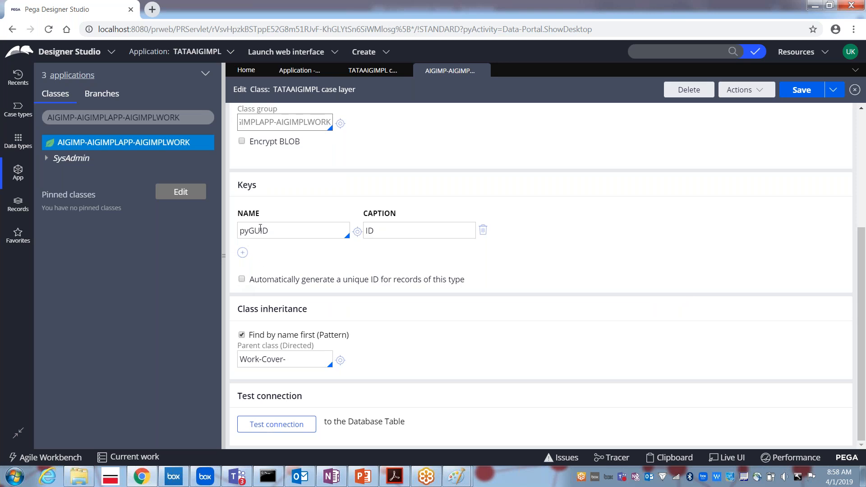
double_click(260, 230)
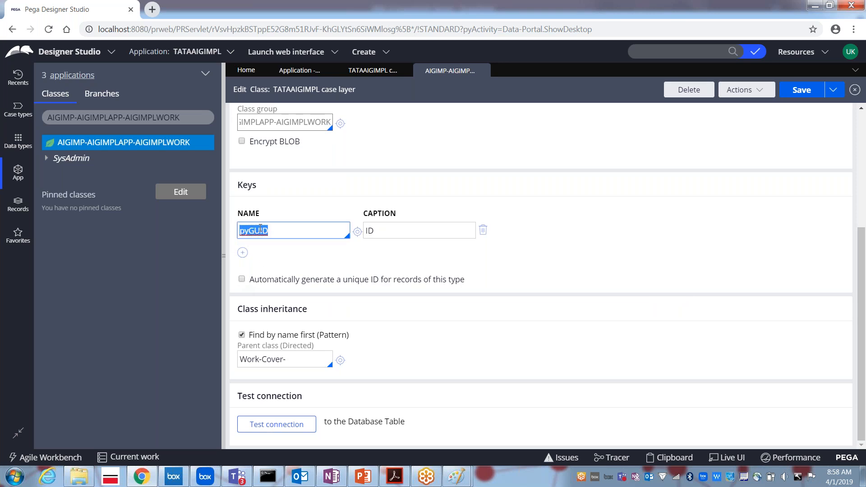
type("pyID")
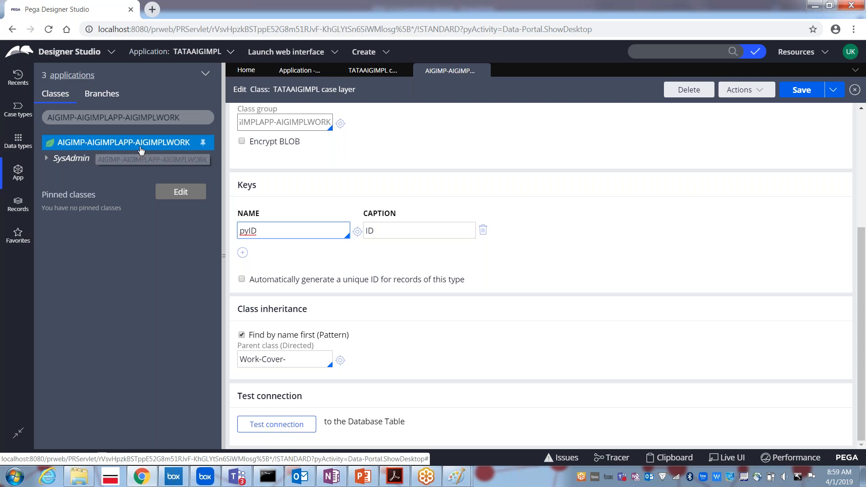
key("super+r")
Launch Paint with mspaint and maximize its blank Untitled canvas.
type("mspaint")
key("Return")
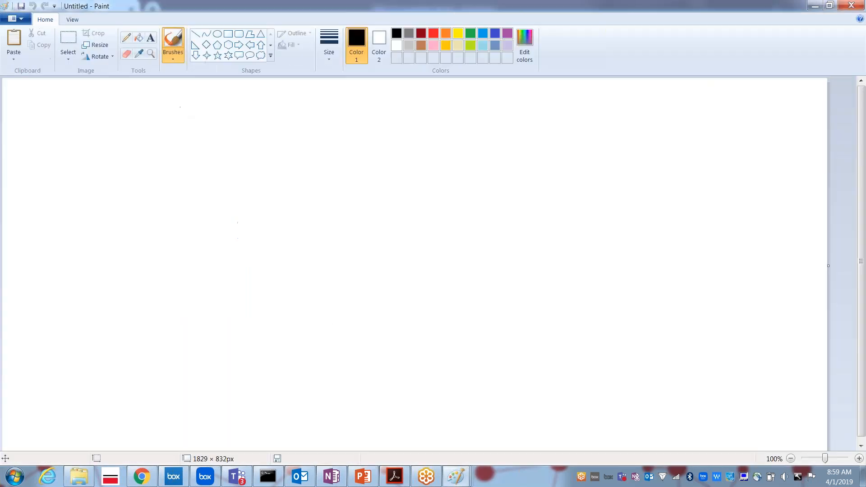
left_click(829, 5)
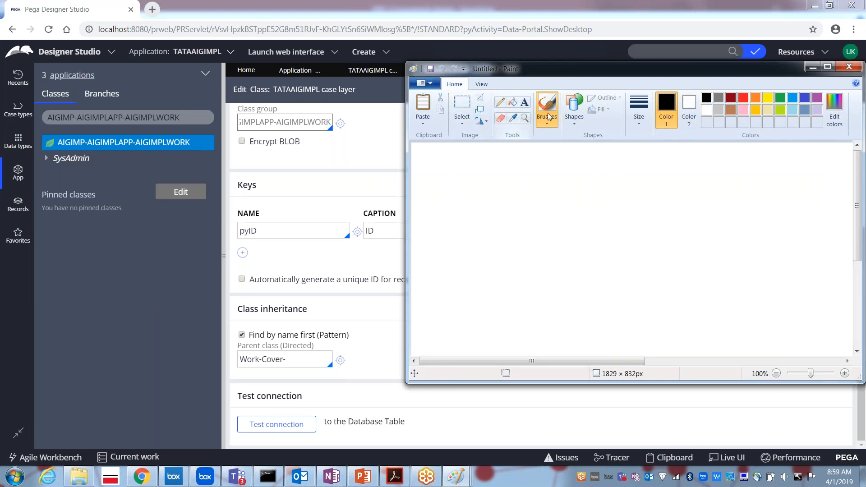
double_click(563, 66)
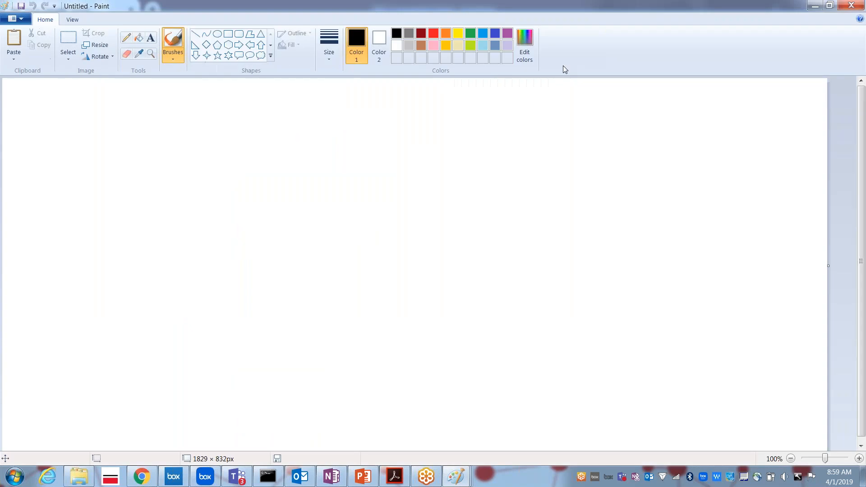
Draw three ovals stacked in a column on the Paint canvas.
left_click(217, 34)
left_click_drag(302, 99, 355, 137)
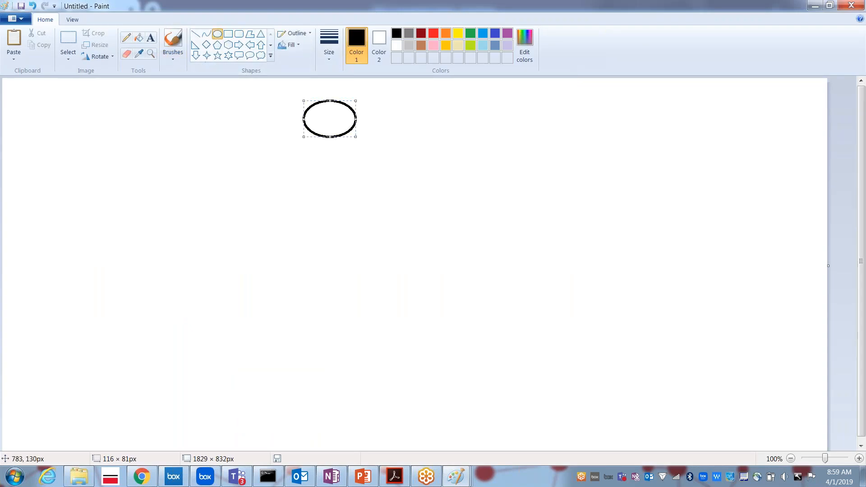
left_click_drag(302, 180, 361, 211)
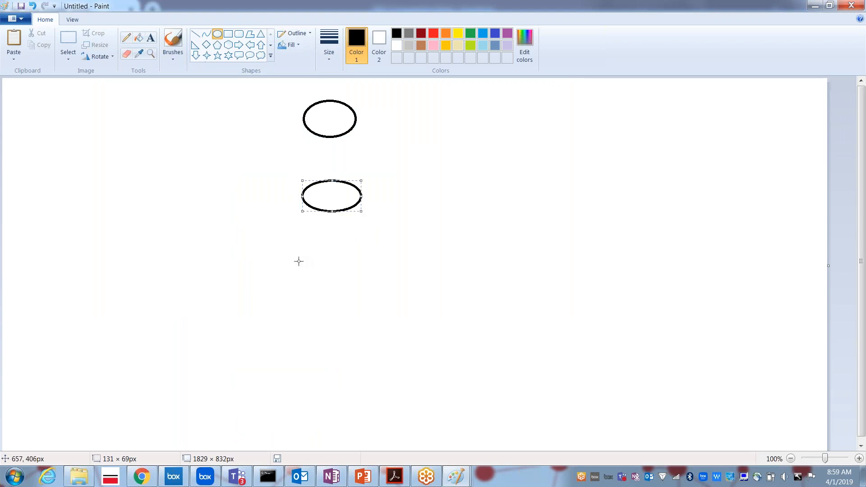
left_click_drag(298, 260, 368, 300)
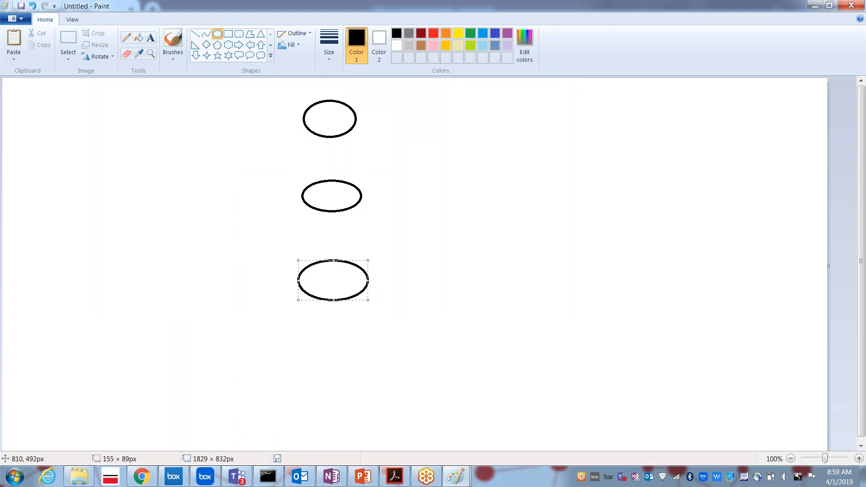
Label the ovals AIGIMP, AIGIMPLAPP and AIGIMPLWORK from top to bottom.
left_click(152, 39)
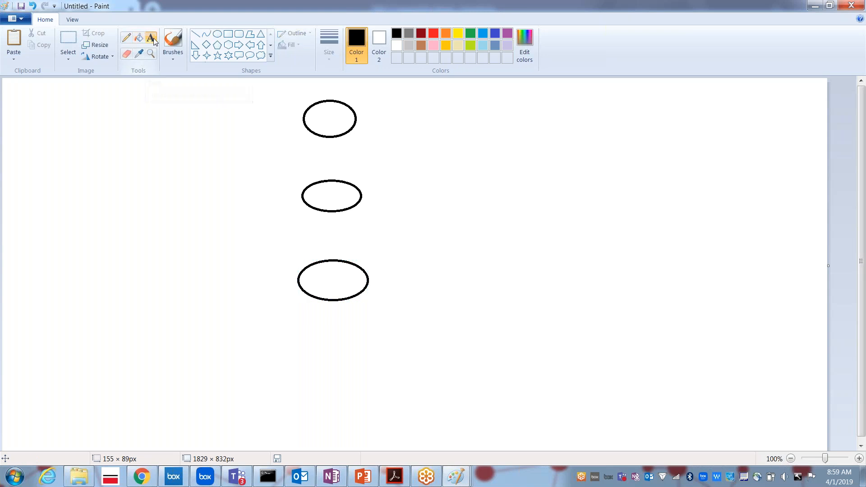
left_click(831, 7)
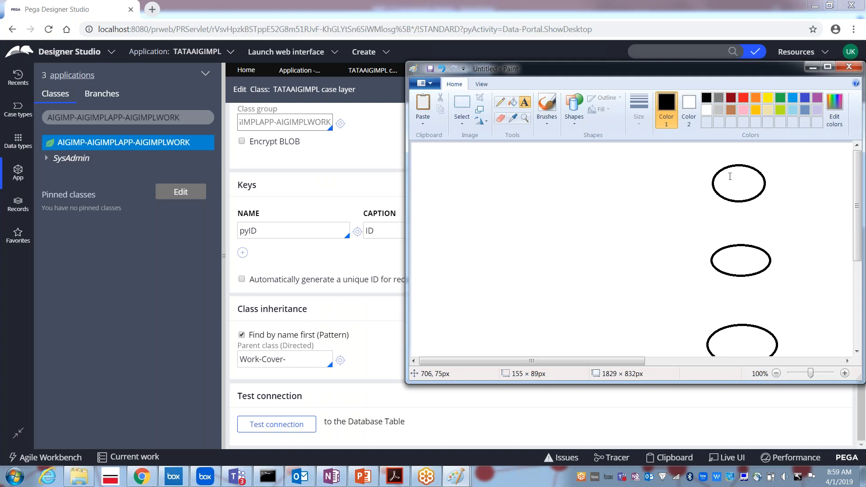
left_click_drag(722, 176, 756, 187)
type("AIG")
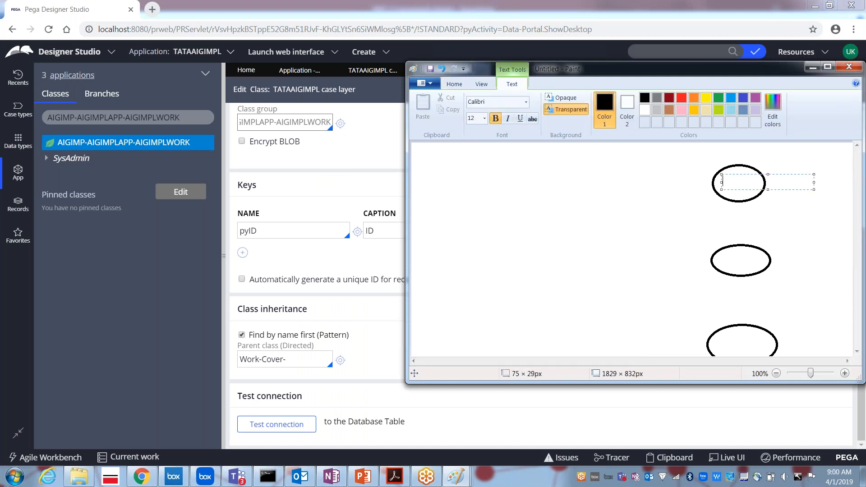
type("IMP")
left_click_drag(719, 254, 766, 269)
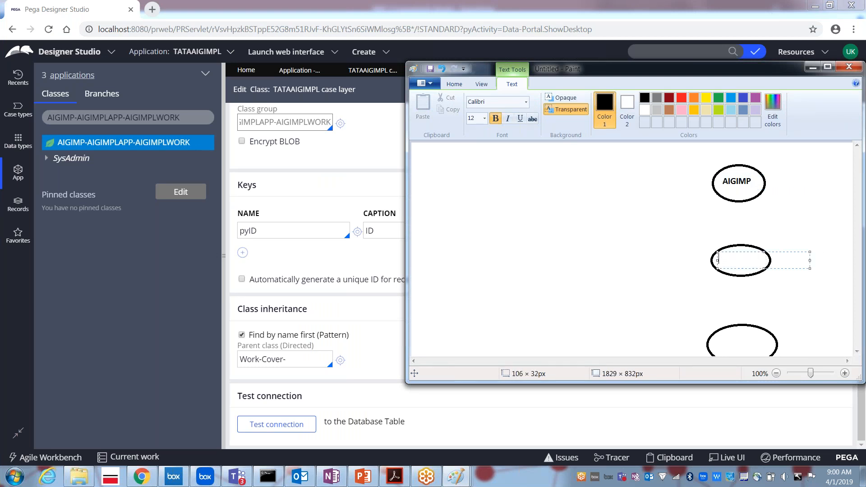
type("AIGIMPLAPP")
left_click_drag(714, 338, 770, 353)
type("AIGIMPLWORK")
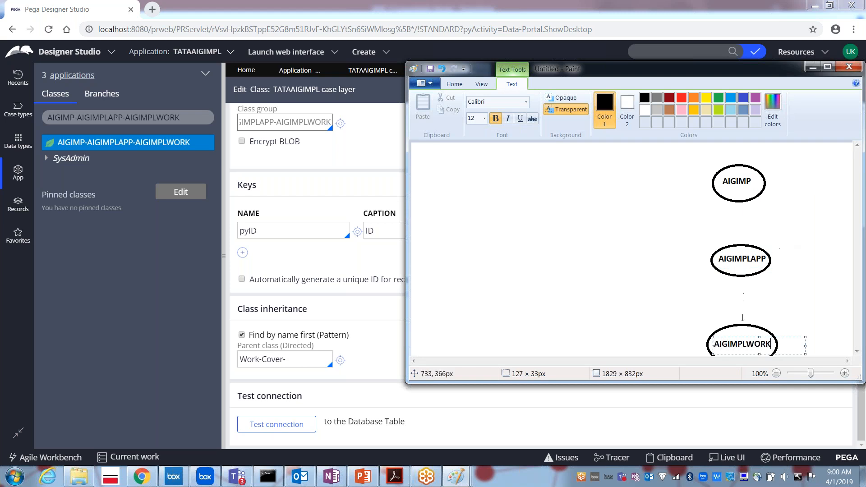
left_click(700, 306)
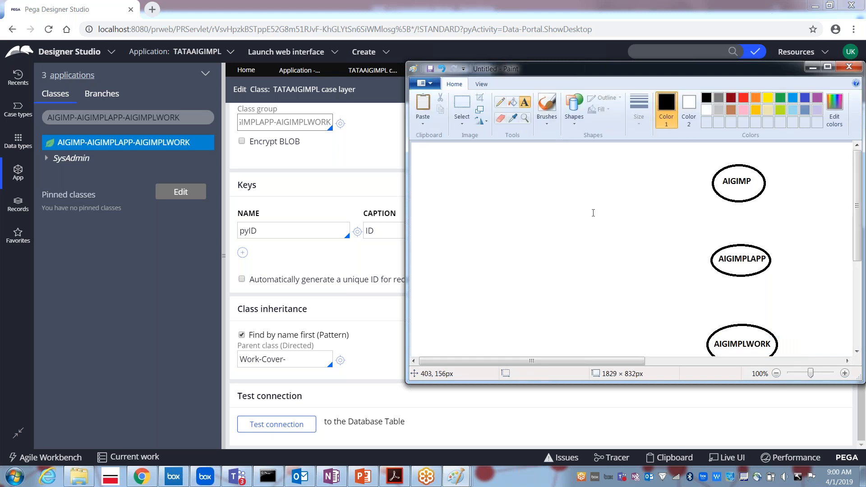
Draw vertical lines joining AIGIMPLWORK to AIGIMPLAPP and AIGIMPLAPP to AIGIMP.
double_click(548, 68)
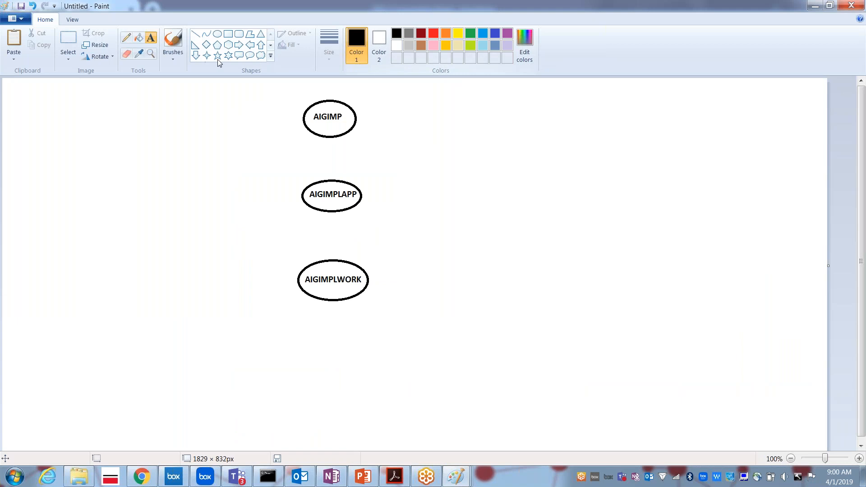
left_click(194, 36)
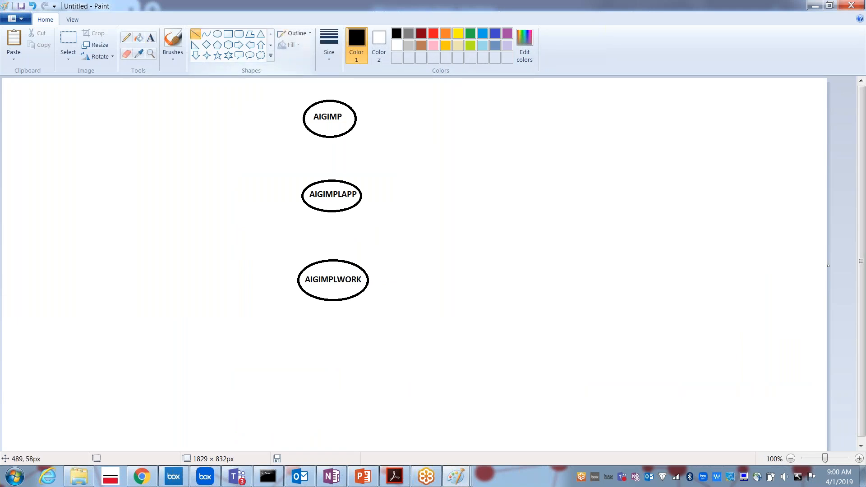
left_click_drag(332, 259, 330, 214)
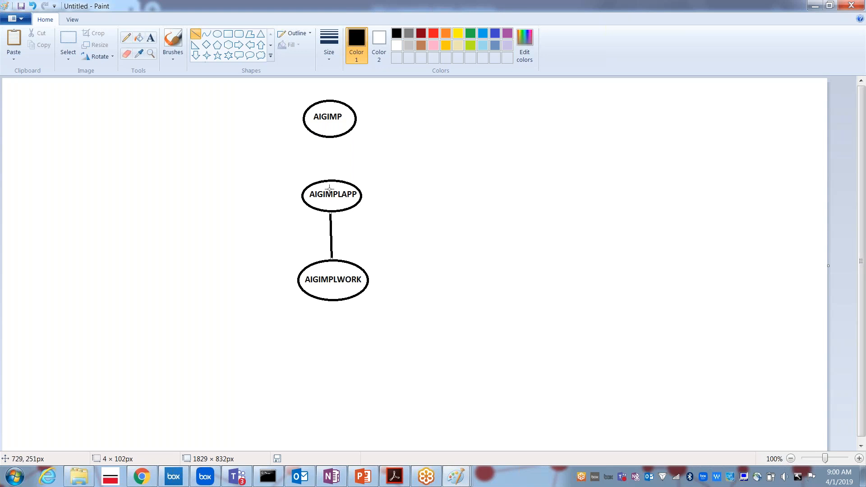
left_click_drag(326, 180, 327, 136)
Check the Parent class (Directed) field in Pega Designer Studio, then return to Paint.
key("alt+Tab")
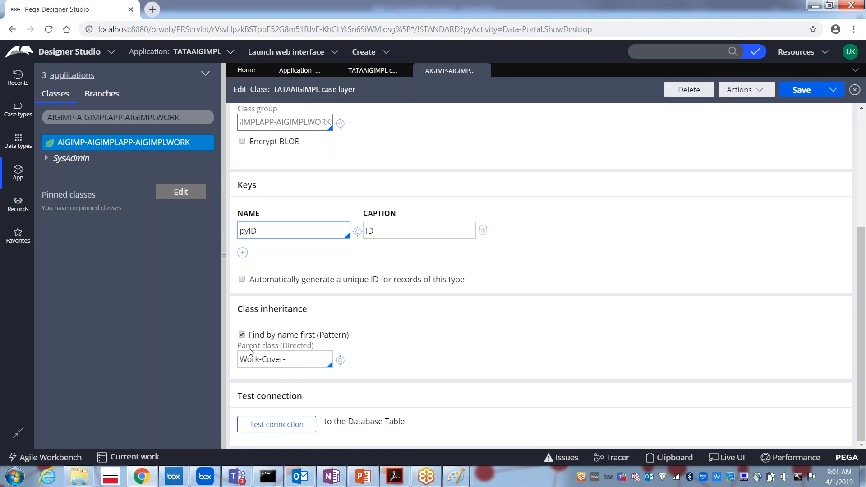
left_click_drag(317, 347, 239, 351)
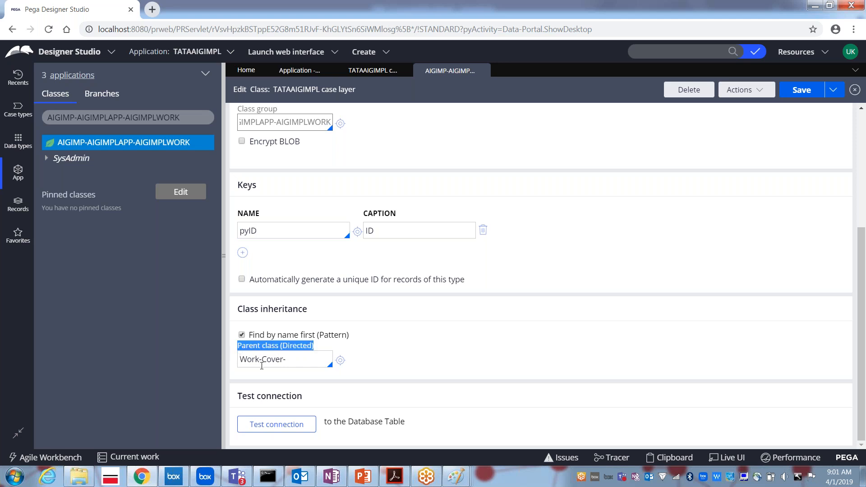
key("alt+Tab")
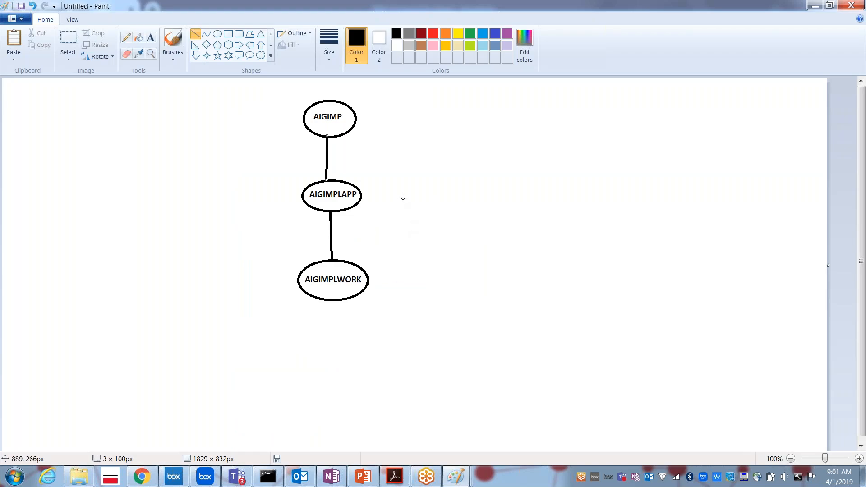
Undo the connecting lines and add a WORK-COVER labelled ellipse right of AIGIMPLAPP.
left_click(218, 34)
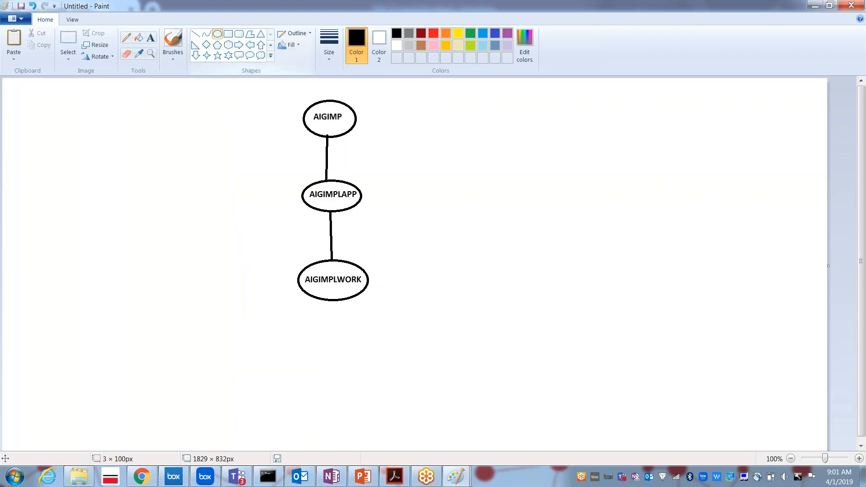
key("ctrl+z")
key("ctrl+z")
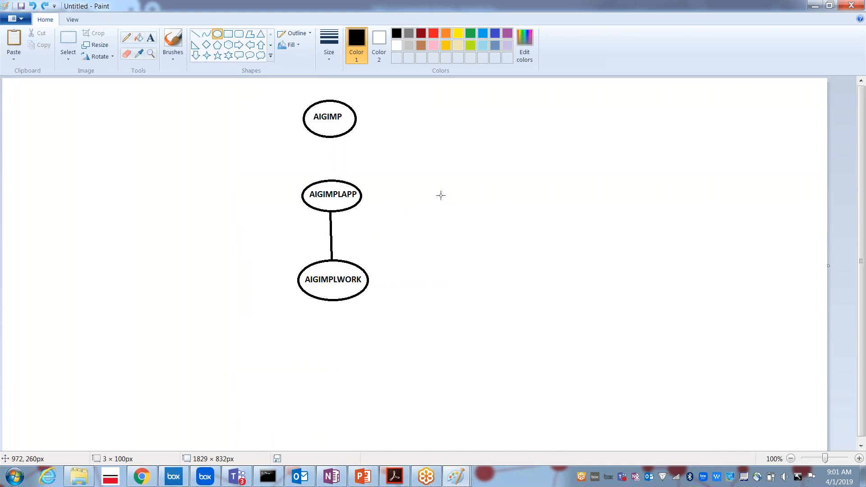
left_click_drag(420, 186, 517, 225)
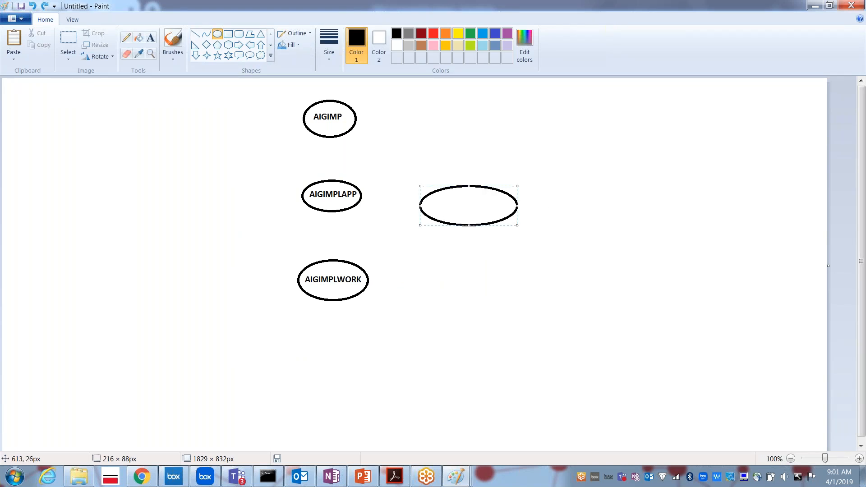
left_click(149, 39)
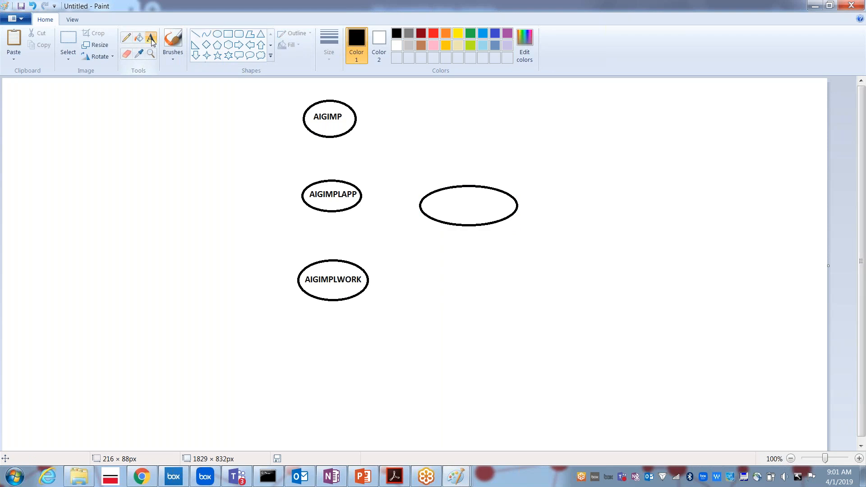
left_click_drag(434, 193, 497, 216)
type("WORK")
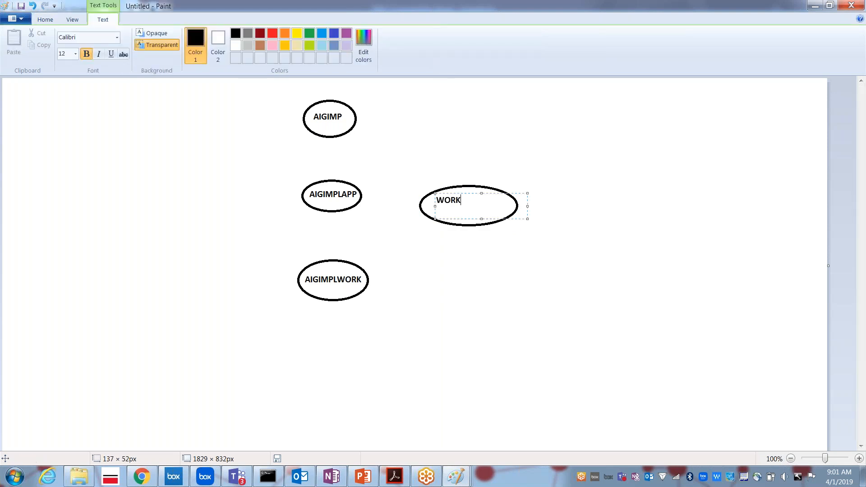
type("-COVER")
left_click(460, 271)
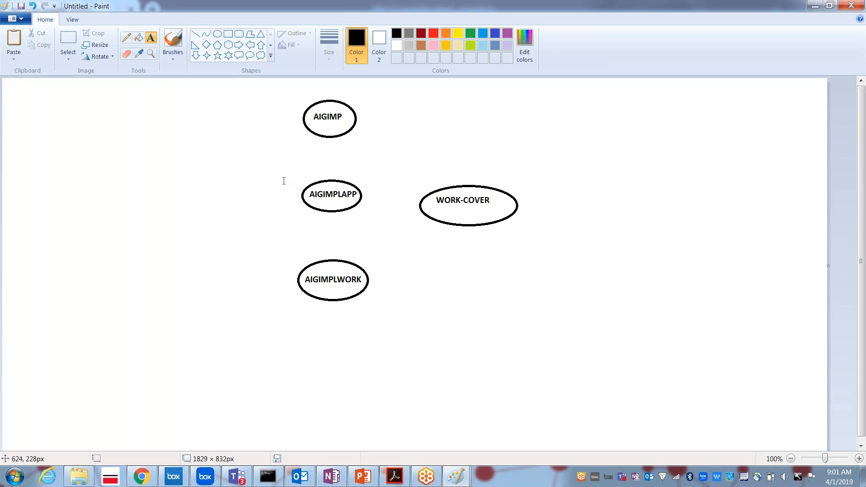
Link AIGIMPLWORK to WORK-COVER with a solid line and redraw the vertical links as dashes.
left_click(195, 35)
left_click_drag(365, 272, 441, 222)
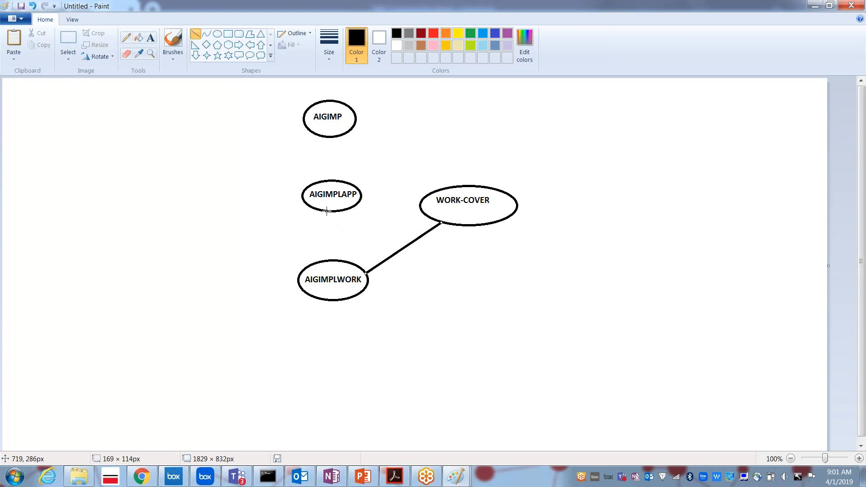
mouse_move(327, 211)
left_mouse_down()
mouse_move(327, 226)
mouse_move(339, 217)
mouse_move(326, 241)
mouse_move(325, 219)
mouse_move(327, 260)
left_mouse_up()
left_click(348, 235)
left_click_drag(329, 136, 330, 180)
left_click(335, 153)
left_click(348, 164)
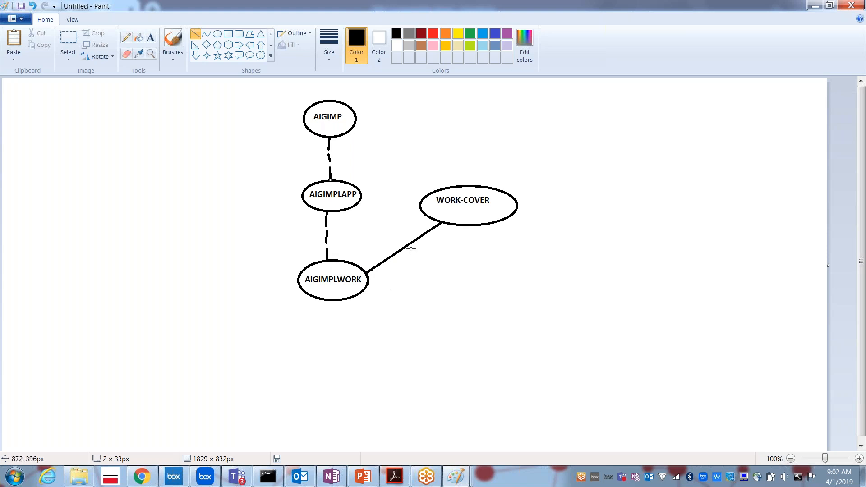
key("alt+Tab")
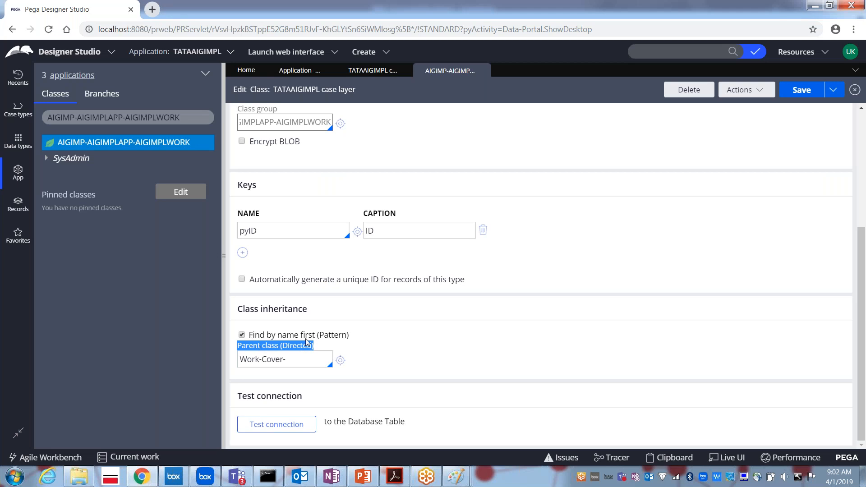
left_click(295, 358)
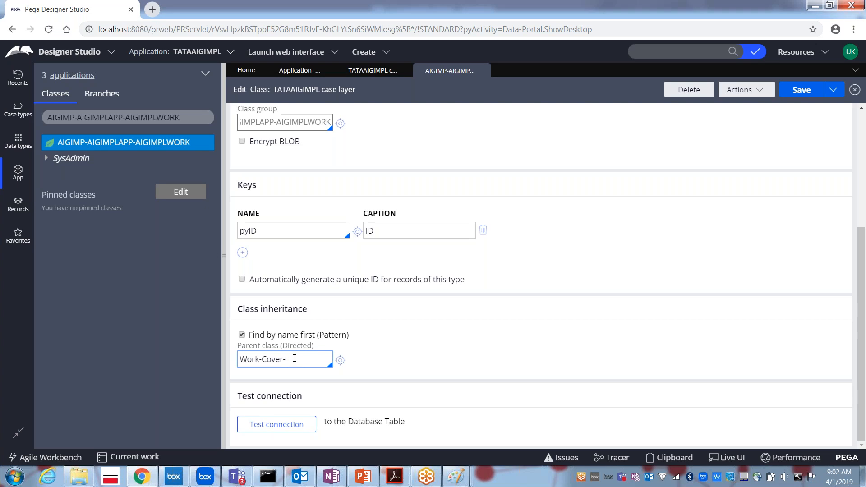
left_click_drag(859, 299, 851, 214)
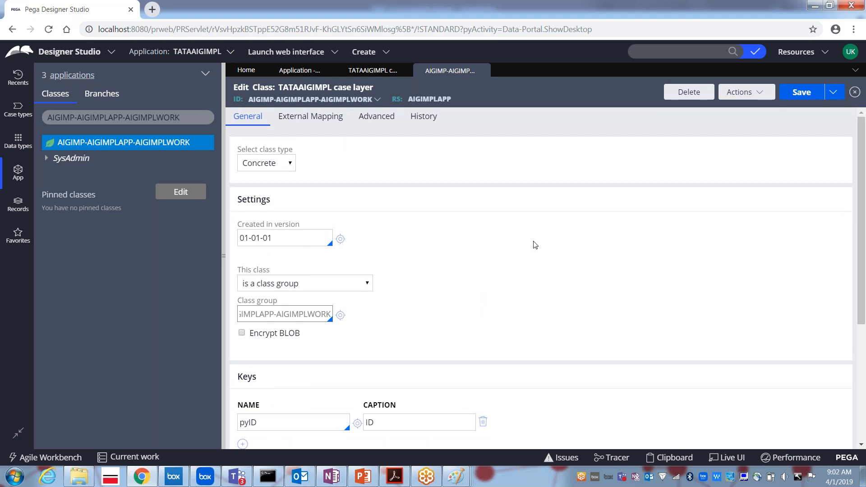
left_click(275, 167)
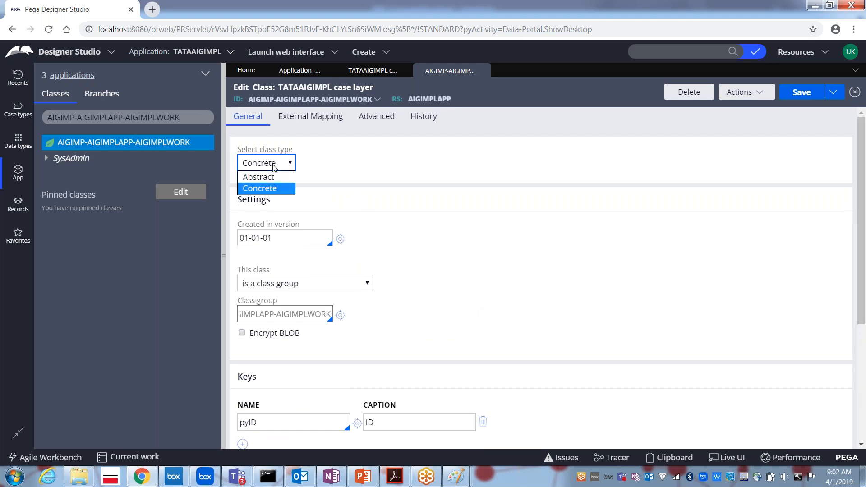
left_click(455, 174)
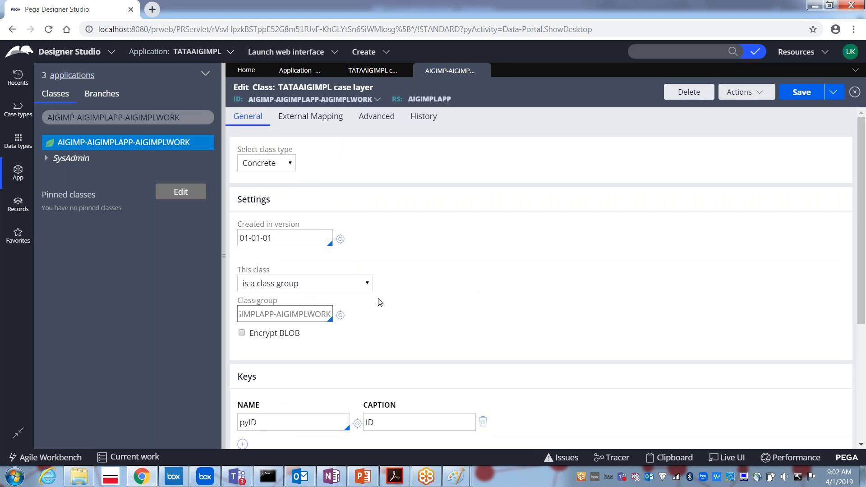
left_click_drag(864, 291, 856, 430)
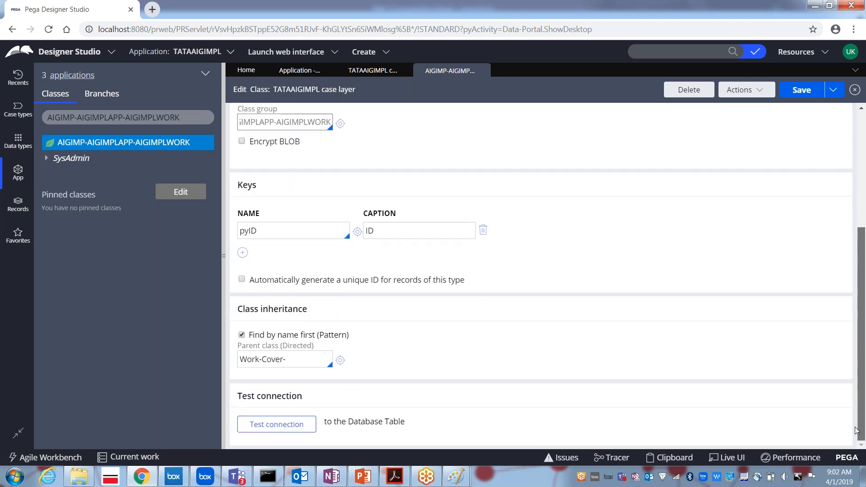
left_click(265, 230)
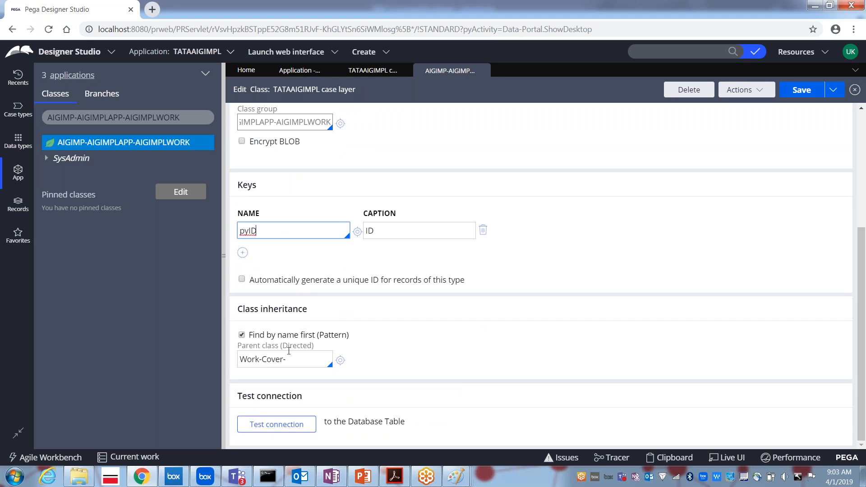
Test the class connection and confirm it maps to pc_AIGIMP_AIGIMPLAPP_AIGIMPLWO with no problems.
left_click(274, 426)
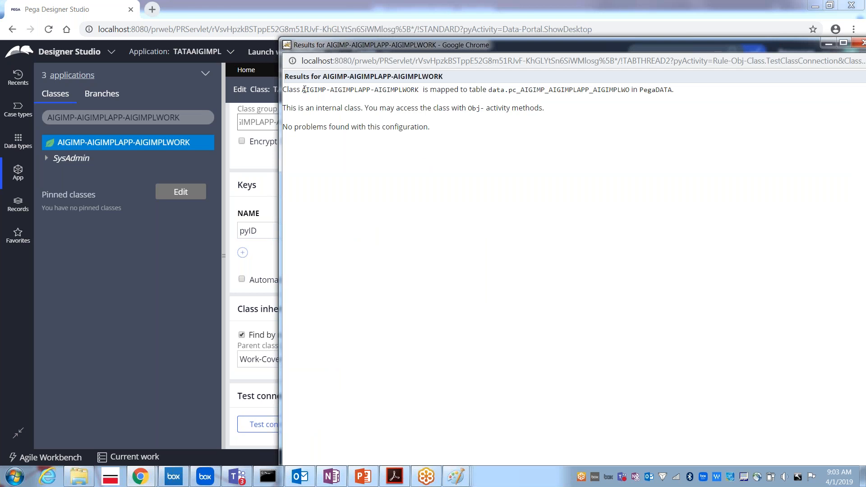
left_click_drag(303, 89, 419, 90)
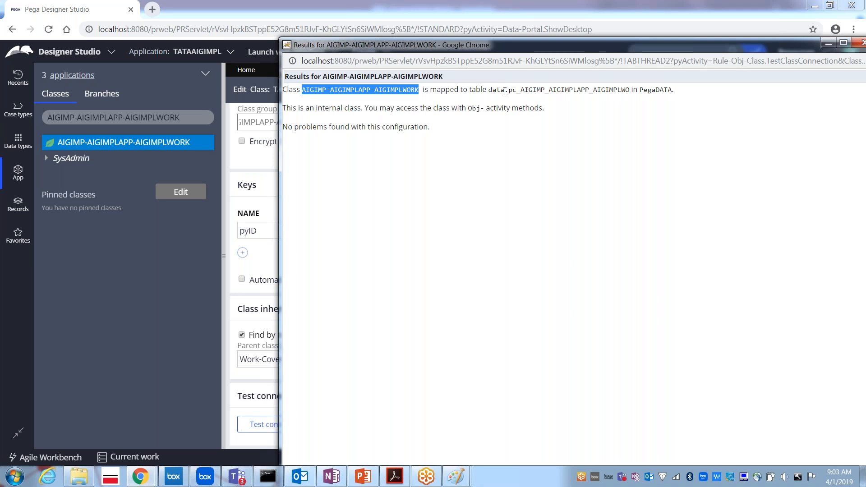
left_click_drag(509, 89, 629, 90)
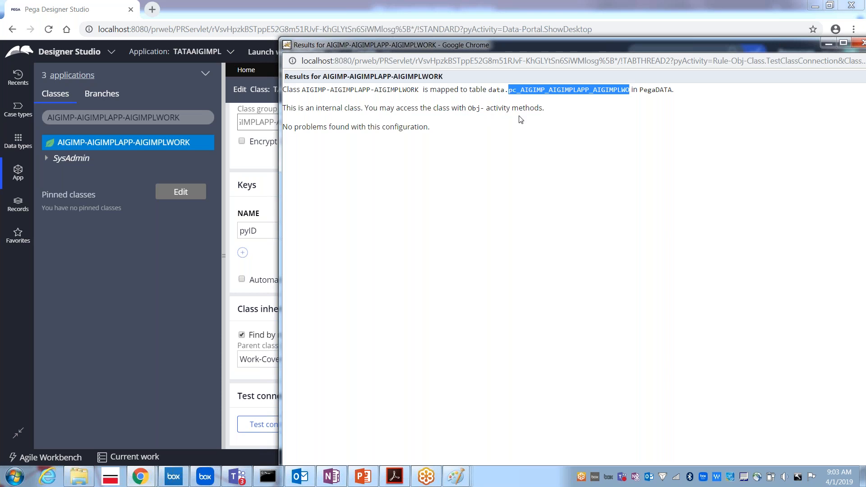
left_click(860, 44)
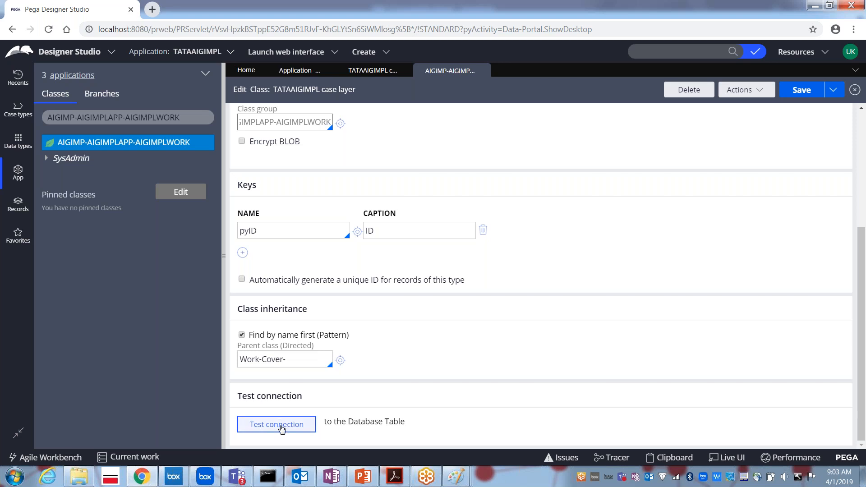
left_click_drag(862, 423, 862, 284)
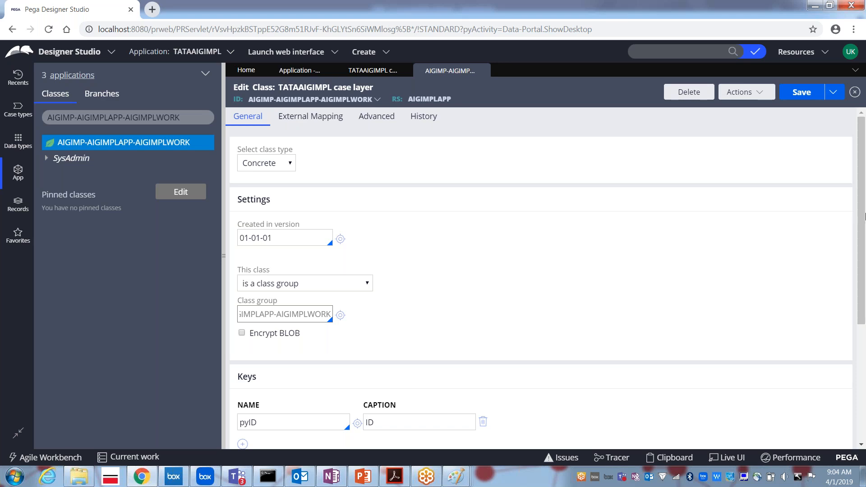
mouse_move(862, 221)
left_mouse_down()
mouse_move(859, 294)
mouse_move(854, 212)
left_mouse_up()
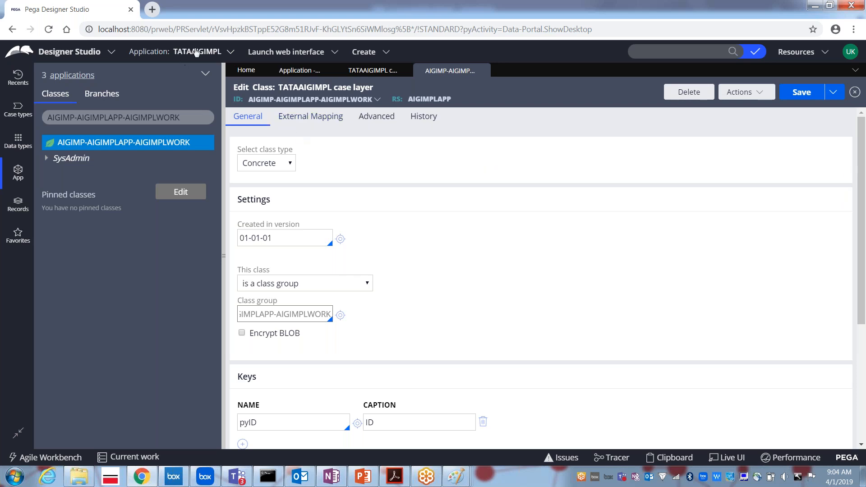
left_click(196, 53)
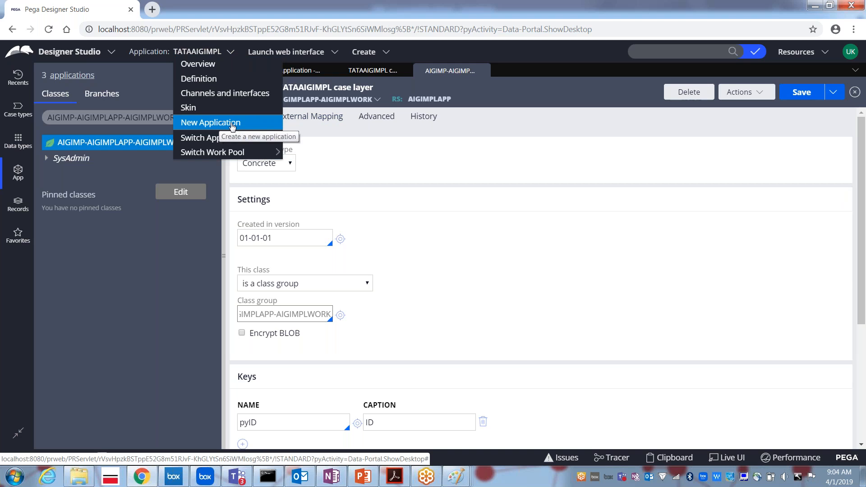
left_click(362, 174)
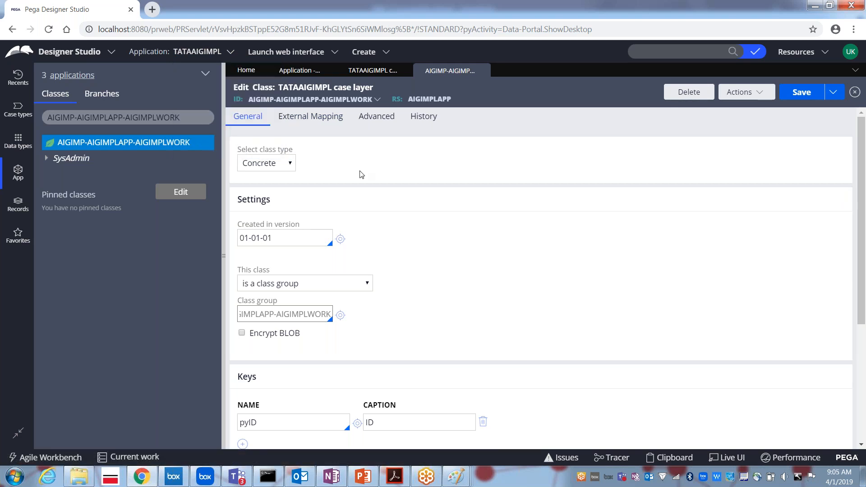